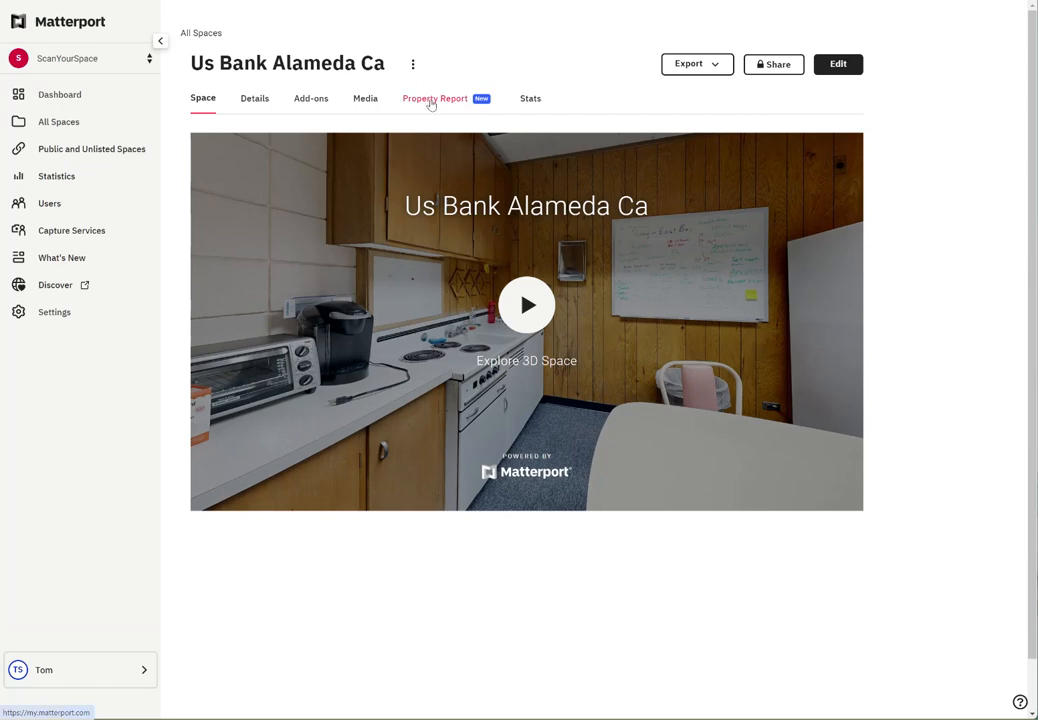
# - Open the Us Bank Alameda Ca property report and review its Floor 1 layout and indoor dimensions table
pyautogui.click(431, 100)
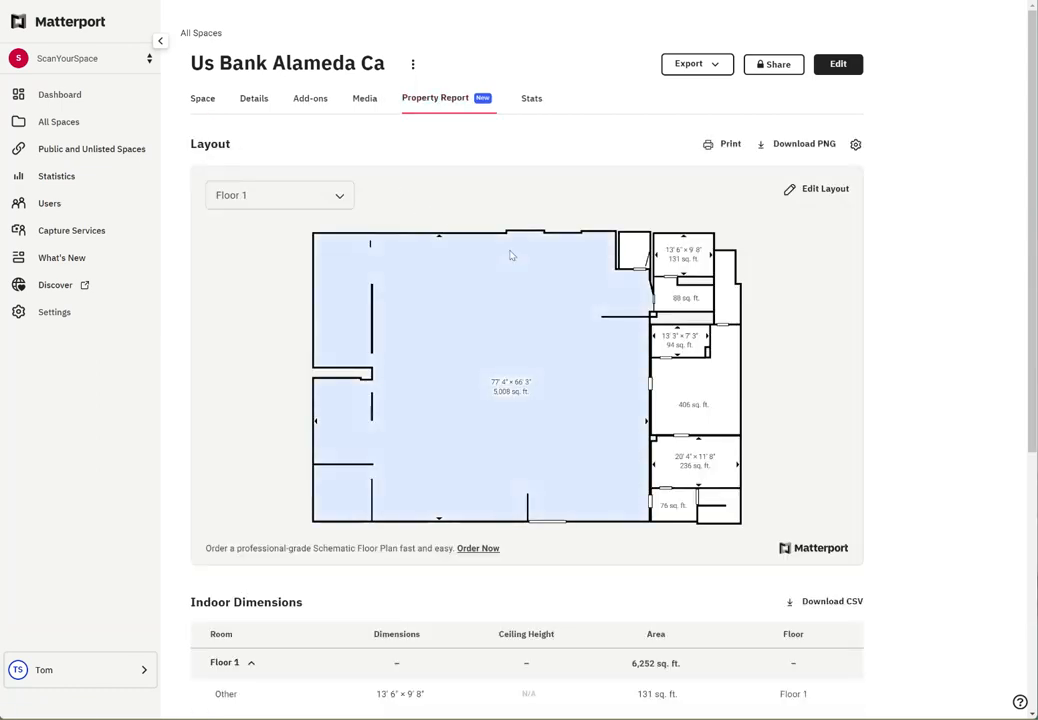
pyautogui.scroll(-2, 704, 225)
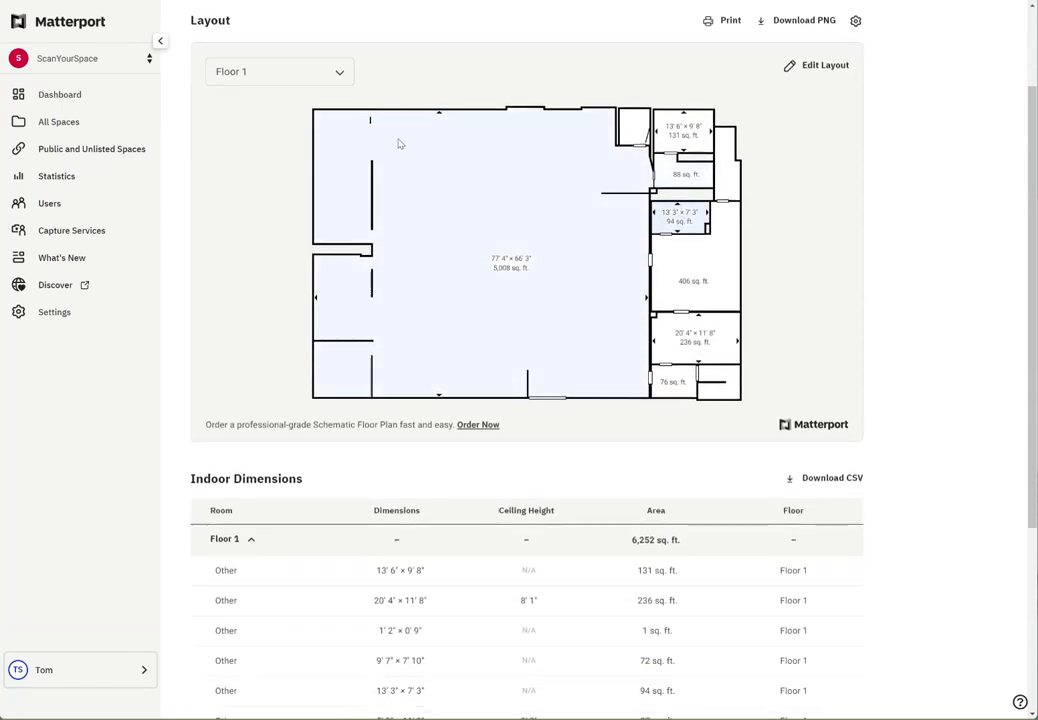
pyautogui.click(246, 72)
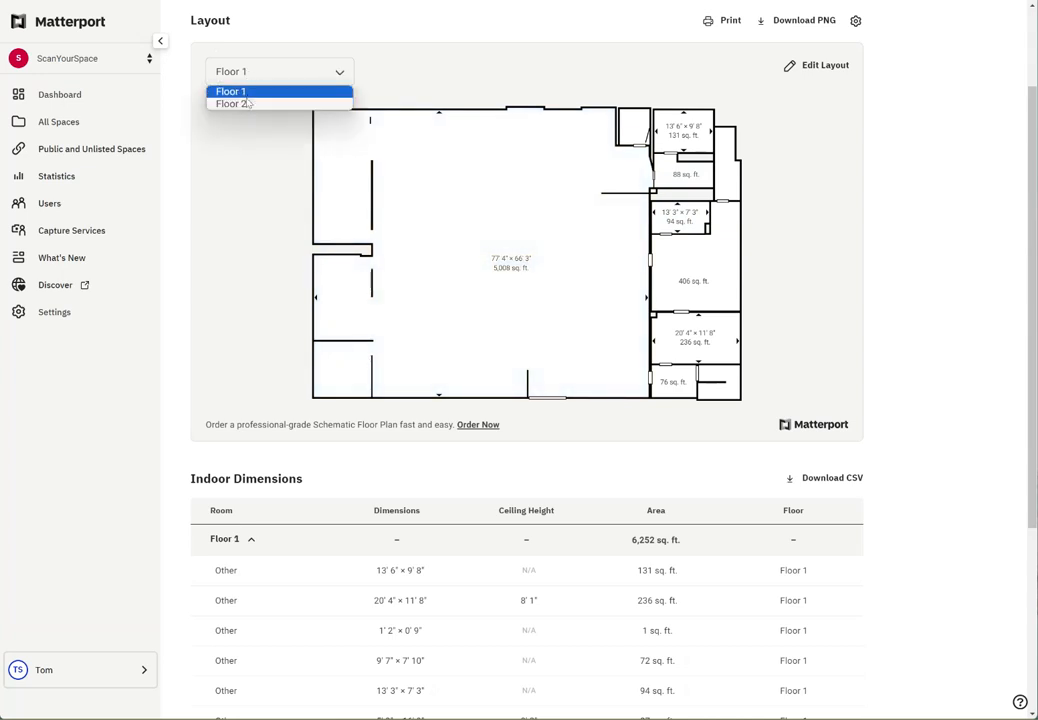
pyautogui.scroll(-3, 219, 235)
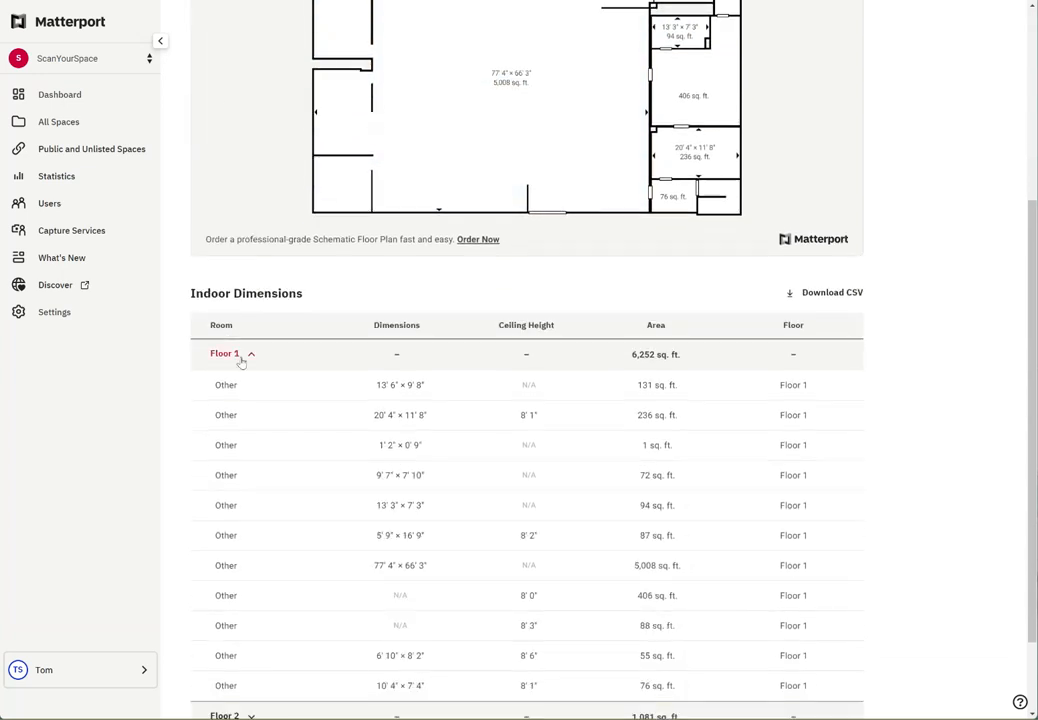
pyautogui.scroll(-2, 560, 362)
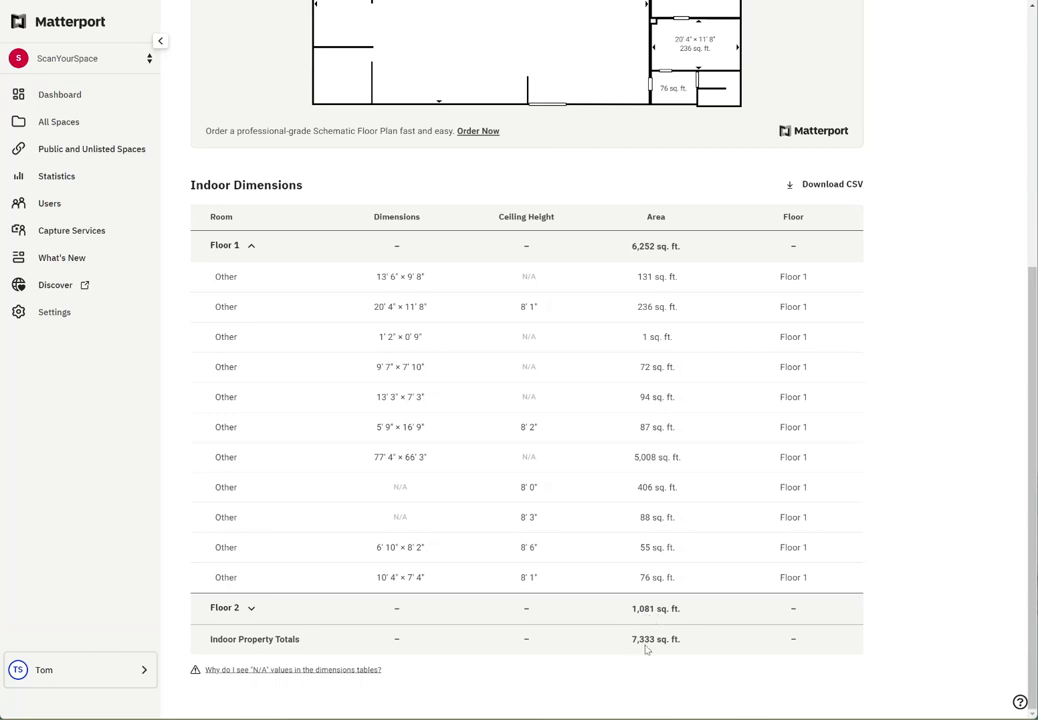
pyautogui.scroll(4, 625, 495)
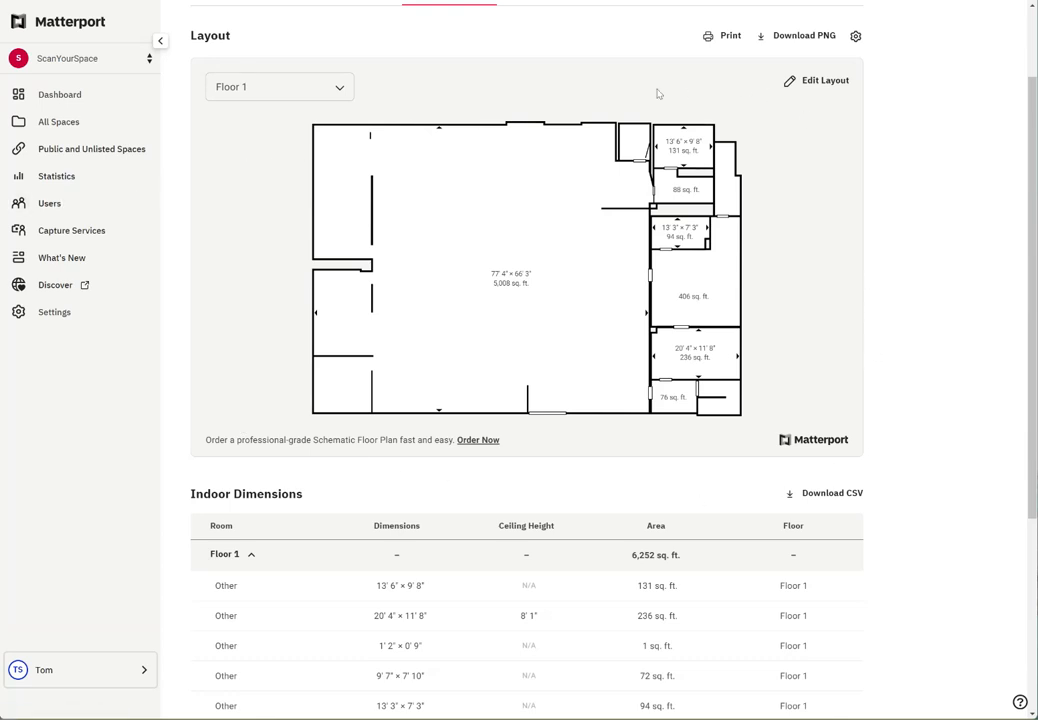
# - Open the property layout for editing in floor plan view and show Floor 1 with its room list expanded
pyautogui.click(819, 88)
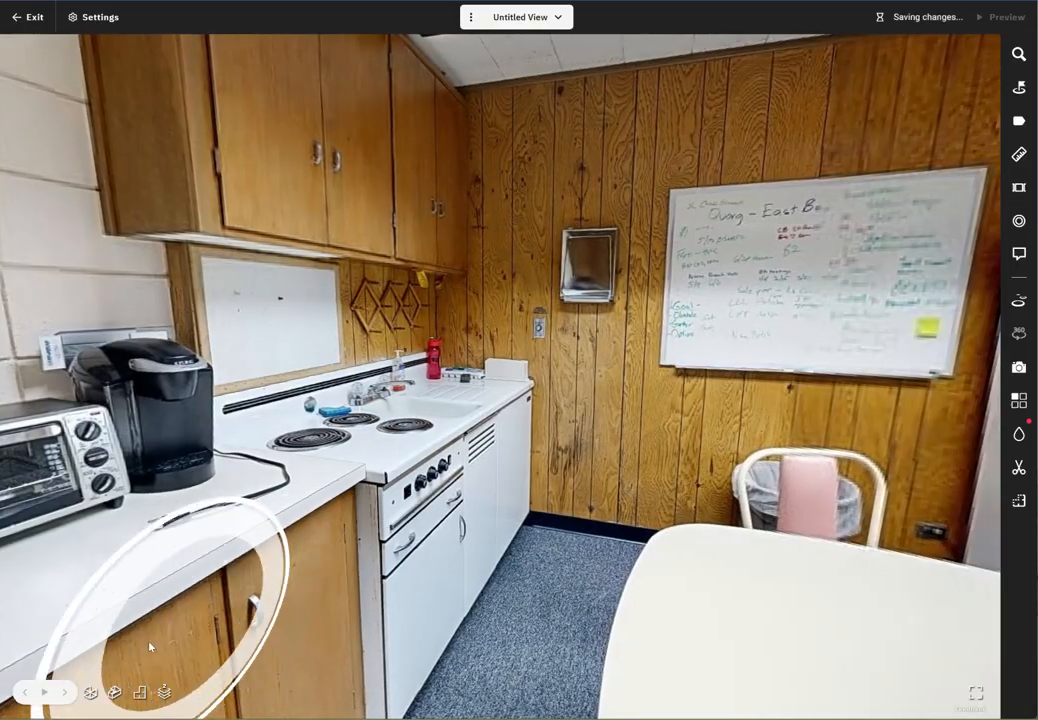
pyautogui.click(114, 692)
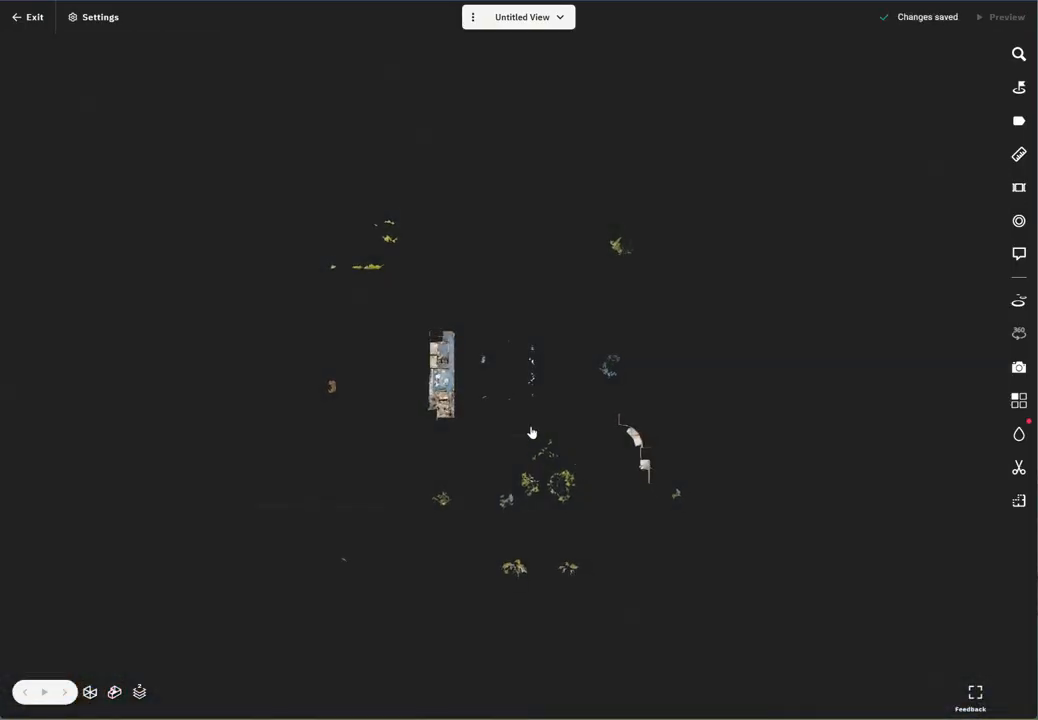
pyautogui.scroll(2, 490, 428)
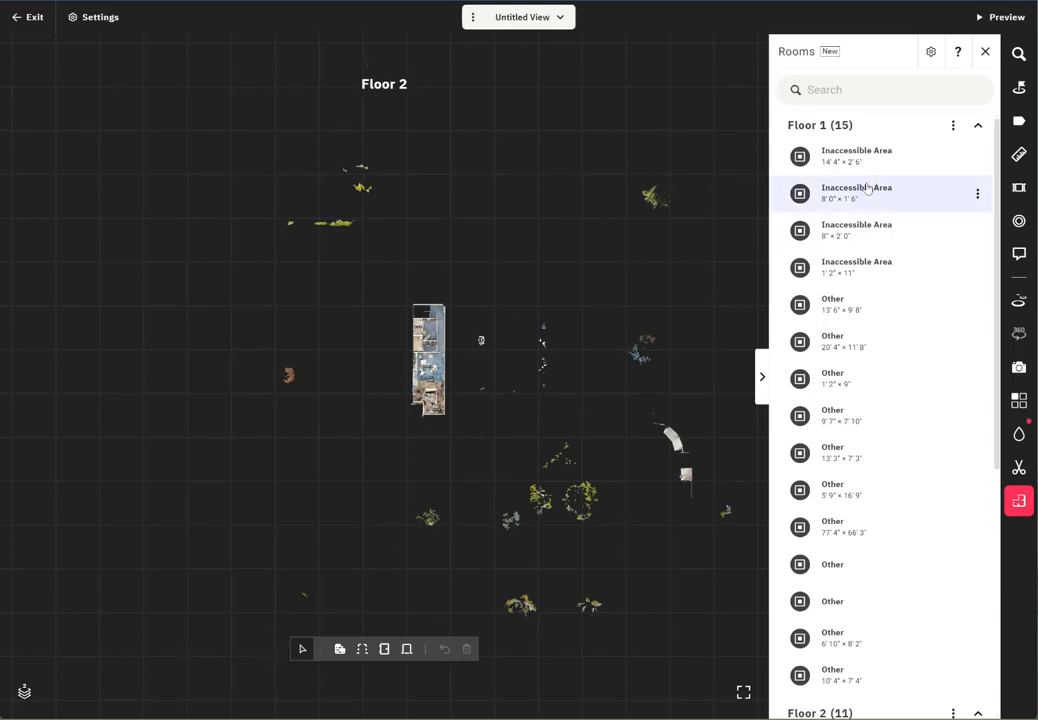
pyautogui.click(846, 132)
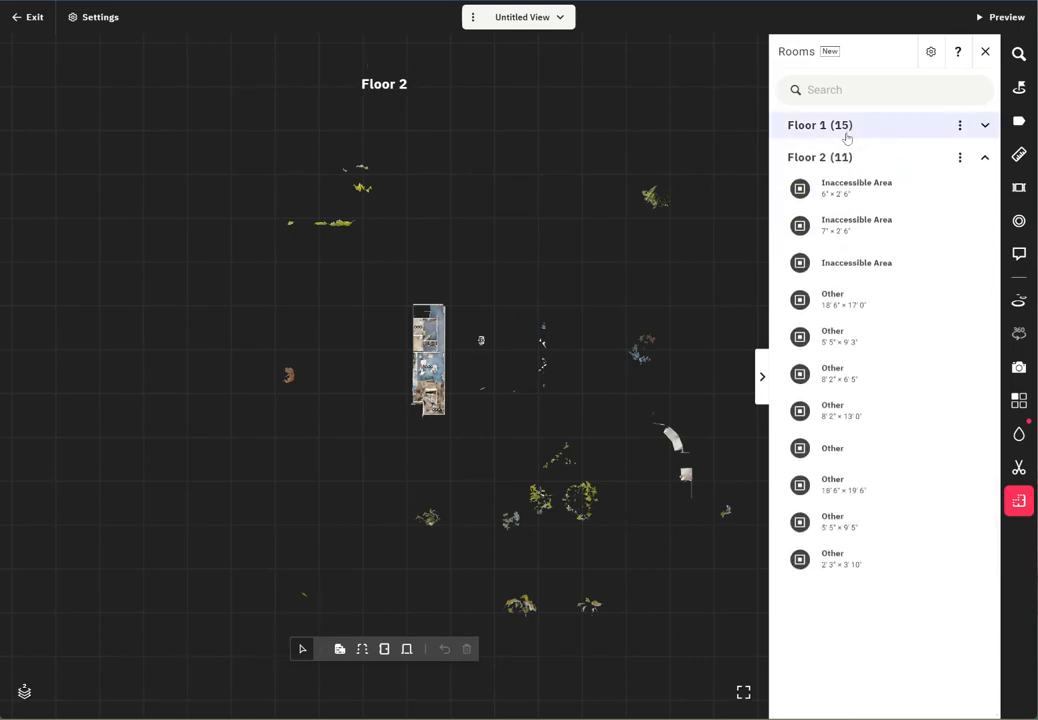
pyautogui.click(846, 134)
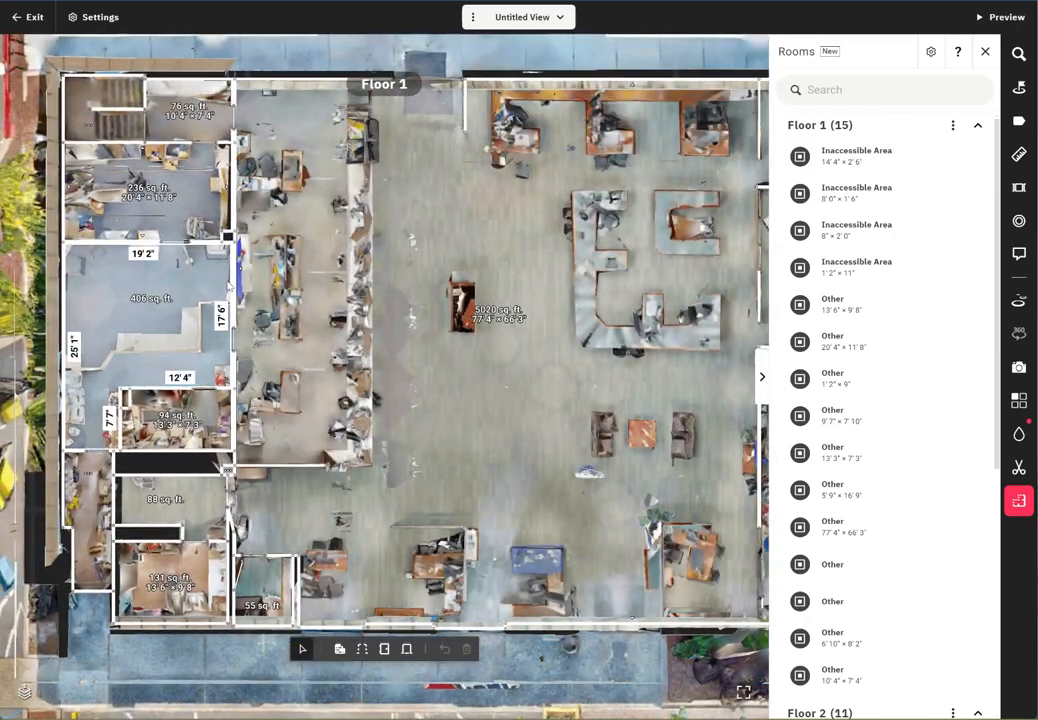
# - Delete the wall between the 406 sq. ft. room and the large main hall on Floor 1
pyautogui.scroll(5, 248, 320)
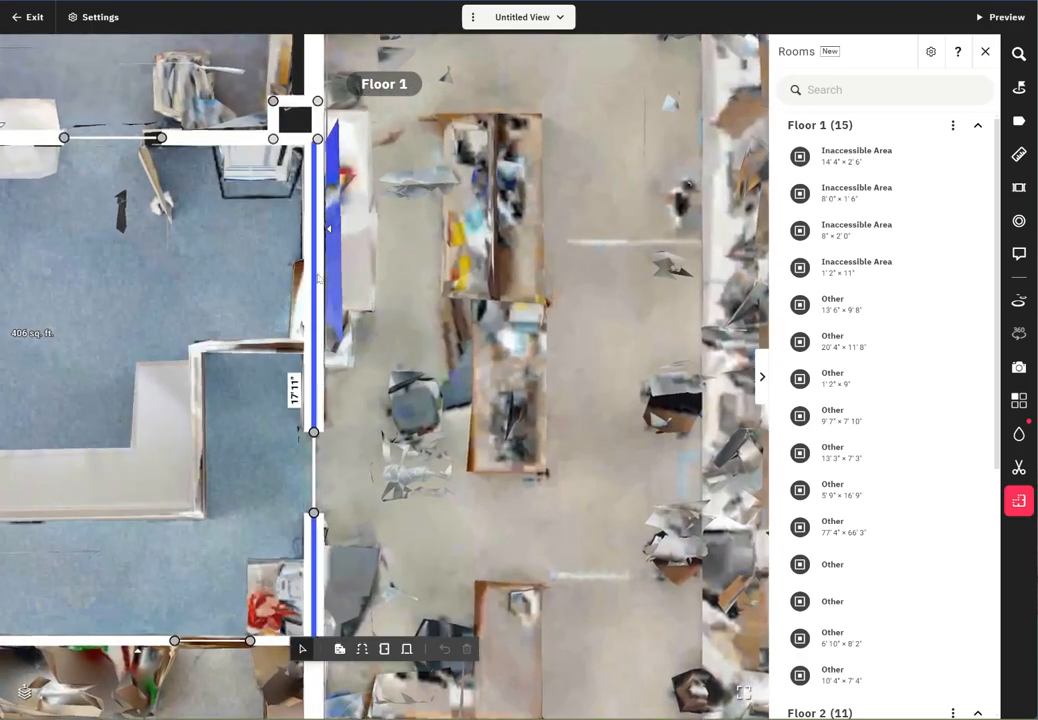
pyautogui.click(317, 278)
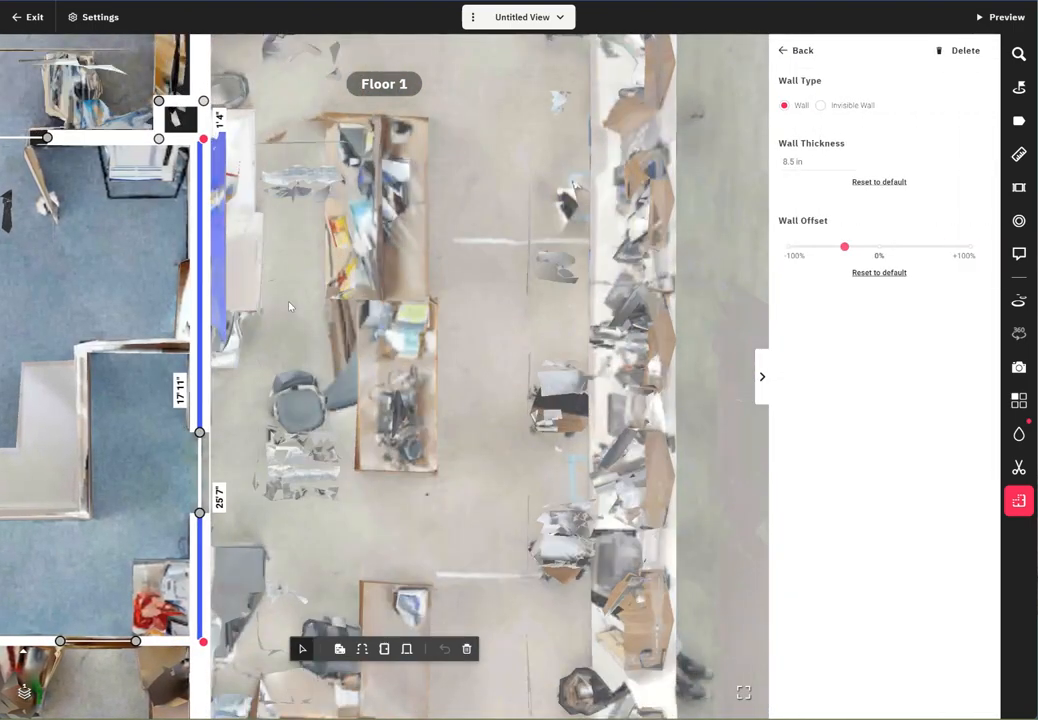
pyautogui.press('Delete')
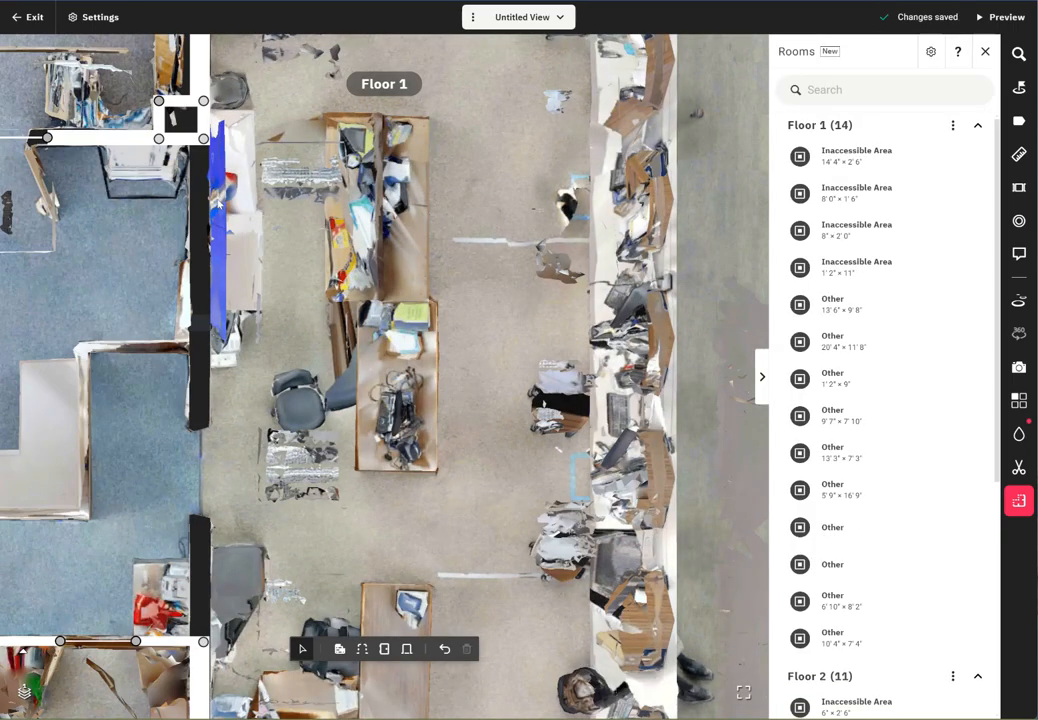
# - Delete the wall between the 236 and 406 sq. ft. rooms and the short walls around the small column at its end
pyautogui.scroll(-2, 128, 175)
pyautogui.moveTo(94, 159); pyautogui.dragTo(308, 392)
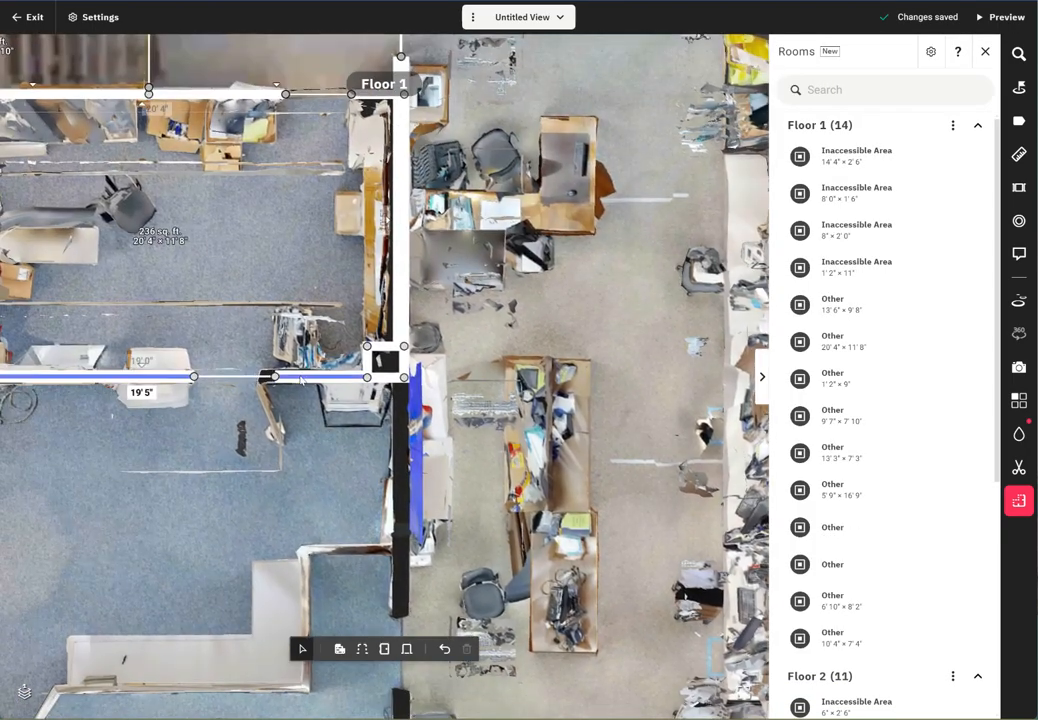
pyautogui.click(330, 376)
pyautogui.press('Delete')
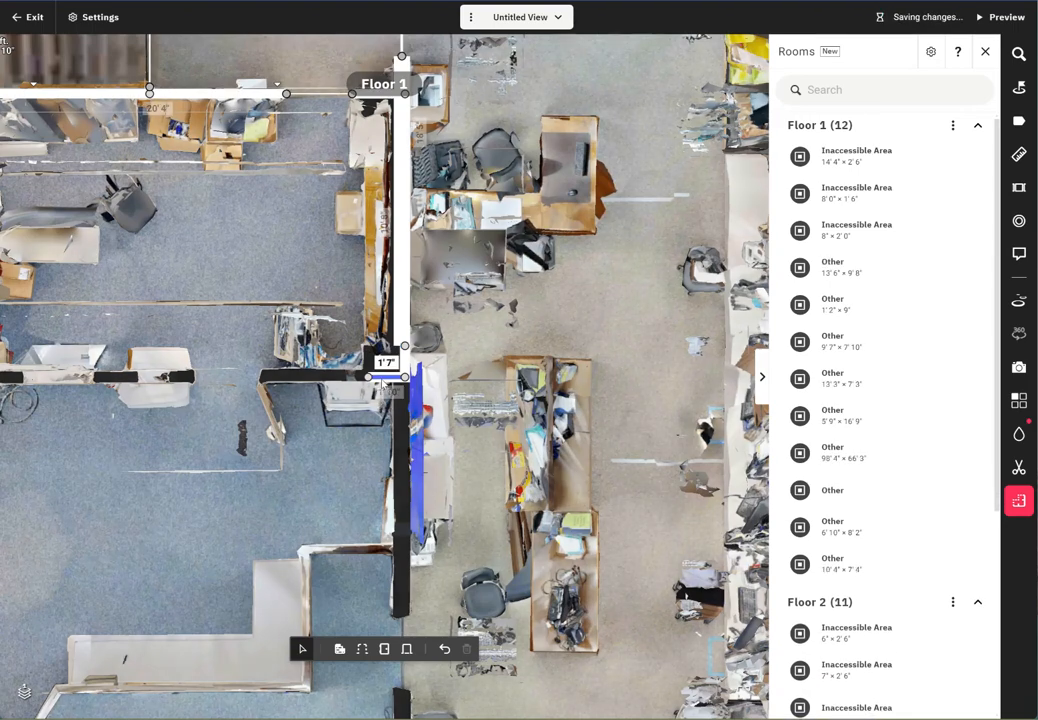
pyautogui.press('Delete')
# - Delete the wall between the 236 sq. ft. room and the main hall, and the wall dividing it from the 76 sq. ft. room
pyautogui.click(403, 224)
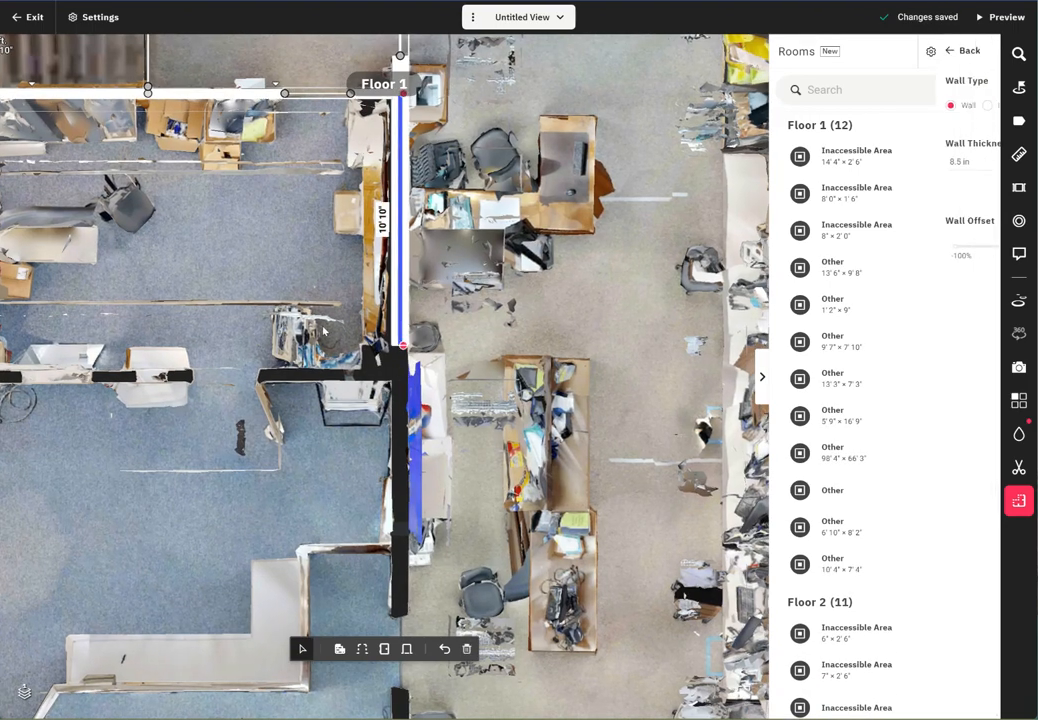
pyautogui.press('Delete')
pyautogui.click(244, 93)
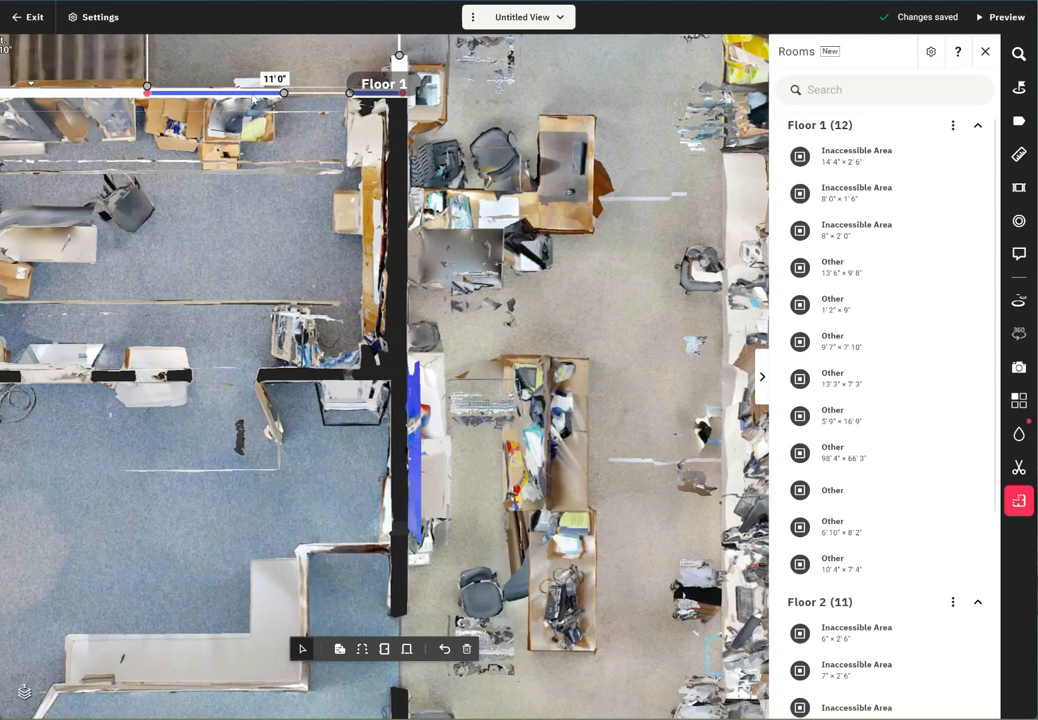
pyautogui.press('Delete')
# - Delete the walls separating the stairwell from the storage room below it and from the small room beside it
pyautogui.moveTo(202, 238); pyautogui.dragTo(631, 443)
pyautogui.click(541, 296)
pyautogui.press('Delete')
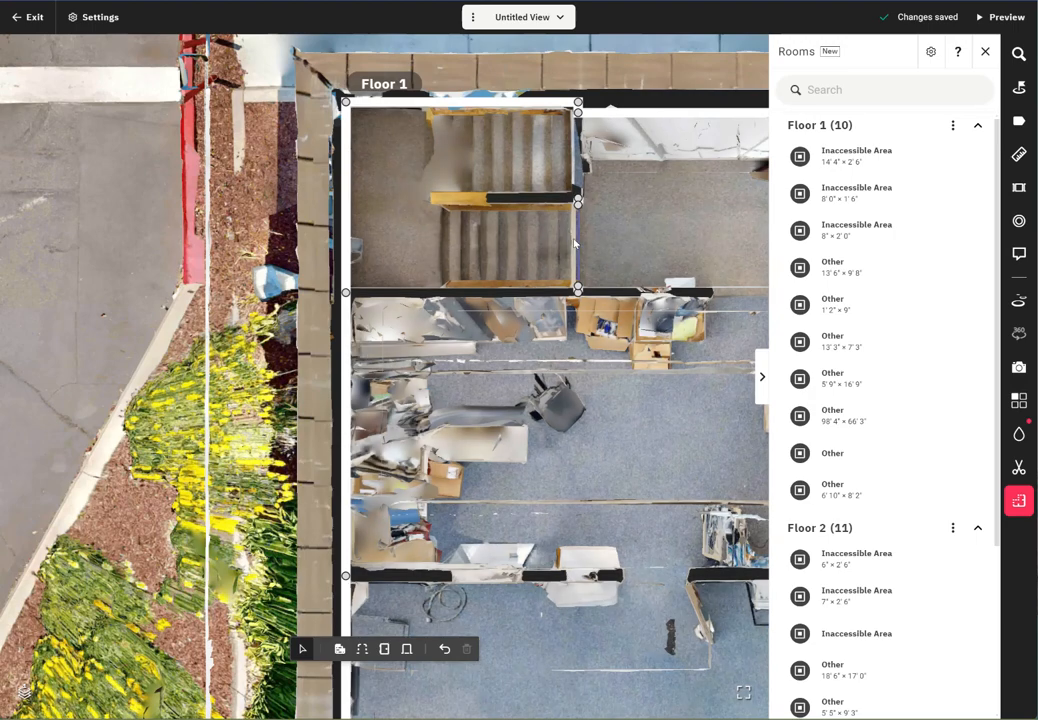
pyautogui.click(575, 242)
pyautogui.moveTo(630, 250); pyautogui.dragTo(328, 315)
pyautogui.click(281, 305)
pyautogui.press('Delete')
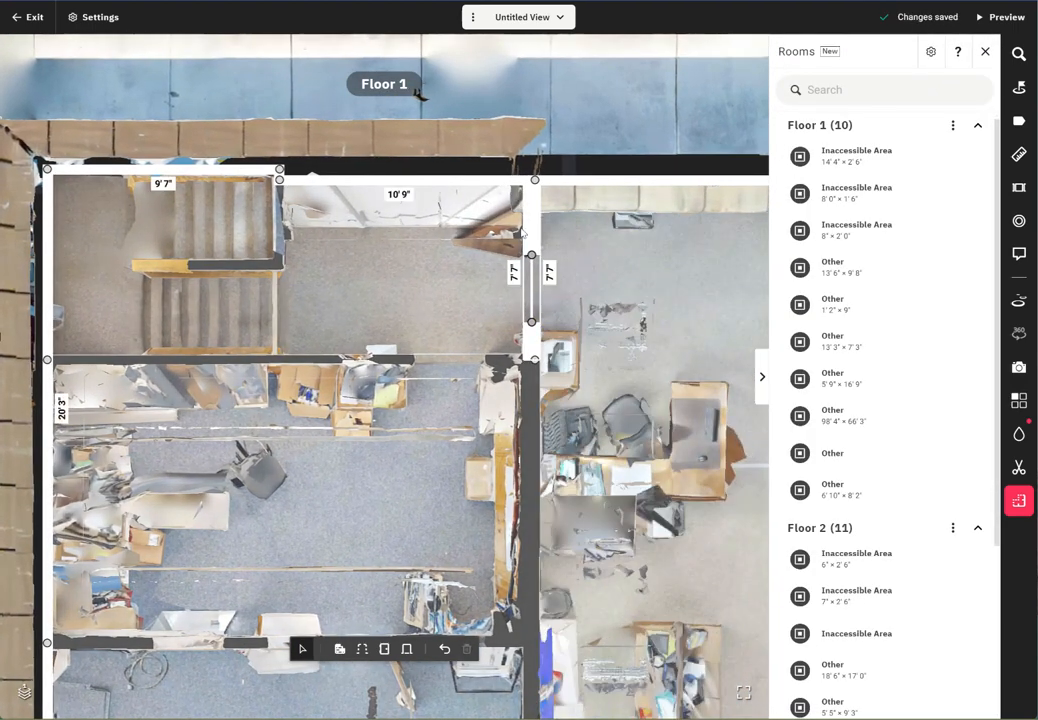
# - Delete the wall between the small room beside the stairs and the main hall, and the stub wall next to the main entrance
pyautogui.click(530, 252)
pyautogui.press('Delete')
pyautogui.scroll(-2, 482, 521)
pyautogui.moveTo(720, 275); pyautogui.dragTo(444, 241)
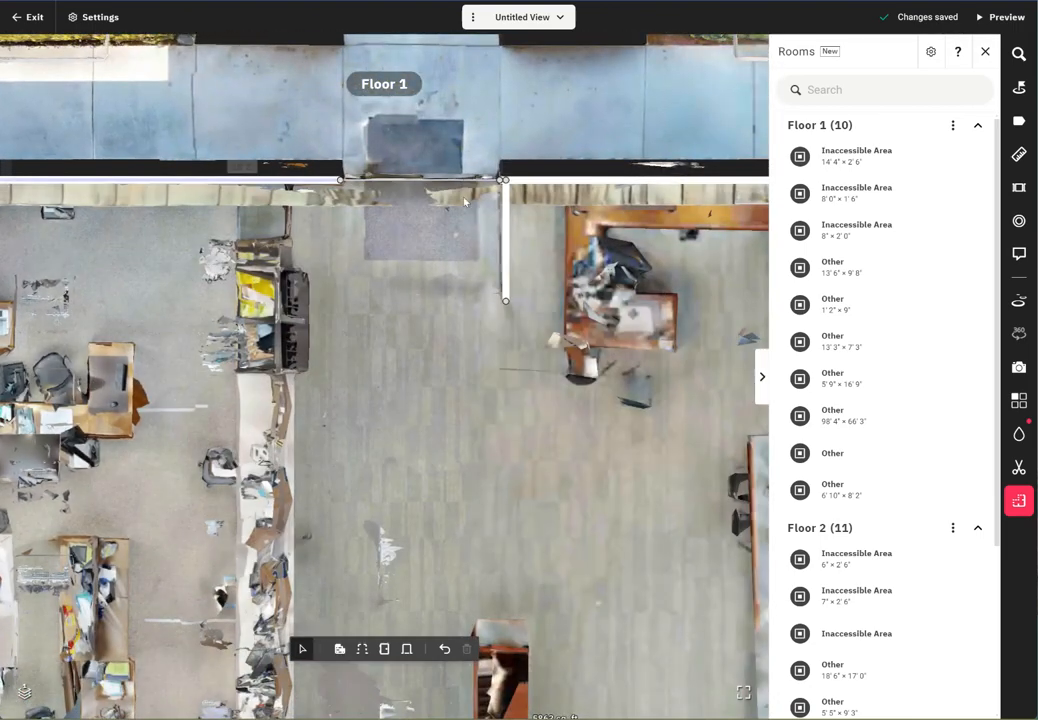
pyautogui.click(505, 245)
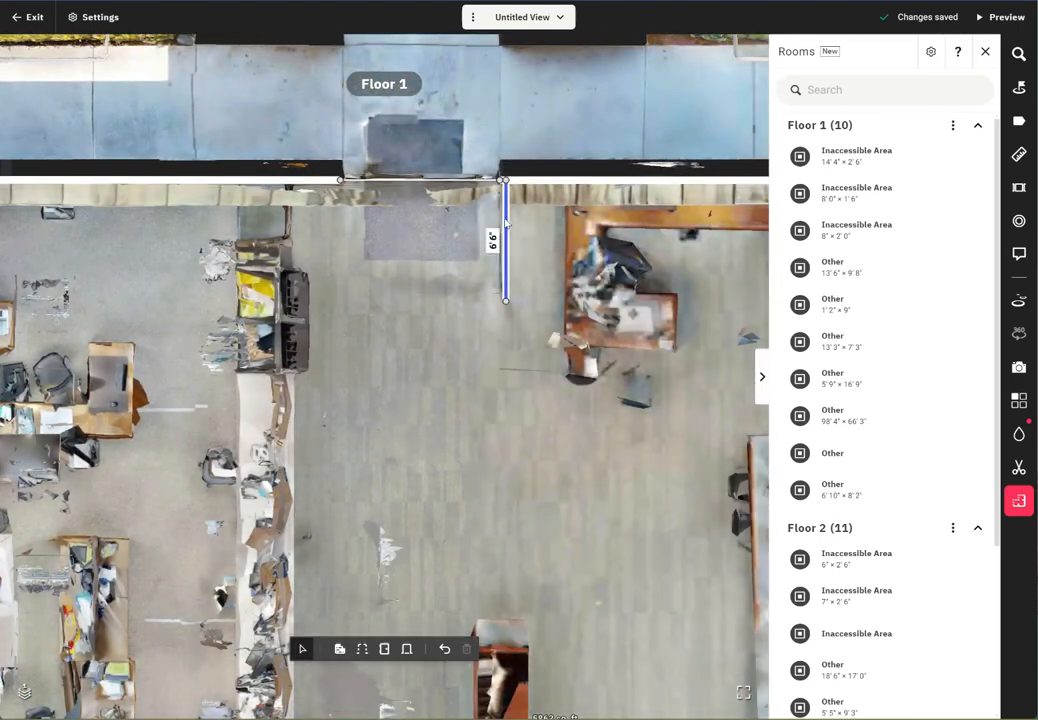
pyautogui.press('Delete')
# - Delete the interior partition walls enclosing the two adjacent offices at the far corner of the main hall
pyautogui.moveTo(527, 308); pyautogui.dragTo(0, 338)
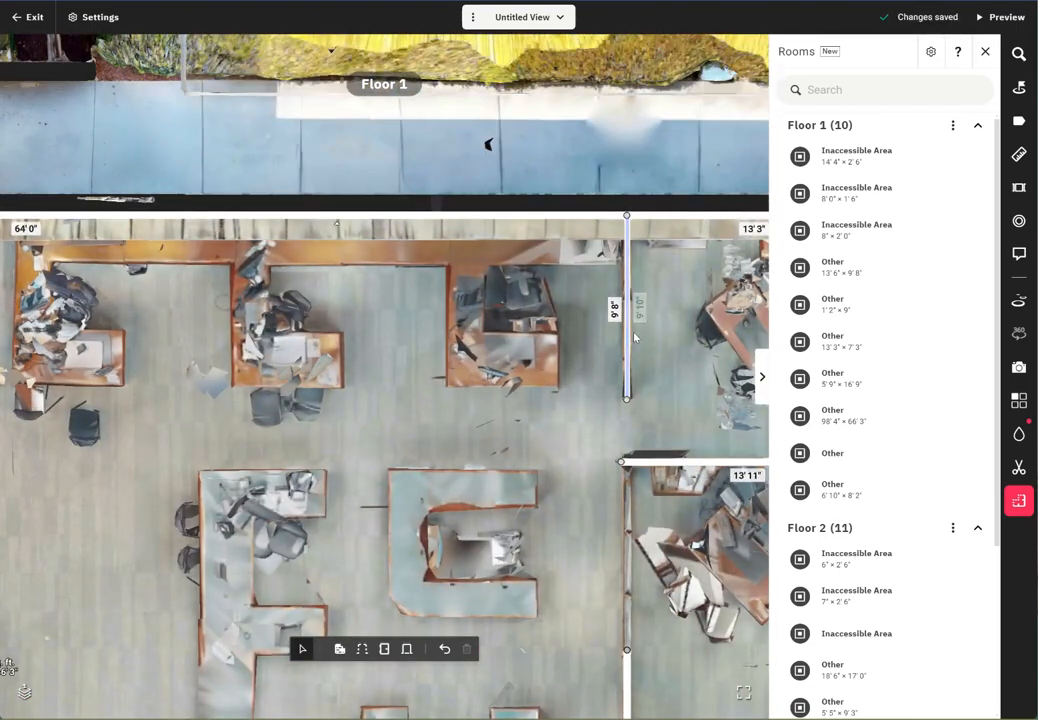
pyautogui.click(631, 339)
pyautogui.press('Delete')
pyautogui.moveTo(457, 419); pyautogui.dragTo(174, 376)
pyautogui.click(350, 406)
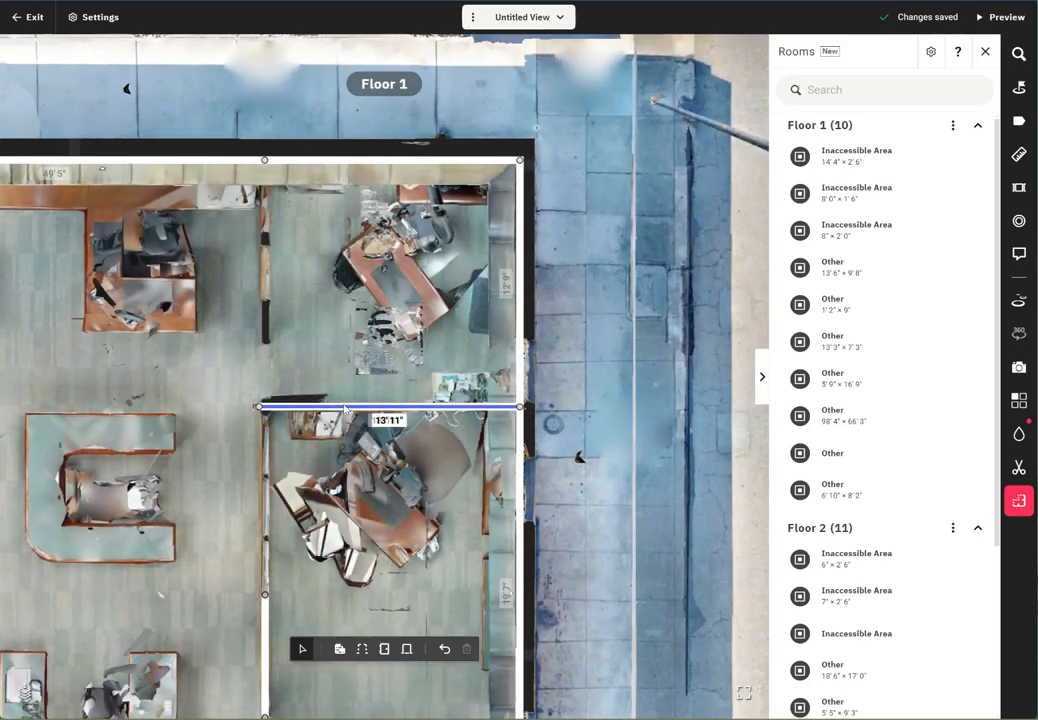
pyautogui.press('Delete')
pyautogui.moveTo(268, 609); pyautogui.dragTo(348, 357)
pyautogui.click(348, 357)
pyautogui.press('Delete')
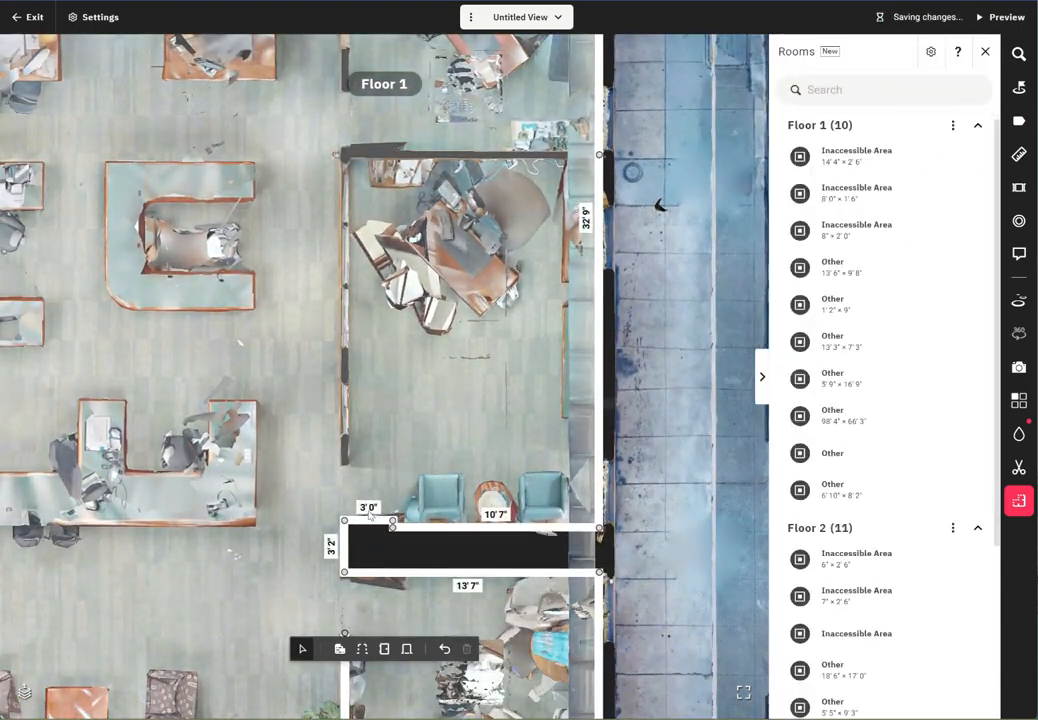
# - Delete the interior walls around the inaccessible block between the office with teal chairs and the conference room
pyautogui.click(348, 548)
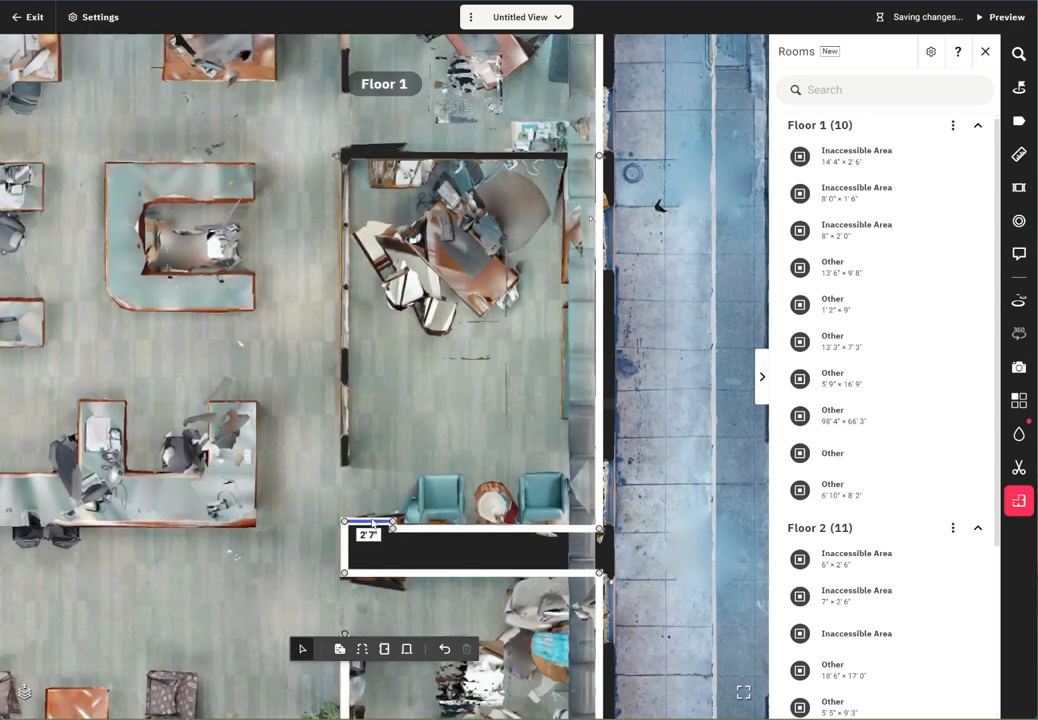
pyautogui.click(376, 572)
pyautogui.press('Delete')
pyautogui.click(435, 532)
pyautogui.press('Delete')
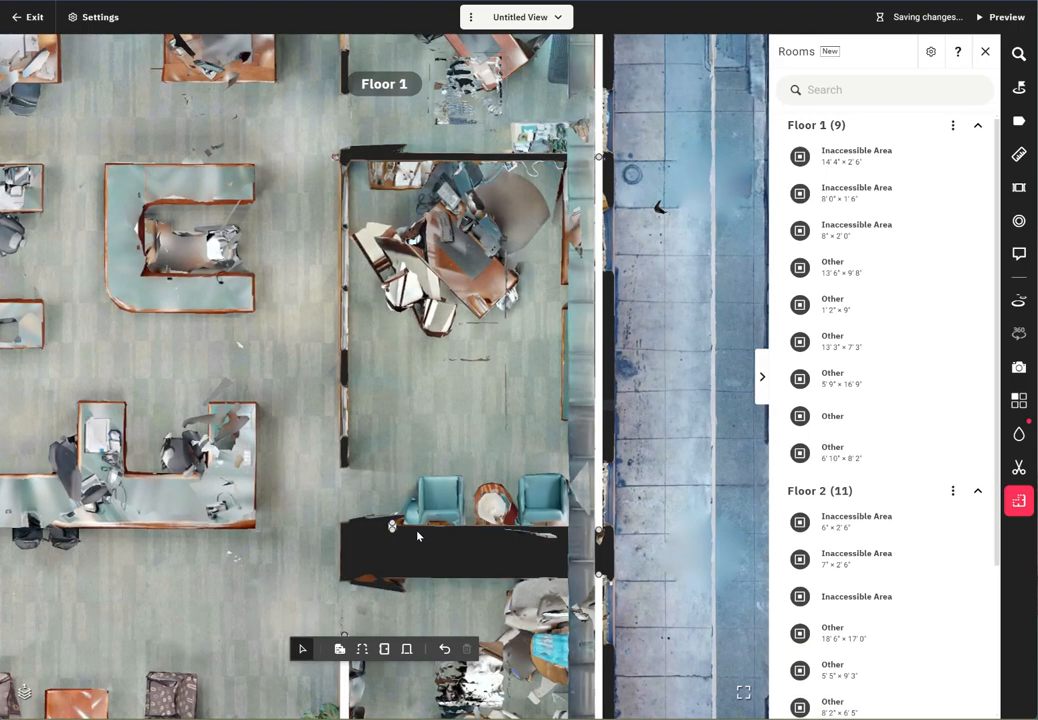
# - Remove the leftover wall fragment beside the inaccessible block and join the exterior wall's endpoints to close its gap
pyautogui.scroll(8, 386, 535)
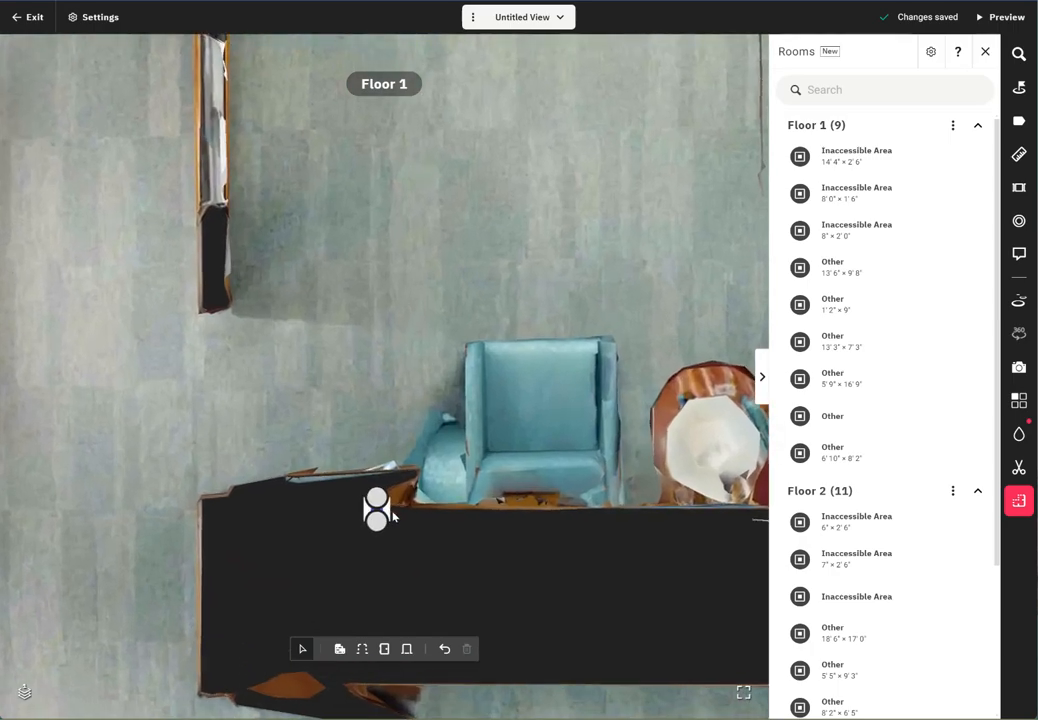
pyautogui.click(386, 510)
pyautogui.press('Delete')
pyautogui.scroll(-6, 403, 533)
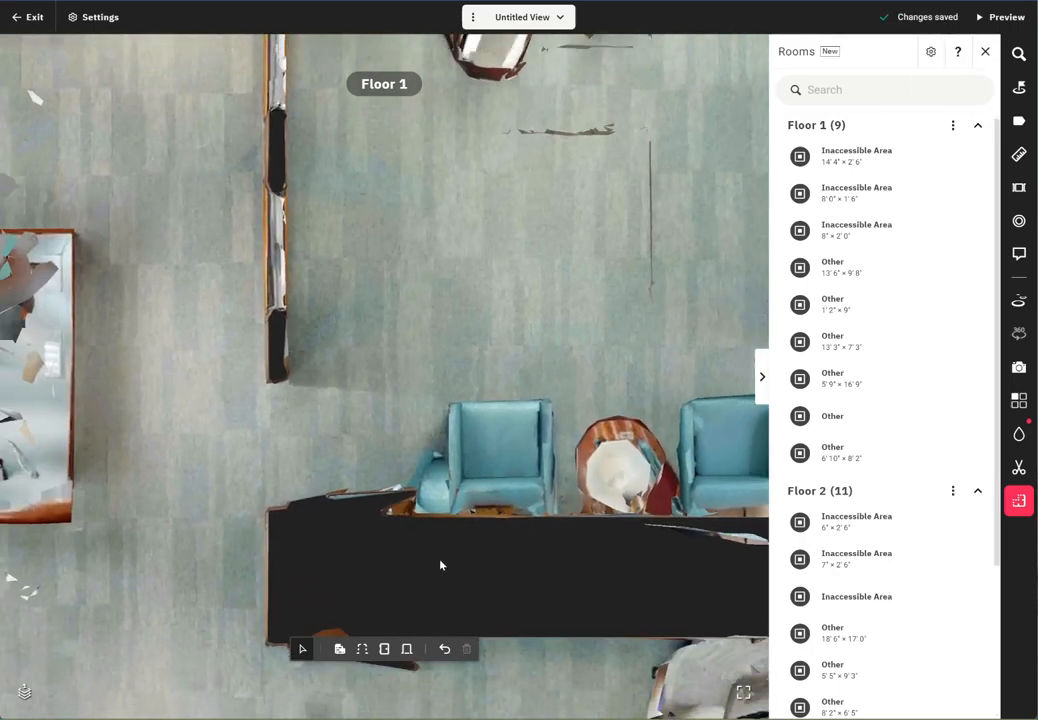
pyautogui.moveTo(520, 522); pyautogui.dragTo(236, 424)
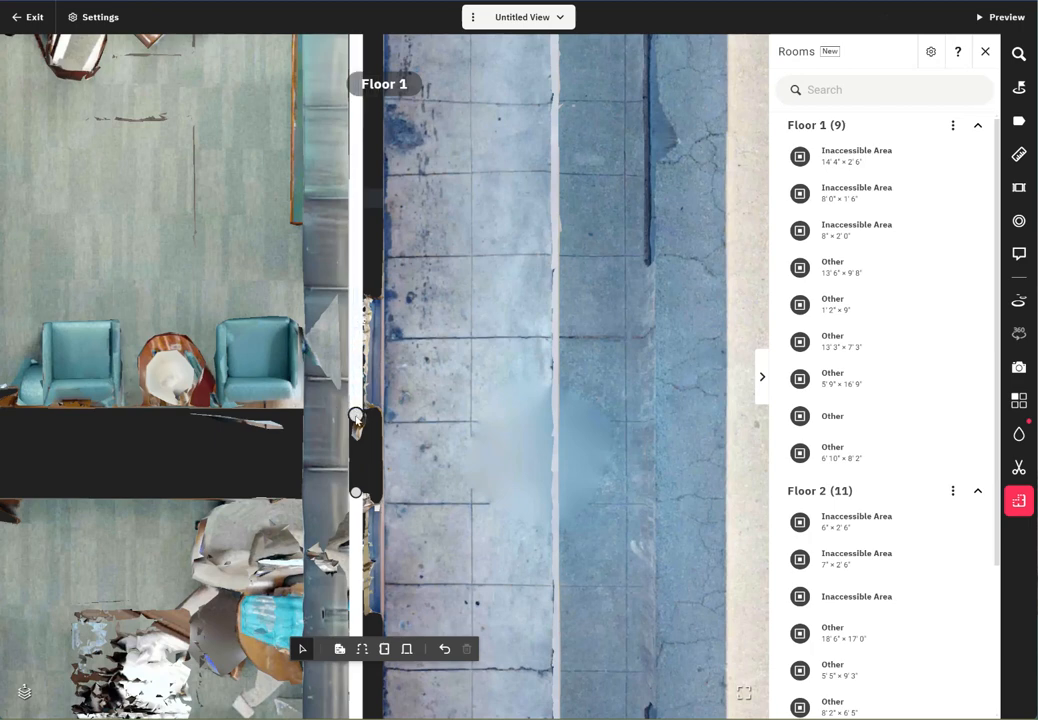
pyautogui.moveTo(354, 416); pyautogui.dragTo(353, 492)
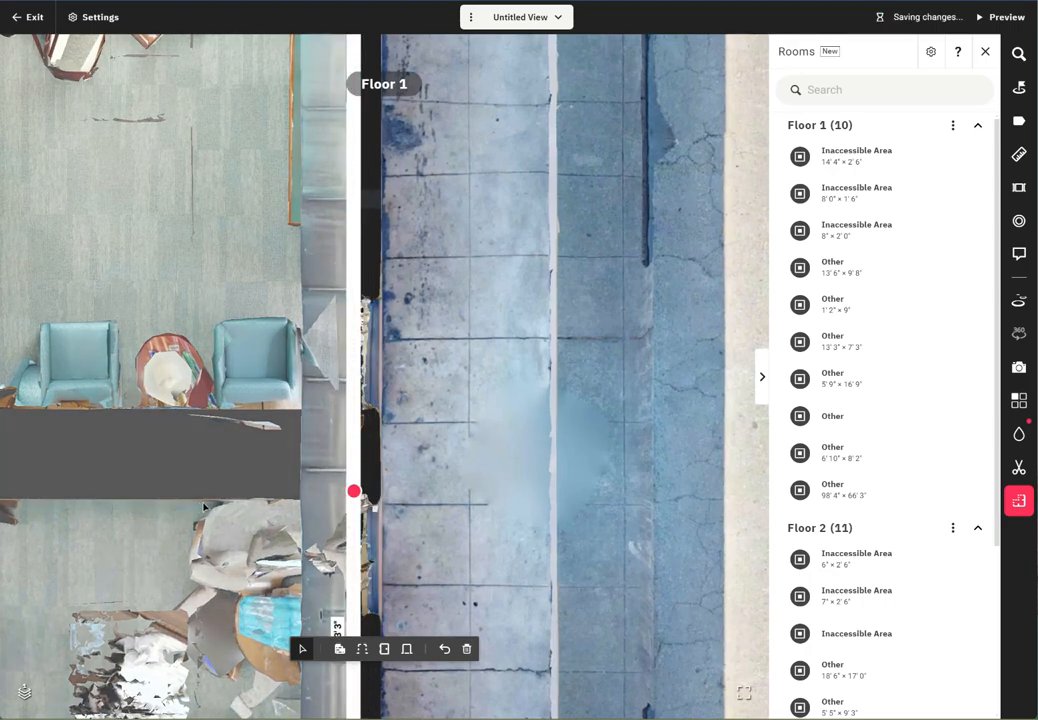
# - Delete the partition wall between the conference room and the main hall, including the short stub near the exterior wall
pyautogui.moveTo(226, 480); pyautogui.dragTo(561, 369)
pyautogui.scroll(-1, 561, 369)
pyautogui.scroll(-2, 342, 490)
pyautogui.moveTo(350, 487); pyautogui.dragTo(354, 157)
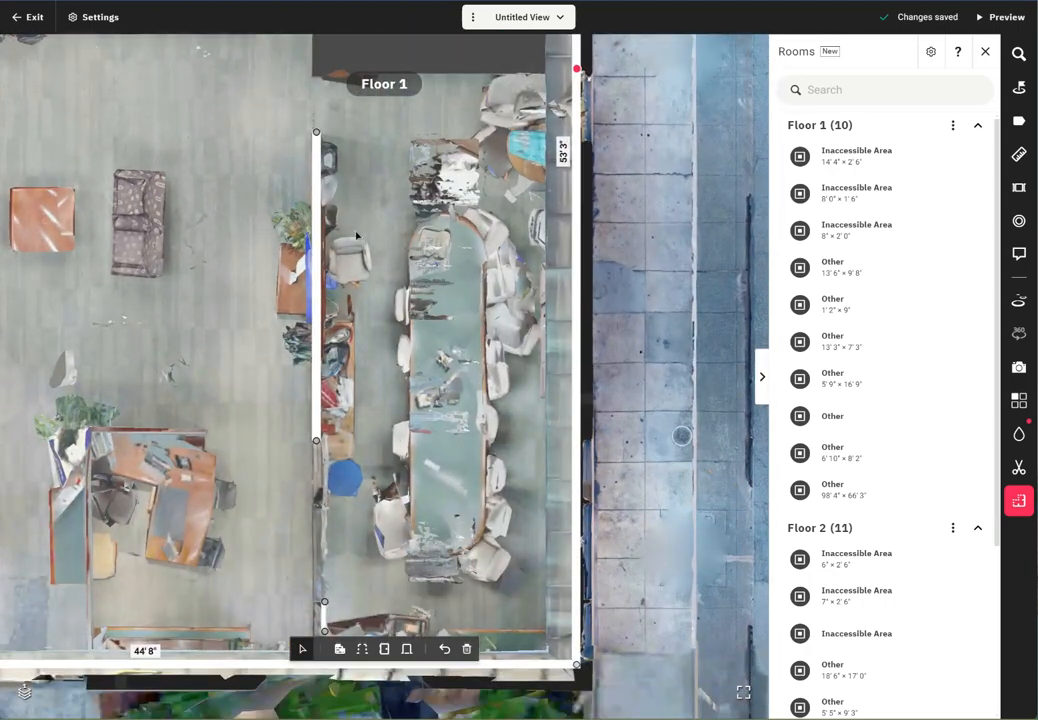
pyautogui.click(316, 290)
pyautogui.press('Delete')
pyautogui.moveTo(290, 481); pyautogui.dragTo(301, 331)
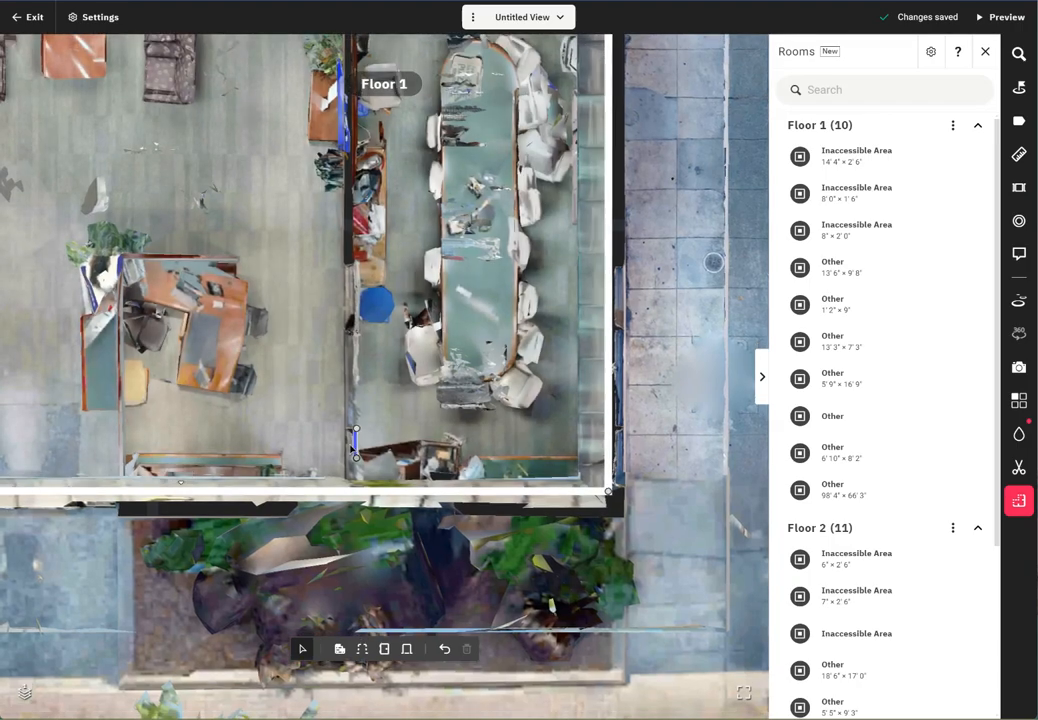
pyautogui.scroll(-5, 257, 424)
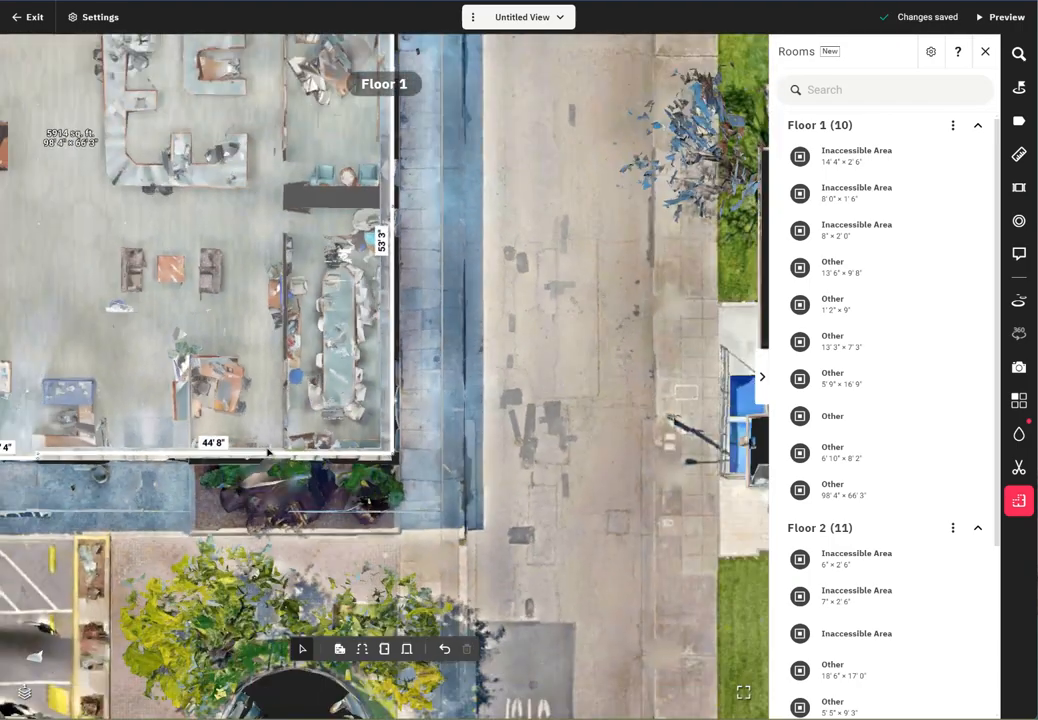
pyautogui.scroll(-5, 280, 471)
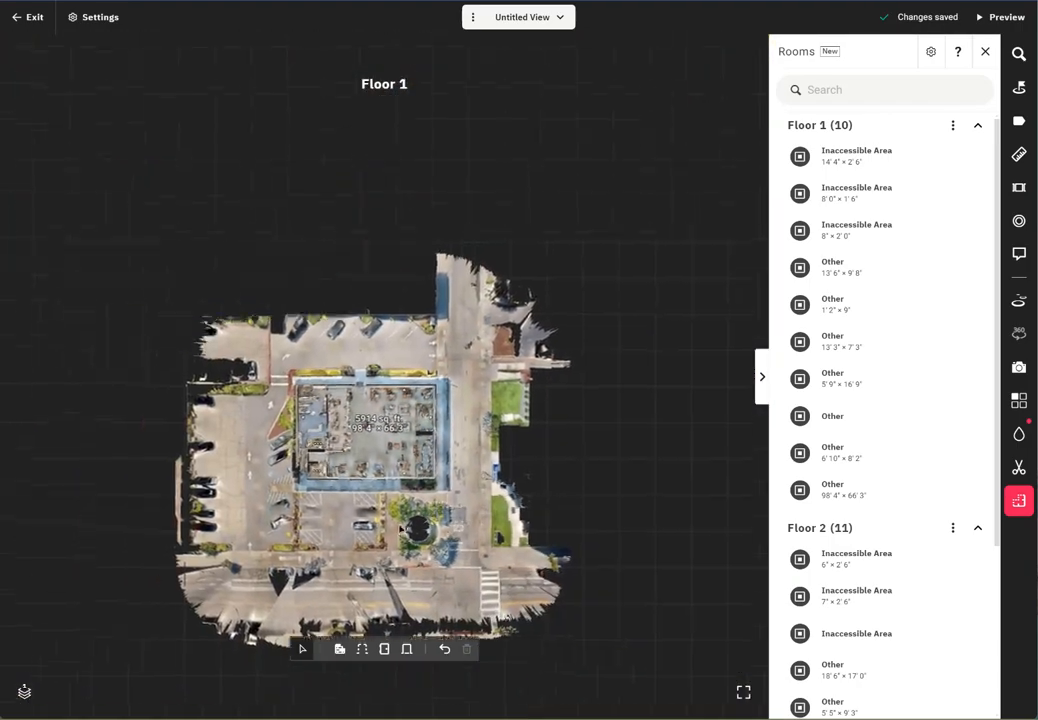
# - Delete the offset exterior wall segment behind the low desk with its end stubs, and join the endpoints to close the gap
pyautogui.scroll(10, 370, 485)
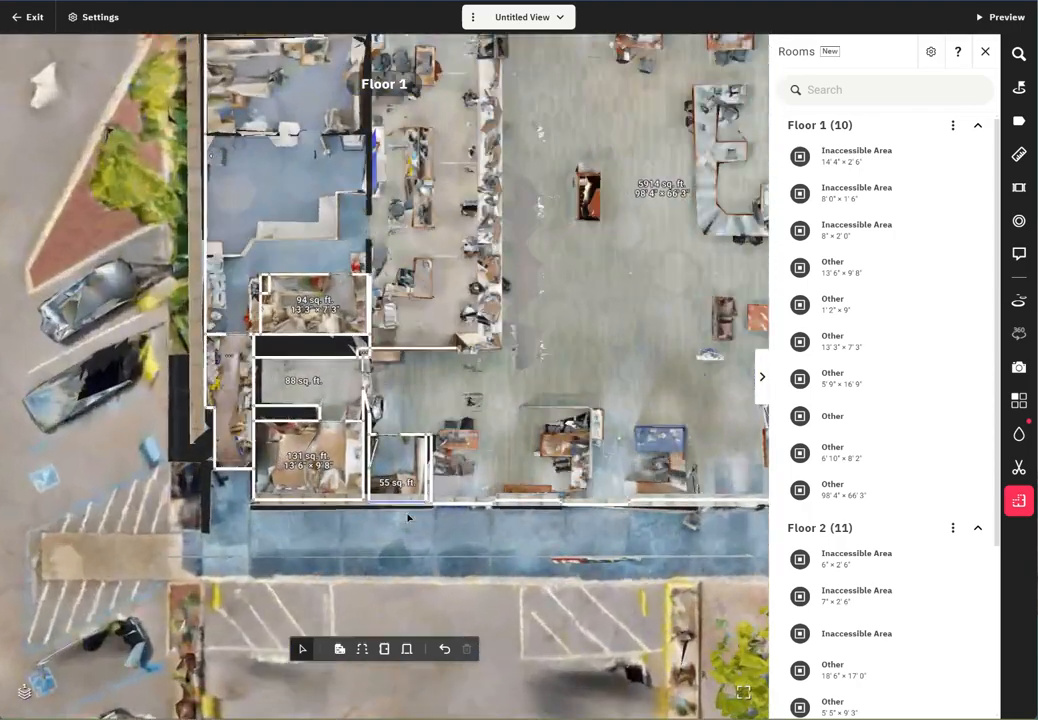
pyautogui.scroll(6, 486, 455)
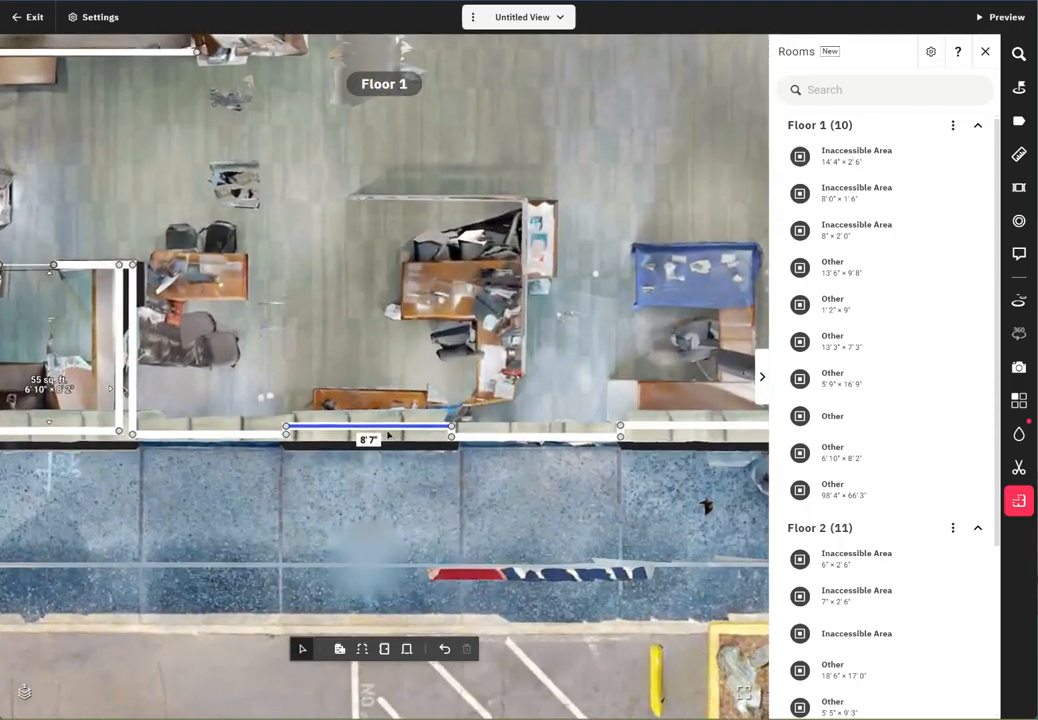
pyautogui.click(388, 432)
pyautogui.press('Delete')
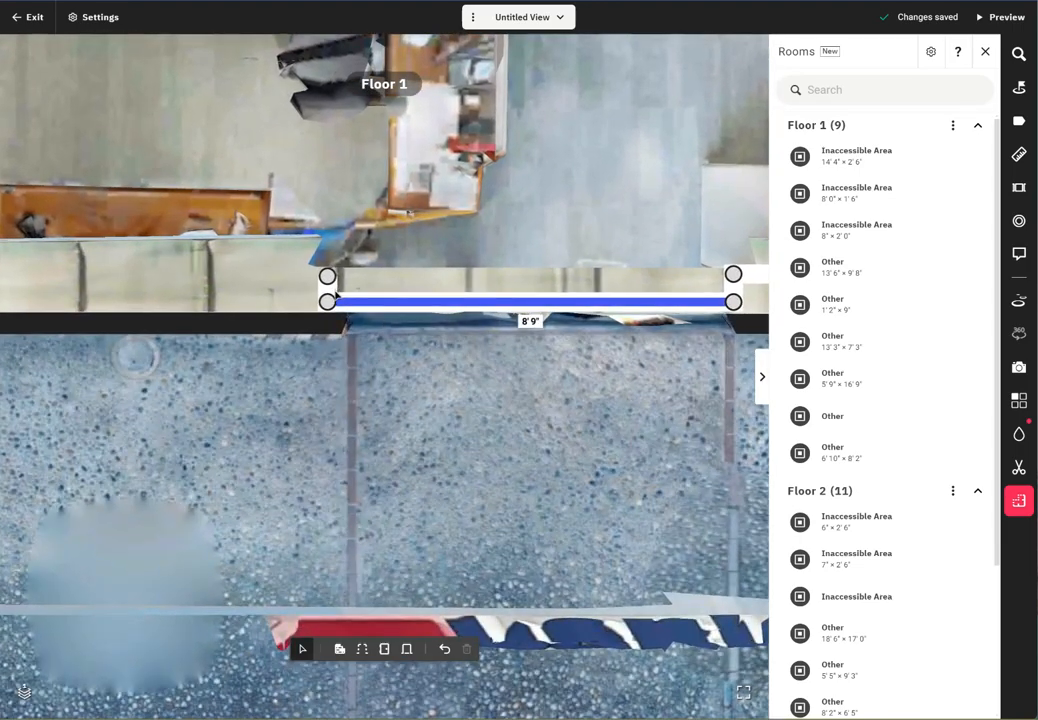
pyautogui.scroll(-1, 332, 298)
pyautogui.moveTo(332, 298); pyautogui.dragTo(408, 440)
pyautogui.scroll(3, 405, 419)
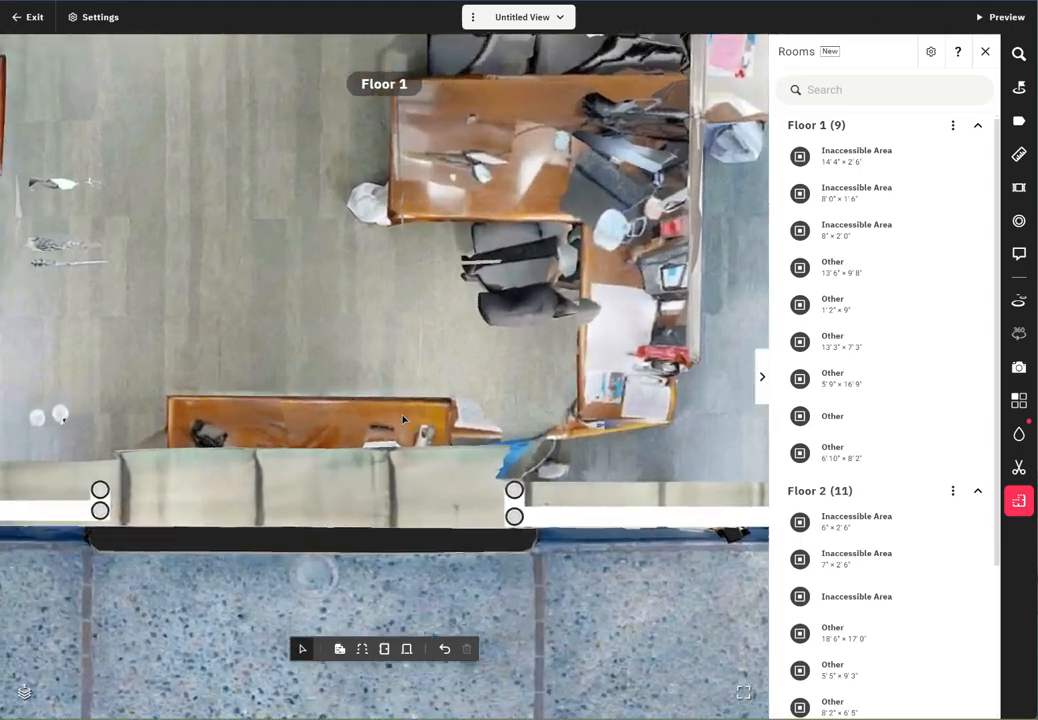
pyautogui.press('Delete')
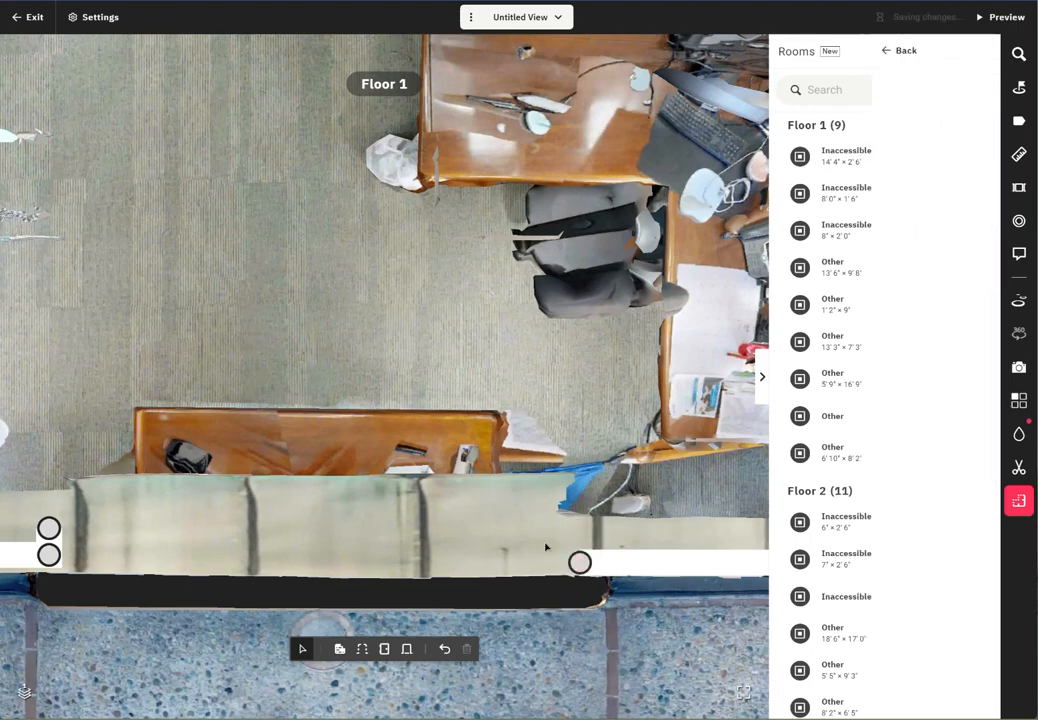
pyautogui.press('Delete')
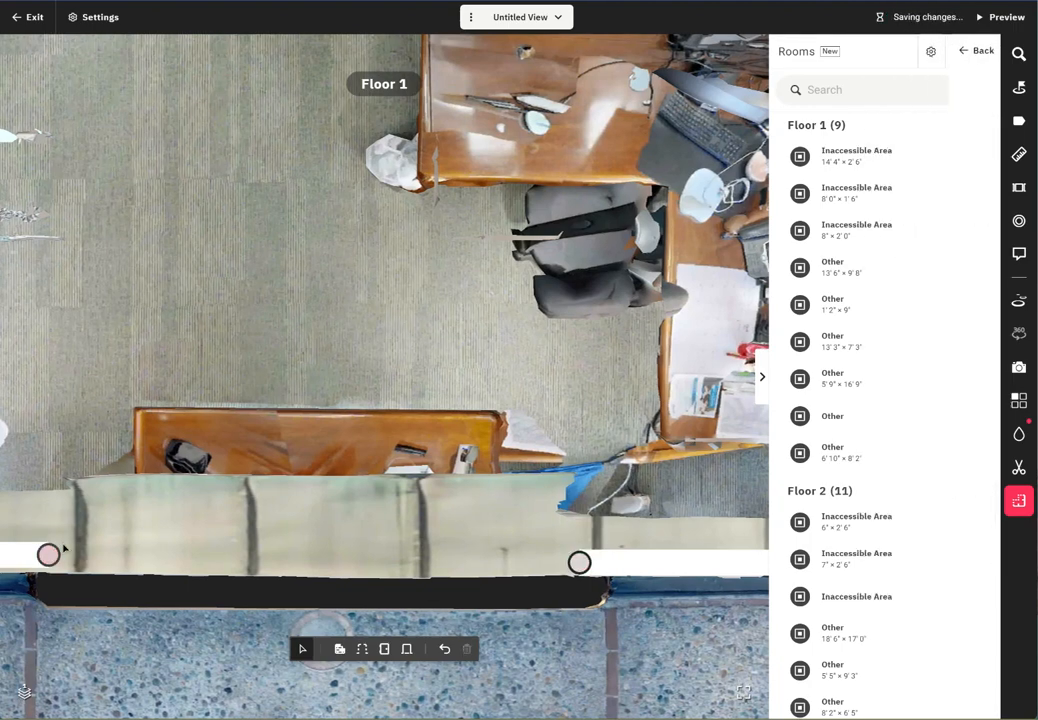
pyautogui.moveTo(55, 555); pyautogui.dragTo(580, 566)
# - Delete the hall-side walls of the 55 sq. ft. room, including the short leftover stub and the slanted wall fragment inside
pyautogui.scroll(-1, 563, 457)
pyautogui.moveTo(563, 457); pyautogui.dragTo(93, 418)
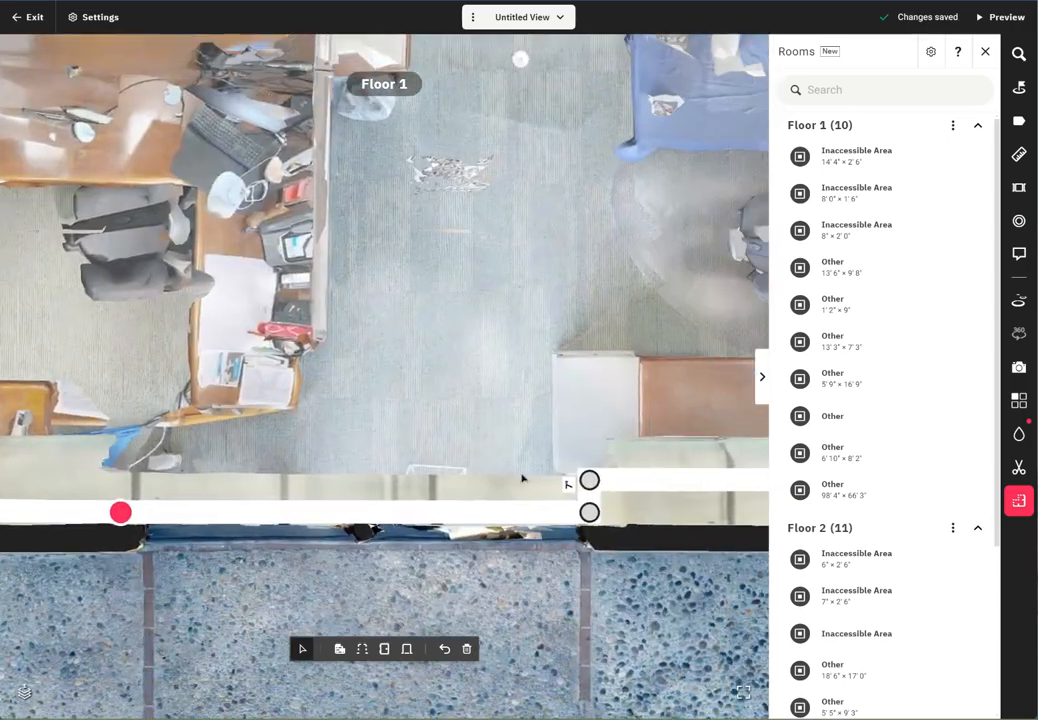
pyautogui.scroll(-5, 429, 456)
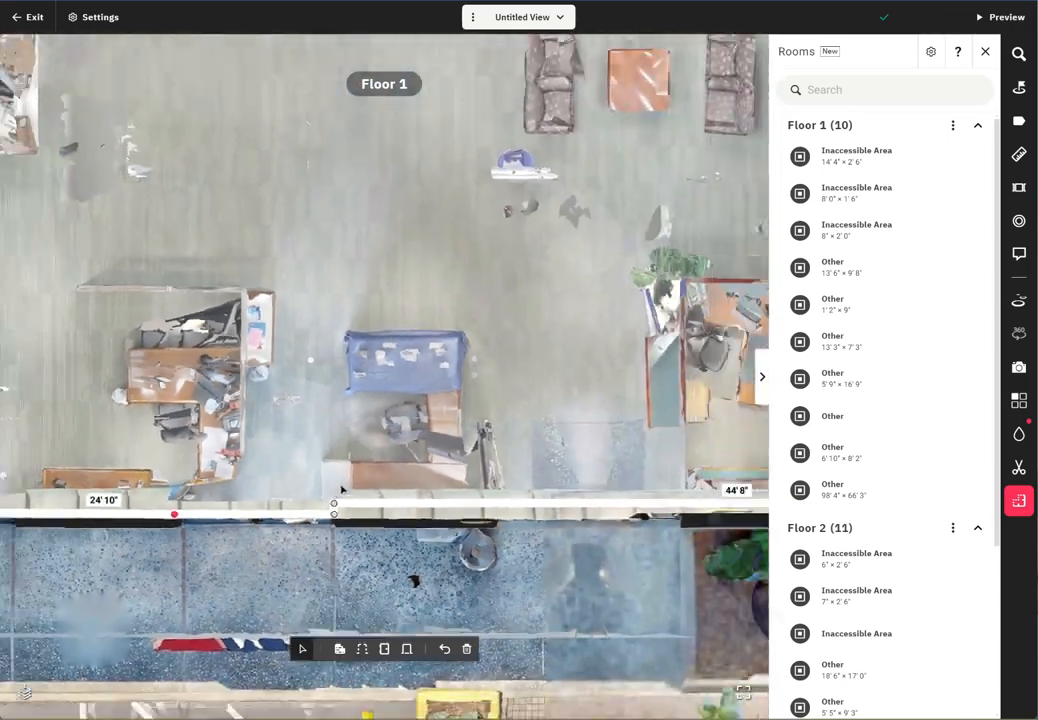
pyautogui.scroll(-2, 341, 489)
pyautogui.moveTo(434, 383); pyautogui.dragTo(818, 410)
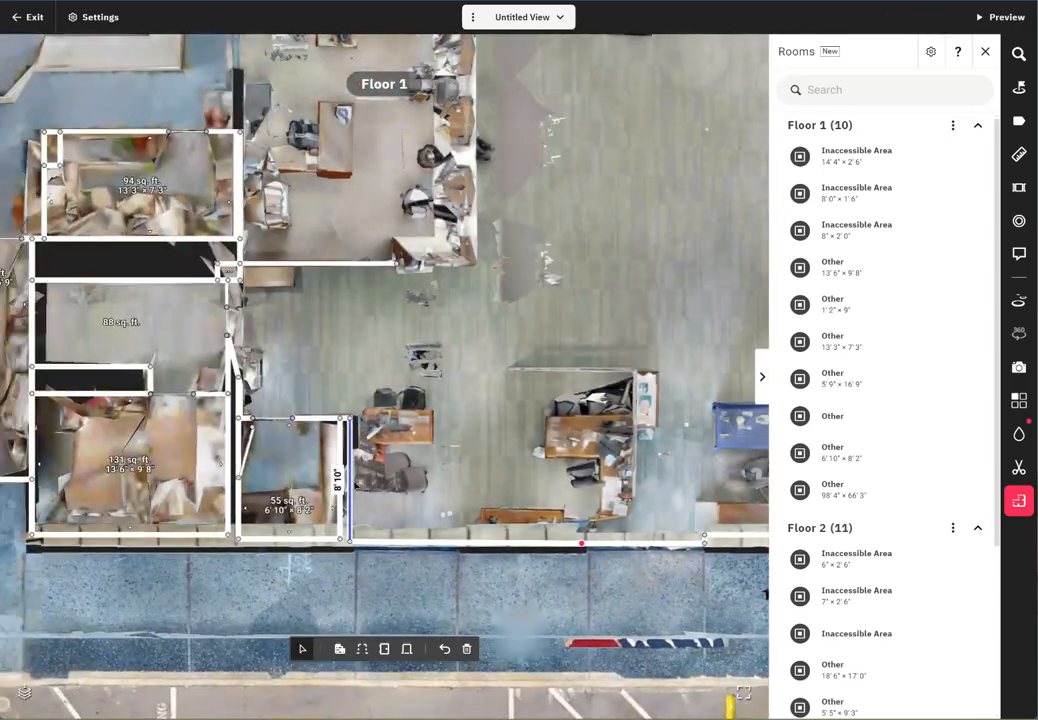
pyautogui.press('Delete')
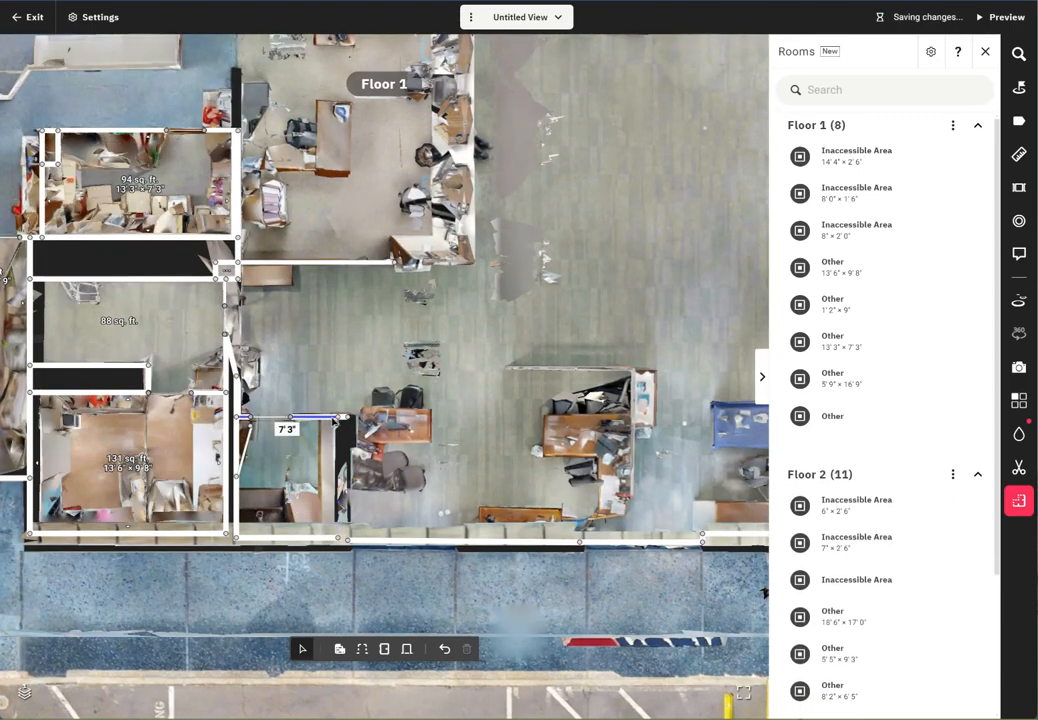
pyautogui.press('Delete')
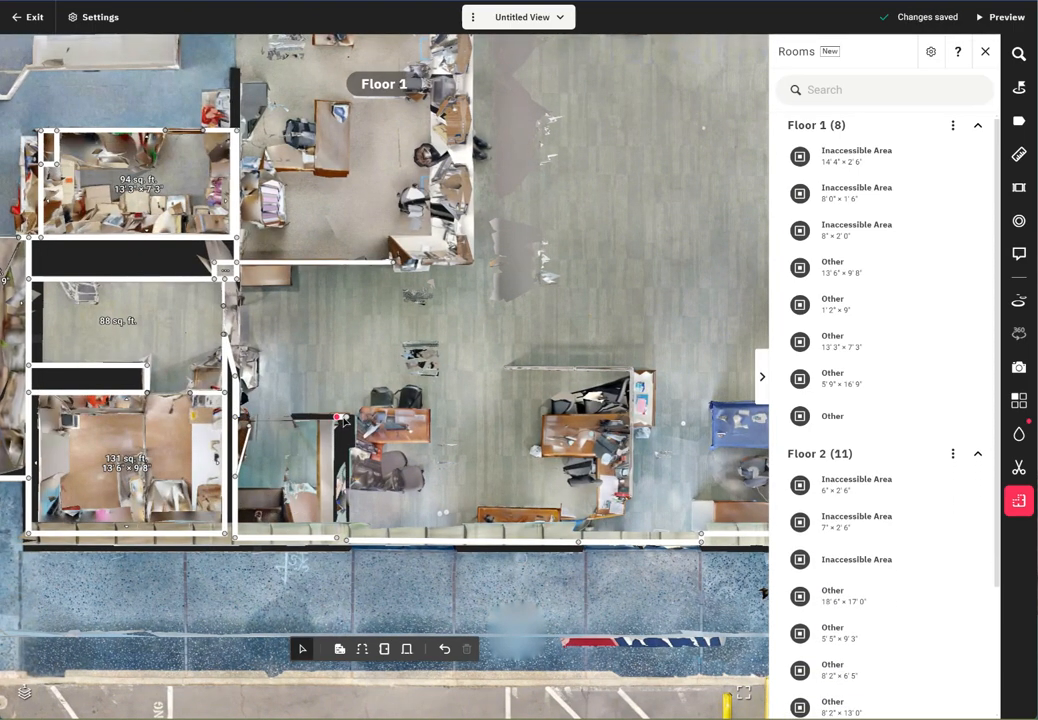
pyautogui.scroll(5, 344, 421)
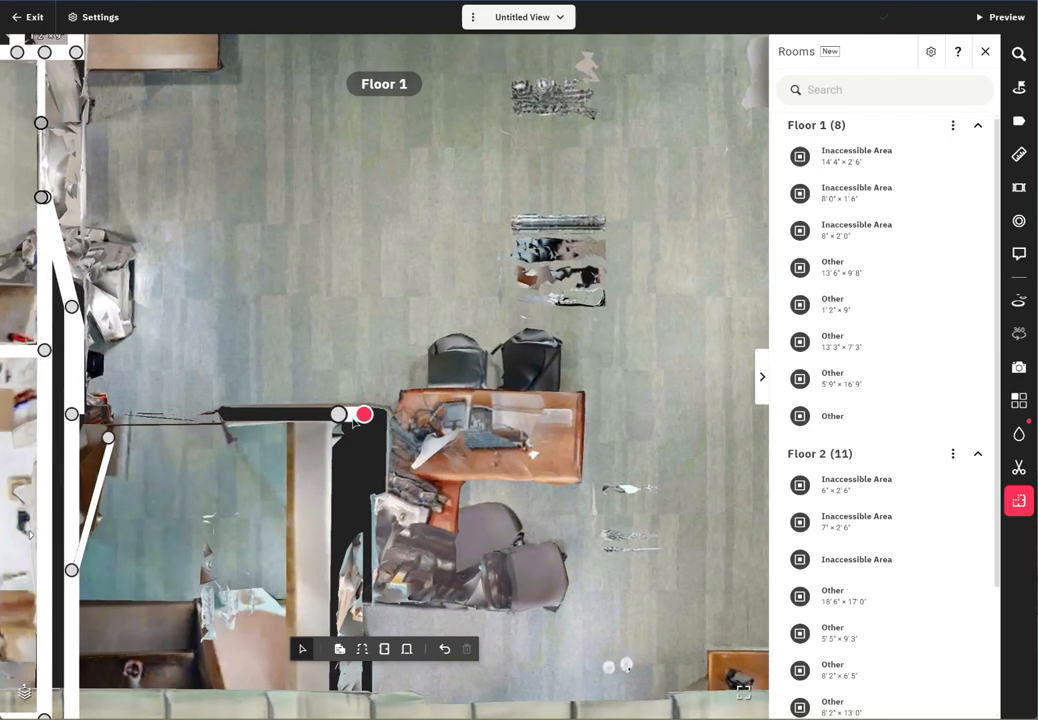
pyautogui.click(352, 422)
pyautogui.click(352, 418)
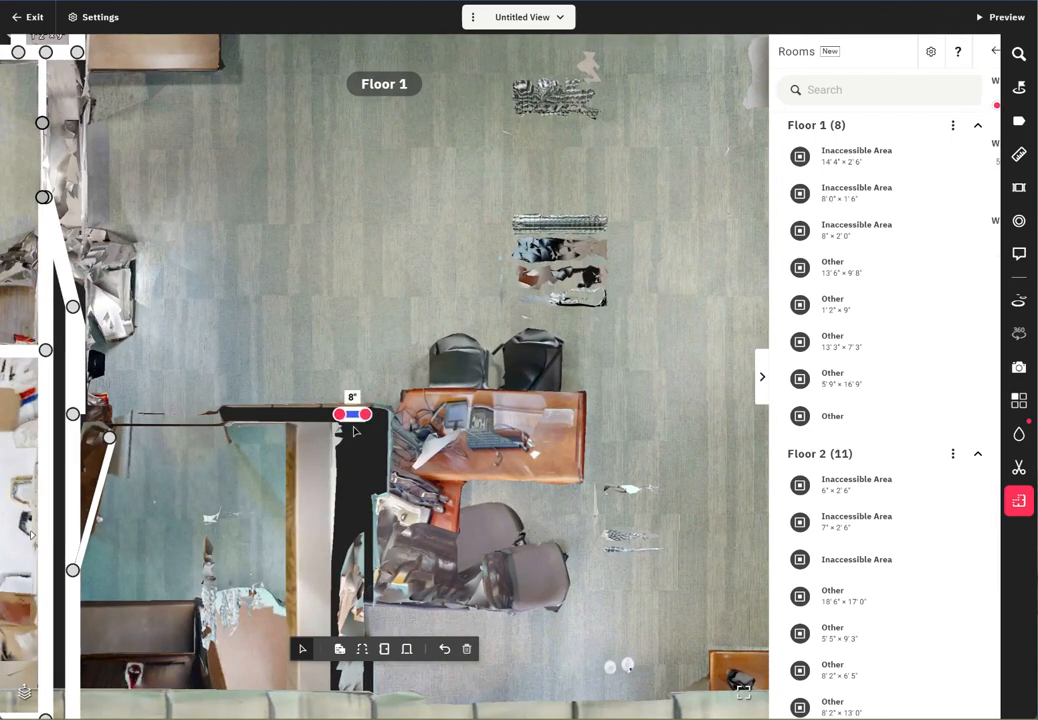
pyautogui.press('Delete')
pyautogui.press('Delete')
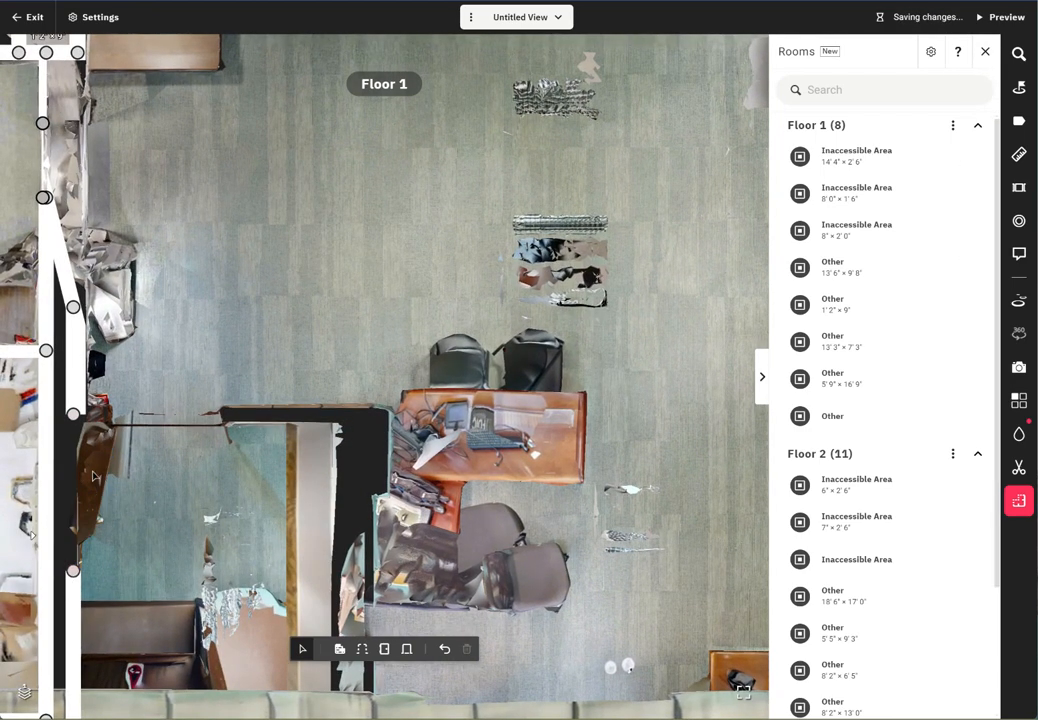
# - Delete the partition between the 131 sq. ft. room and the former 55 sq. ft. room, plus the latter's exterior wall segment
pyautogui.scroll(-3, 70, 488)
pyautogui.moveTo(22, 600); pyautogui.dragTo(309, 473)
pyautogui.click(318, 595)
pyautogui.press('Delete')
pyautogui.scroll(2, 318, 595)
pyautogui.click(312, 524)
pyautogui.press('Delete')
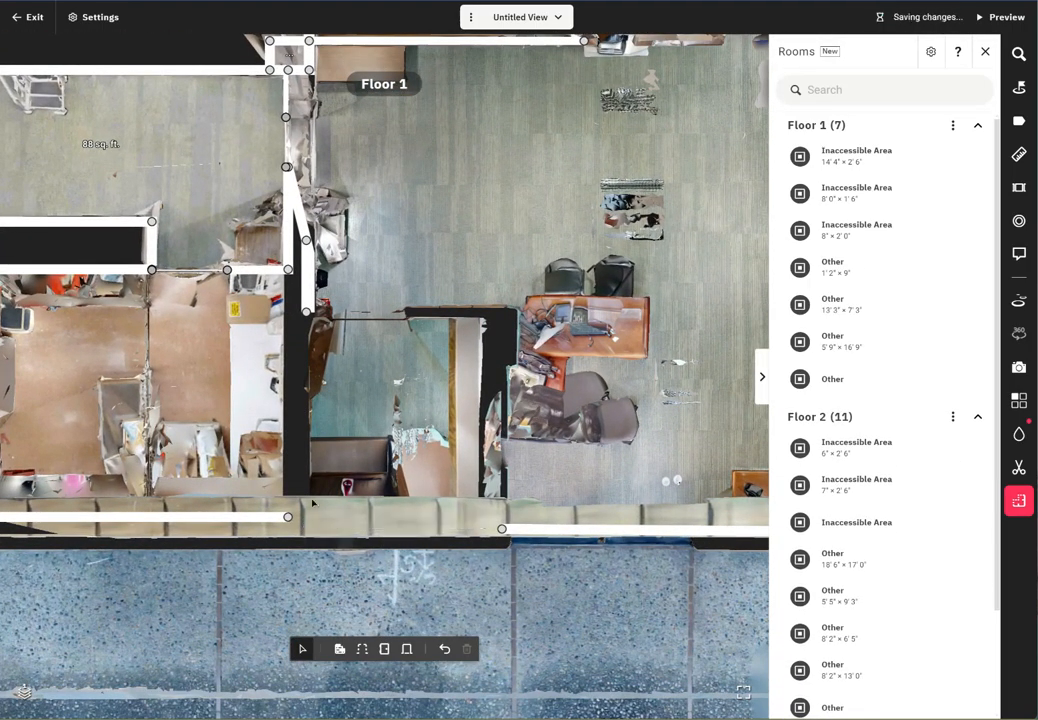
# - Delete the wall between the 131 and 88 sq. ft. rooms and the walls separating the 88 sq. ft. room from the main hall
pyautogui.click(257, 271)
pyautogui.press('Delete')
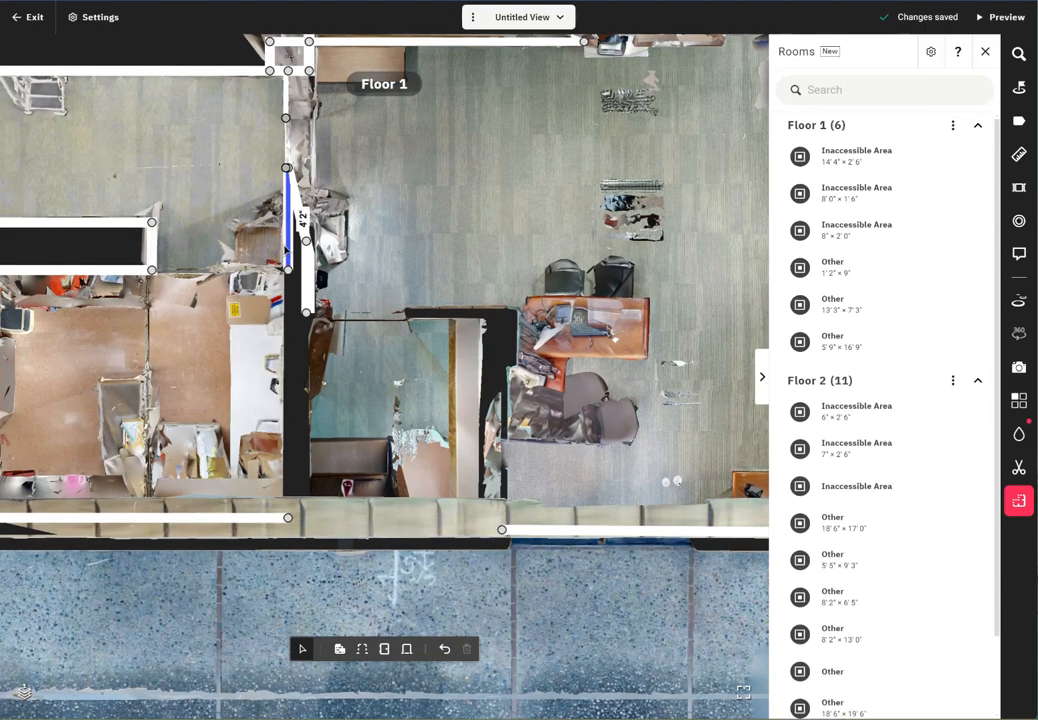
pyautogui.press('Delete')
pyautogui.click(284, 100)
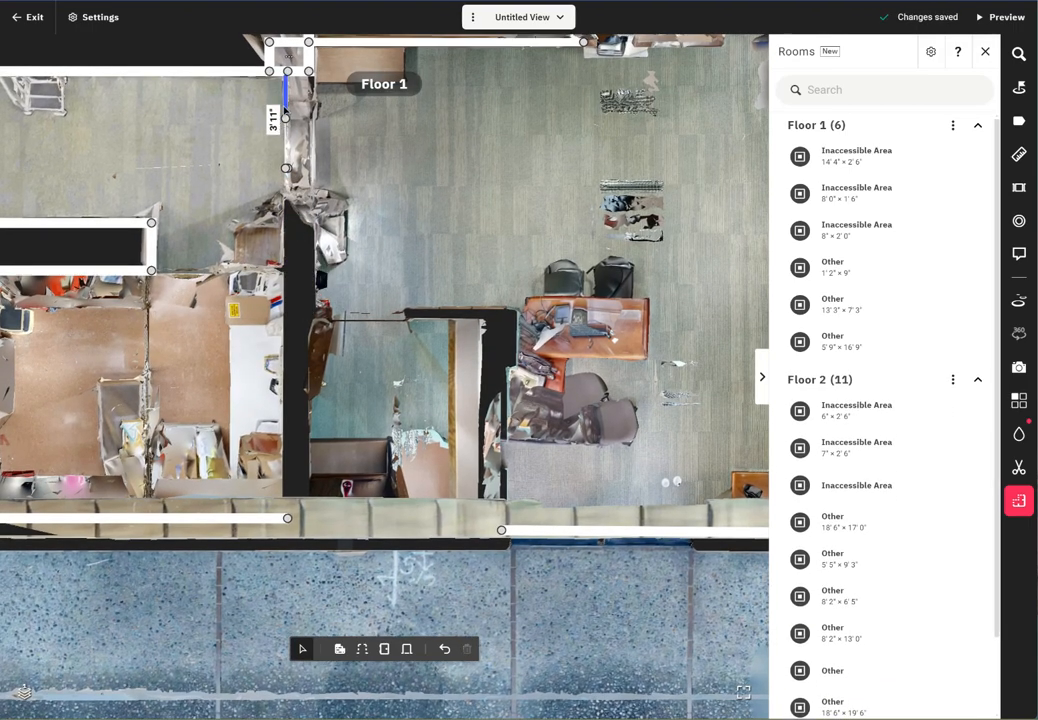
pyautogui.press('Delete')
# - Delete the wall between the narrow storage corridor and the 131 sq. ft. room, including the segment beside the inaccessible block
pyautogui.moveTo(120, 179); pyautogui.dragTo(451, 207)
pyautogui.click(277, 374)
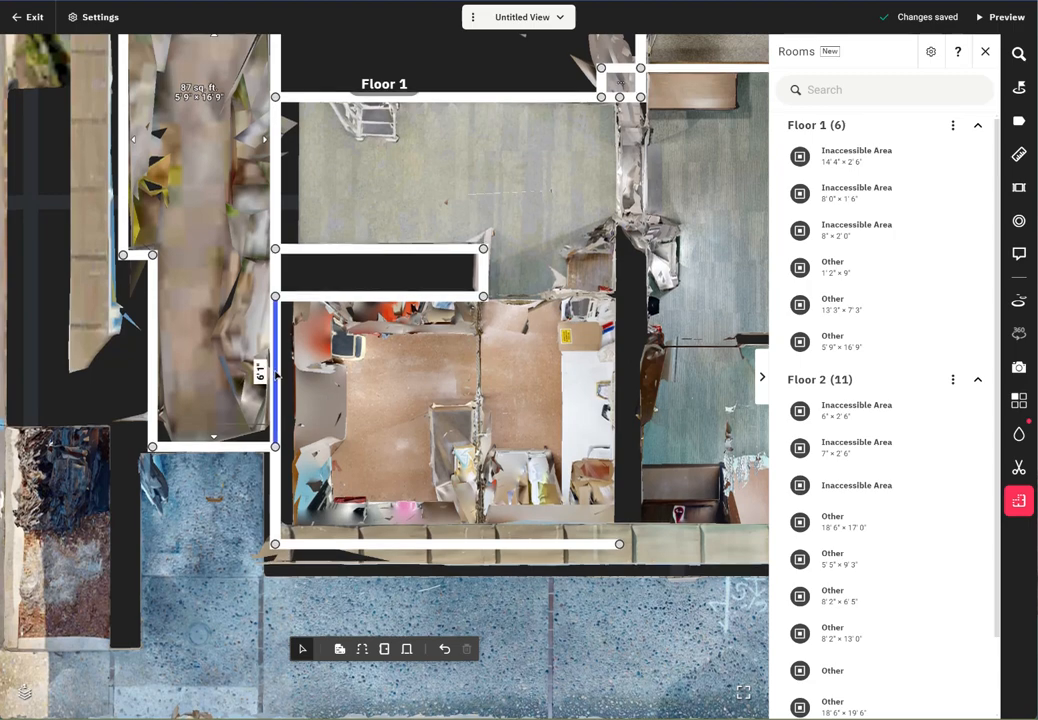
pyautogui.press('Delete')
pyautogui.click(276, 272)
pyautogui.press('Delete')
# - Delete the remaining walls of the inaccessible block and the corridor wall segment beside the 88 sq. ft. room
pyautogui.click(312, 249)
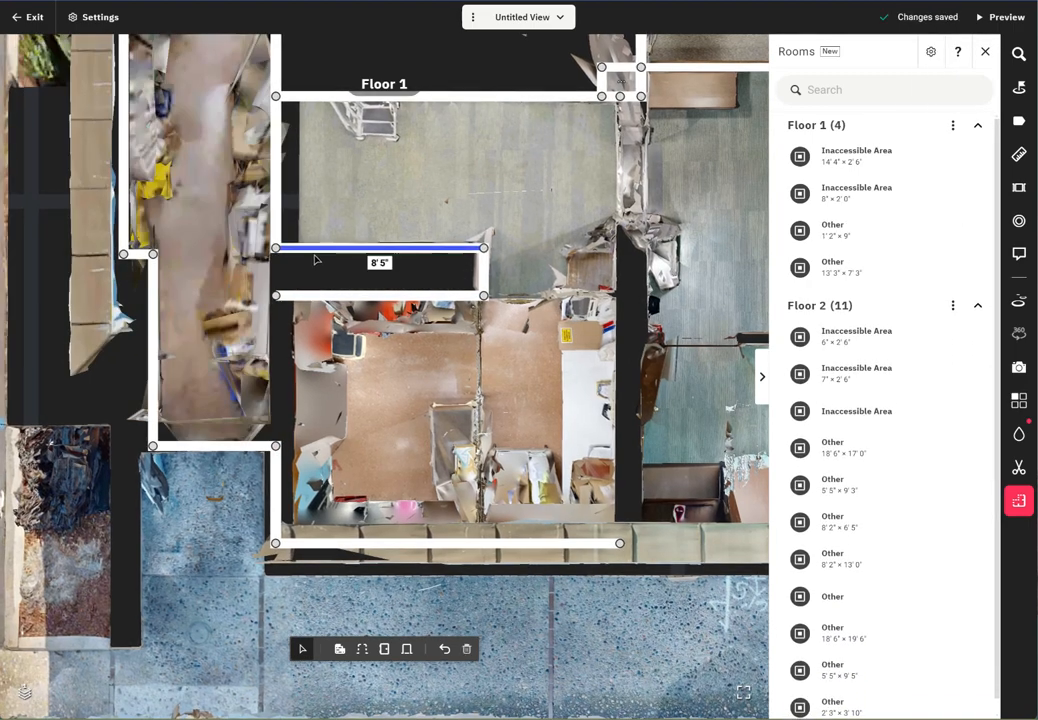
pyautogui.press('Delete')
pyautogui.click(460, 296)
pyautogui.press('Delete')
pyautogui.click(483, 278)
pyautogui.press('Delete')
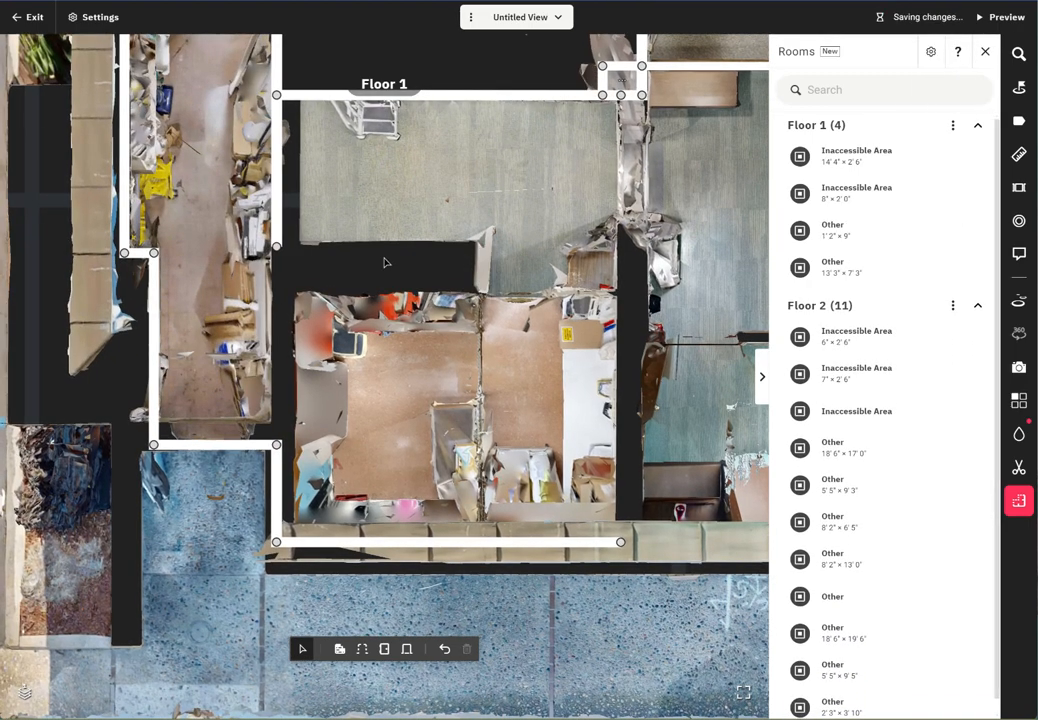
pyautogui.click(277, 229)
pyautogui.press('Delete')
# - Delete the two long walls enclosing the inaccessible block between the 94 sq. ft. storage room and the 88 sq. ft. room
pyautogui.moveTo(411, 206); pyautogui.dragTo(139, 598)
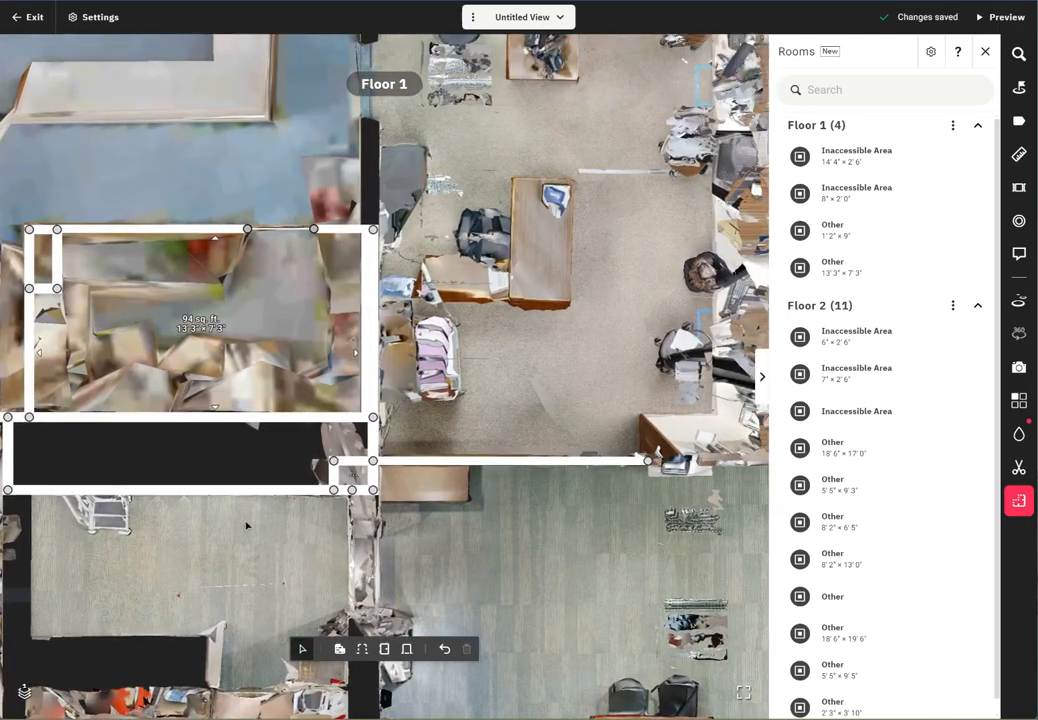
pyautogui.click(260, 489)
pyautogui.press('Delete')
pyautogui.click(290, 416)
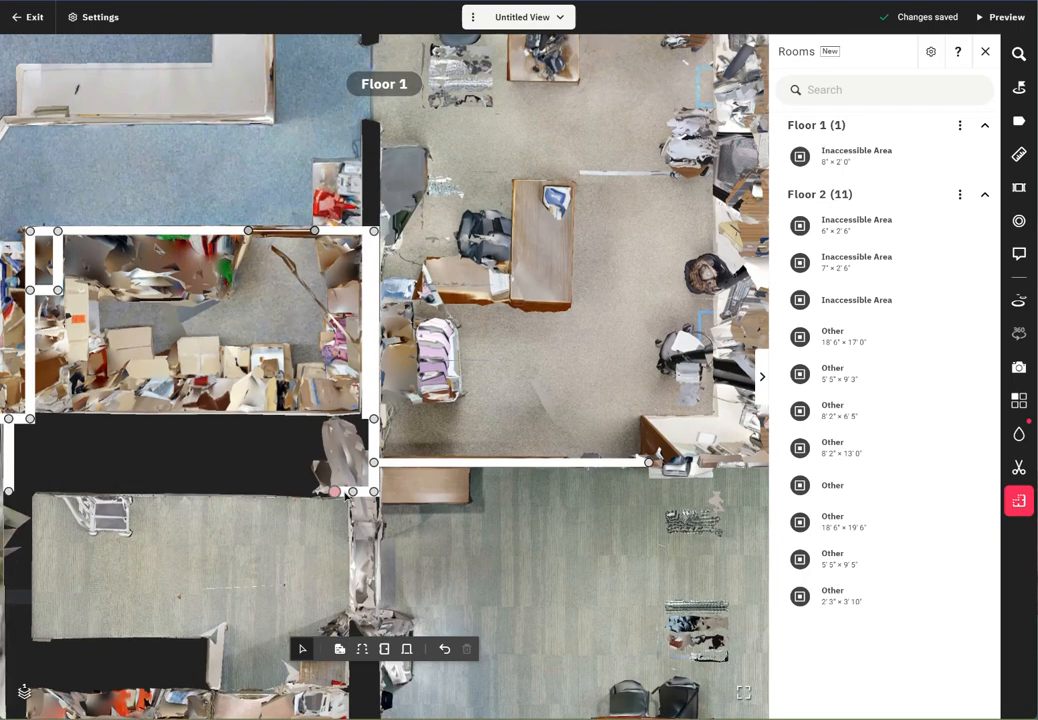
# - Delete the leftover wall stubs at the inaccessible block's hall-side corner and the partition extending from it into the main hall
pyautogui.scroll(5, 347, 500)
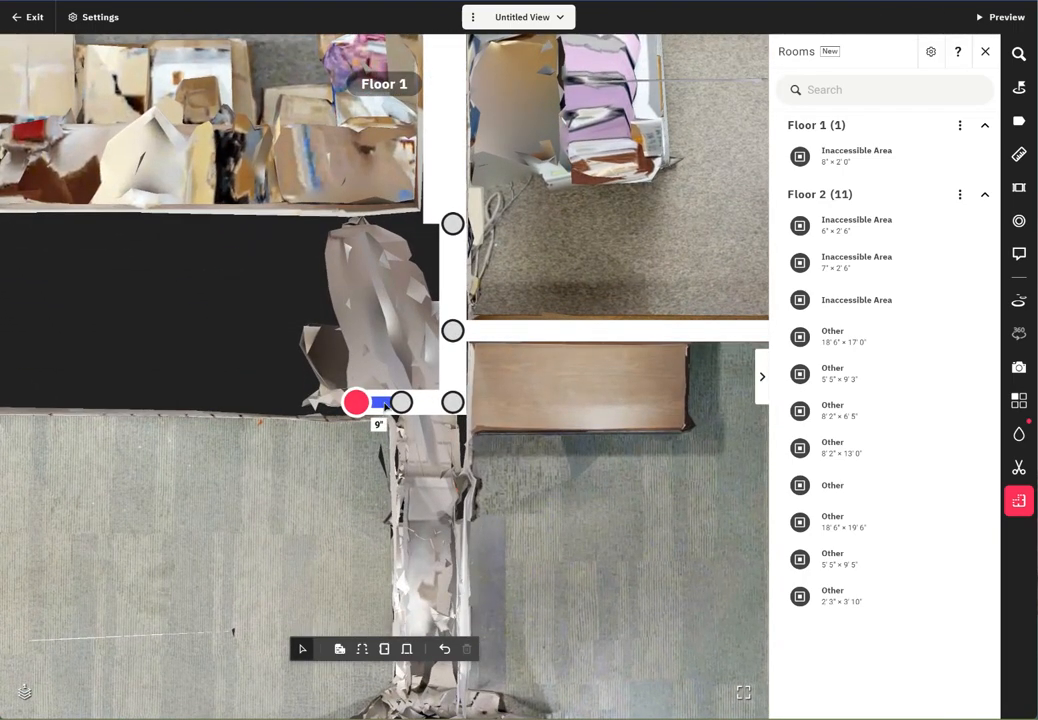
pyautogui.click(384, 404)
pyautogui.press('Delete')
pyautogui.click(430, 404)
pyautogui.press('Delete')
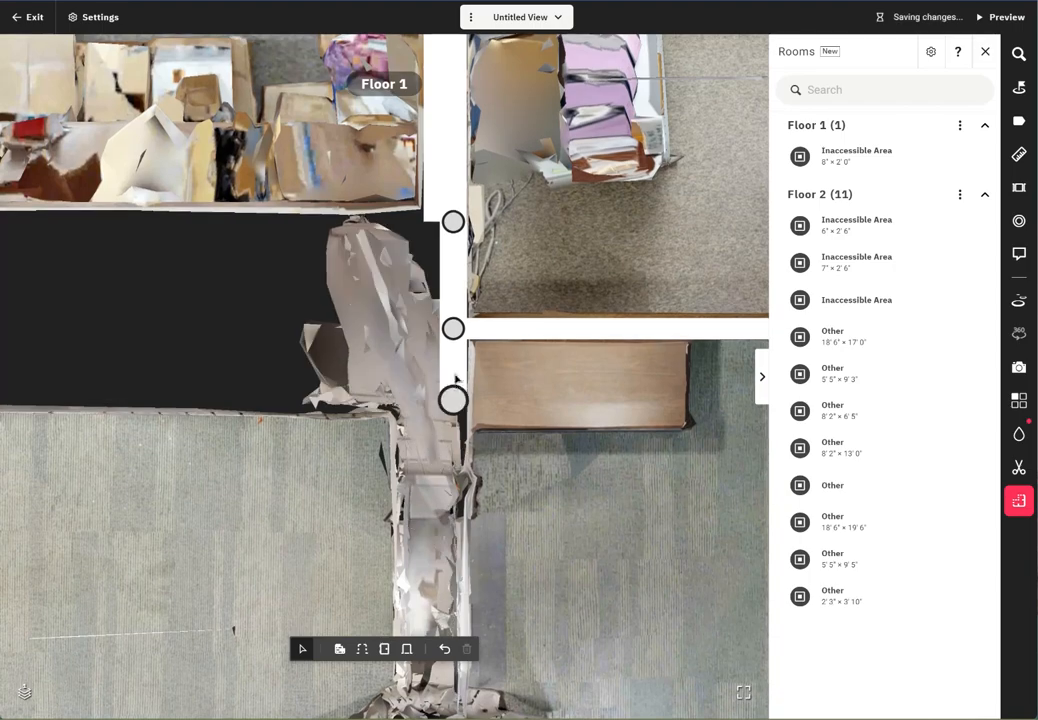
pyautogui.click(454, 376)
pyautogui.press('Delete')
pyautogui.click(524, 329)
pyautogui.press('Delete')
# - Delete the slanted wall fragment beside the storage room and the walls around the small inaccessible area in its corner
pyautogui.moveTo(290, 260); pyautogui.dragTo(430, 538)
pyautogui.scroll(-3, 430, 538)
pyautogui.scroll(-1, 376, 501)
pyautogui.moveTo(376, 501); pyautogui.dragTo(485, 448)
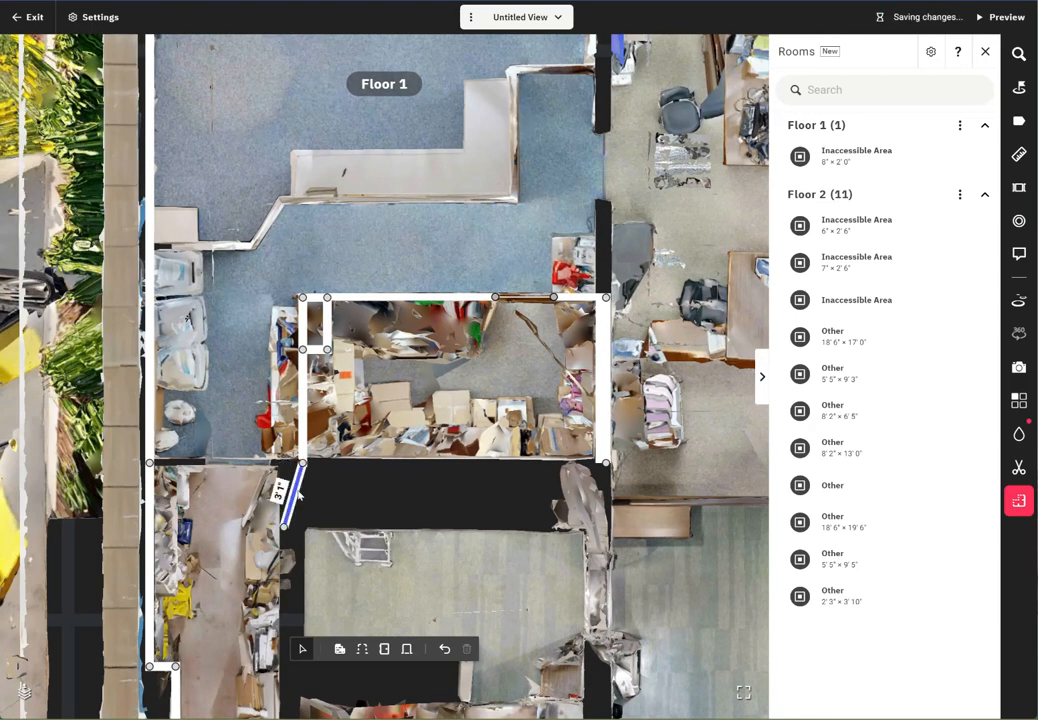
pyautogui.click(298, 495)
pyautogui.press('Delete')
pyautogui.click(315, 349)
pyautogui.press('Delete')
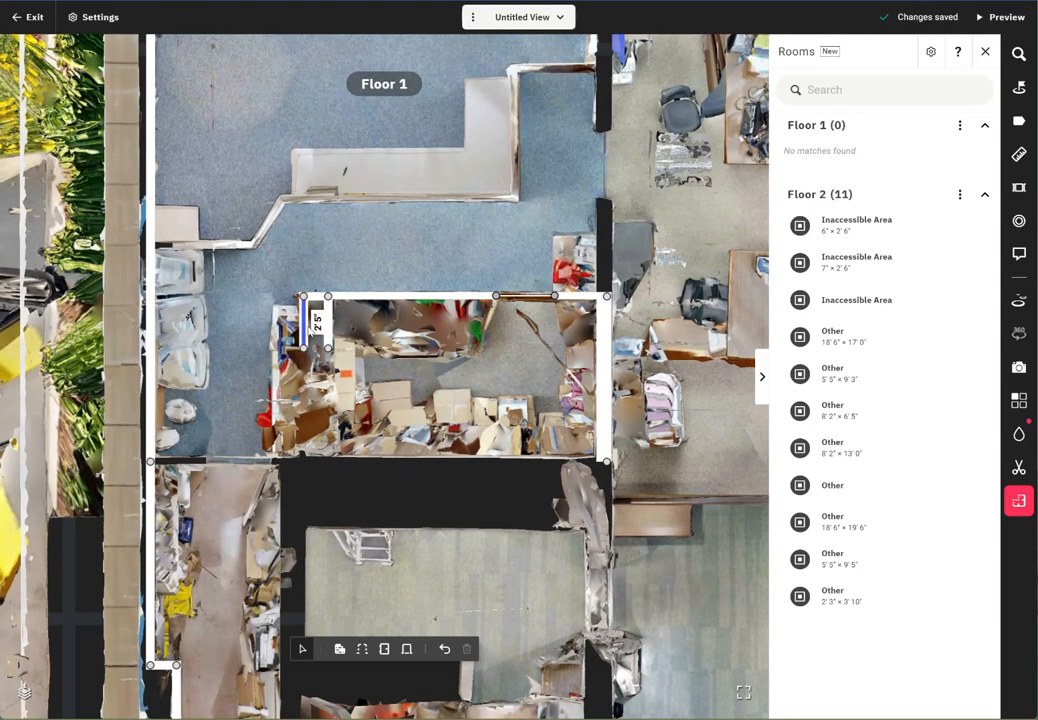
pyautogui.press('Delete')
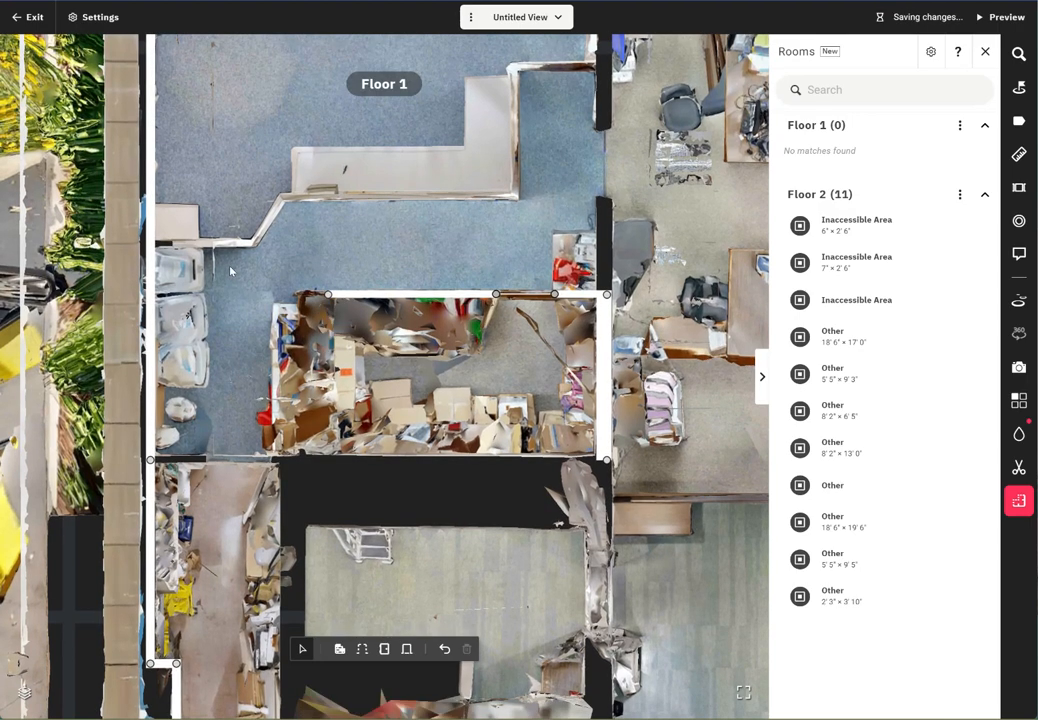
# - Delete the storage room's remaining walls facing the blue-carpeted area and the main hall
pyautogui.click(374, 293)
pyautogui.press('Delete')
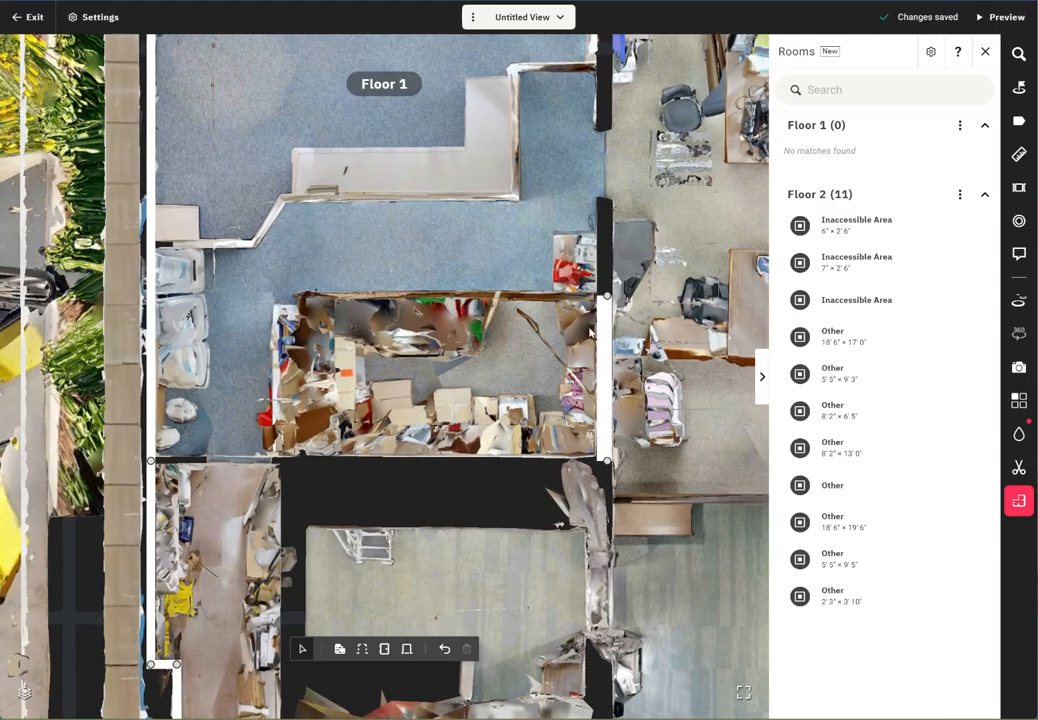
pyautogui.click(600, 343)
pyautogui.press('Delete')
# - Delete the opening in the exterior wall at the entrance between the two planters so that the wall runs continuously
pyautogui.scroll(-3, 599, 404)
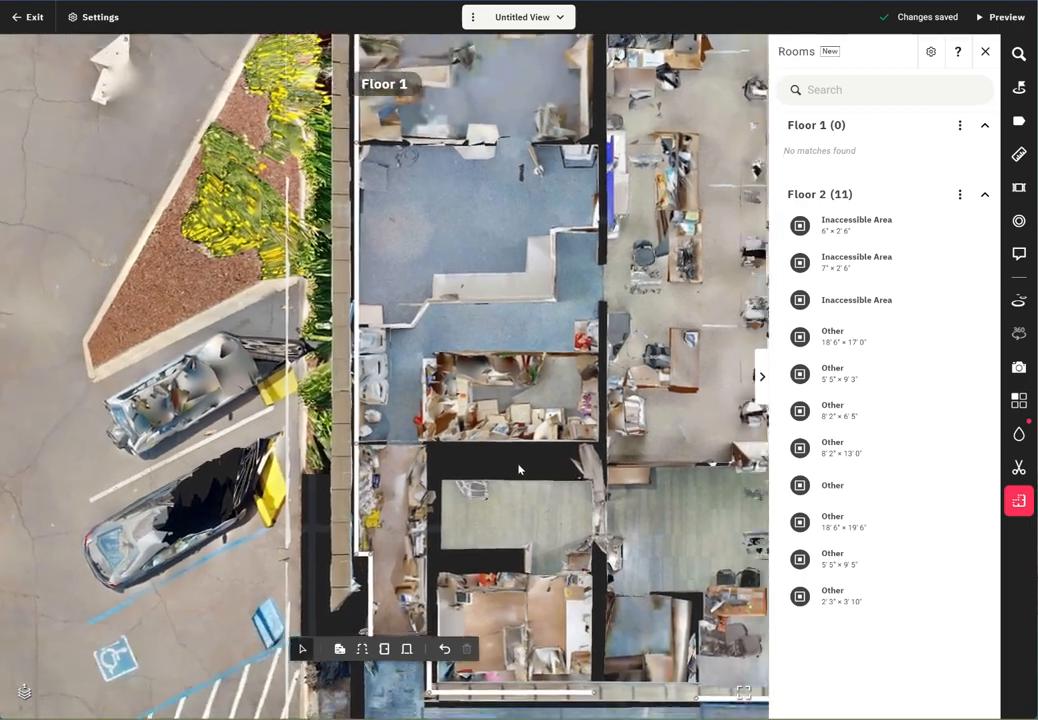
pyautogui.moveTo(519, 468); pyautogui.dragTo(239, 453)
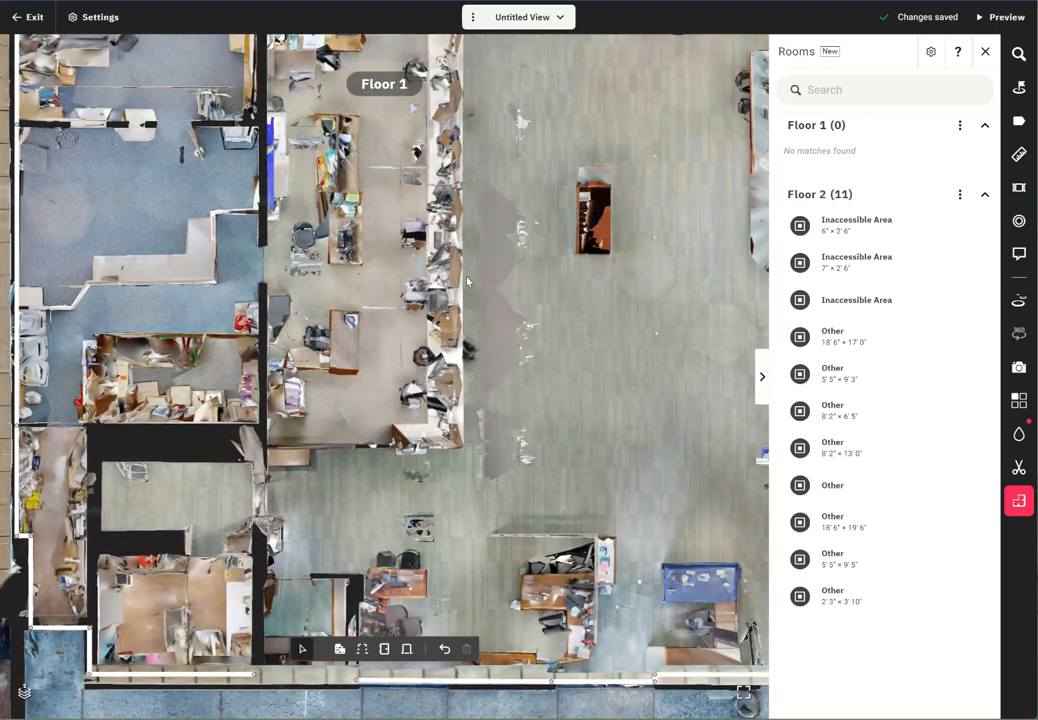
pyautogui.moveTo(275, 188); pyautogui.dragTo(390, 608)
pyautogui.moveTo(630, 496); pyautogui.dragTo(214, 478)
pyautogui.scroll(-2, 264, 313)
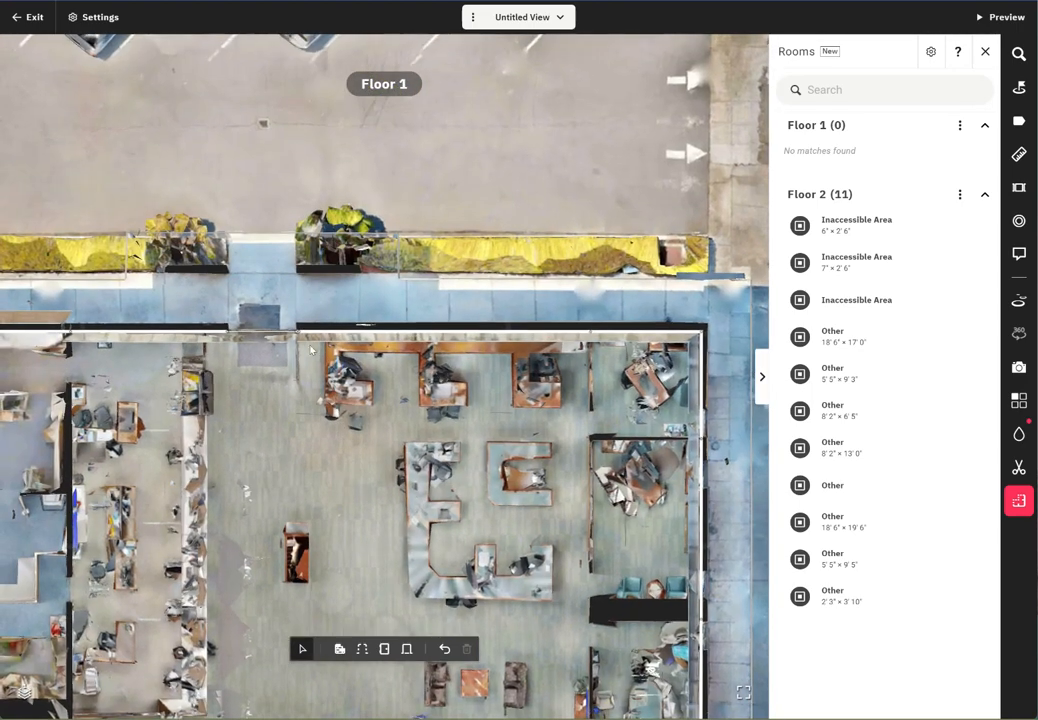
pyautogui.click(267, 333)
pyautogui.scroll(5, 267, 330)
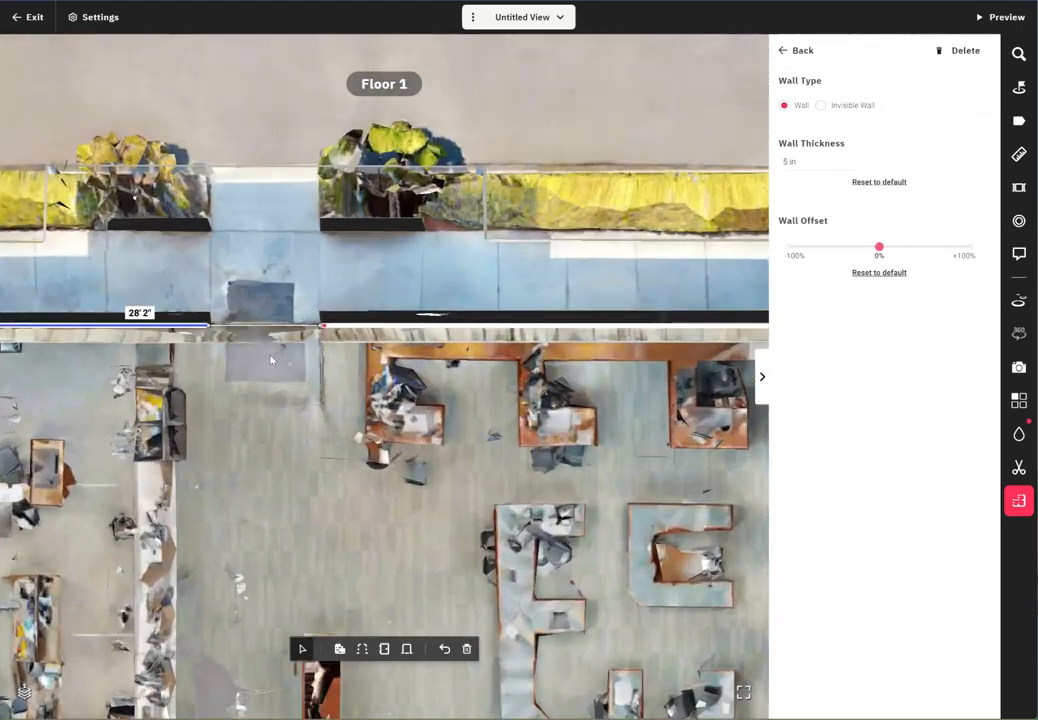
pyautogui.click(268, 316)
pyautogui.press('Delete')
pyautogui.scroll(-4, 303, 460)
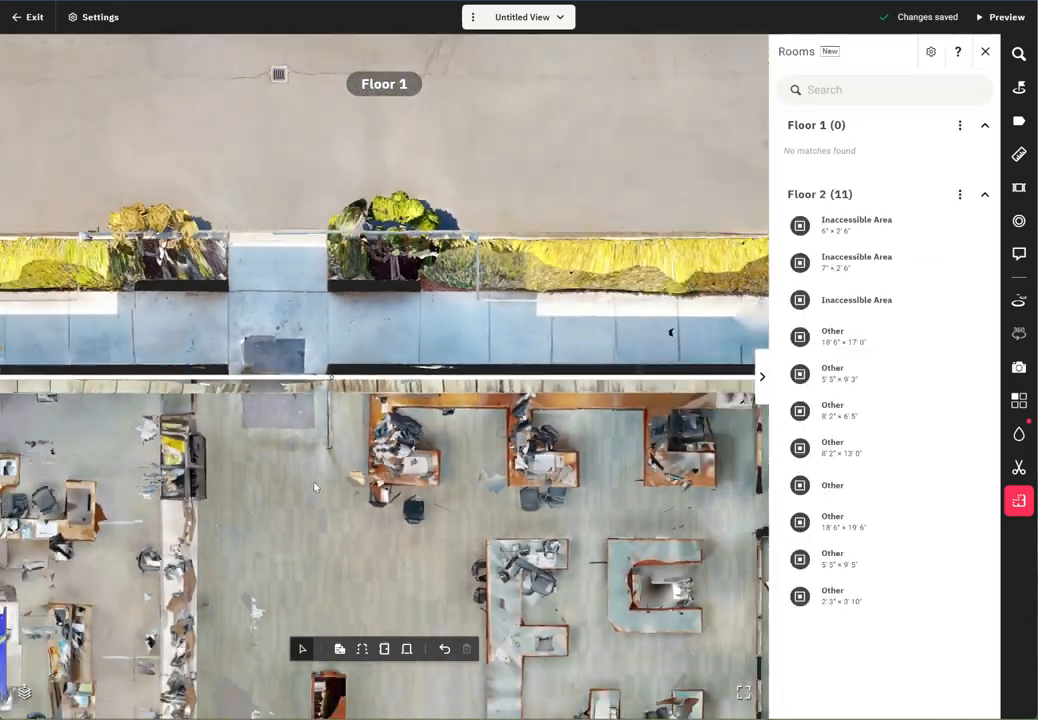
pyautogui.moveTo(565, 666); pyautogui.dragTo(390, 186)
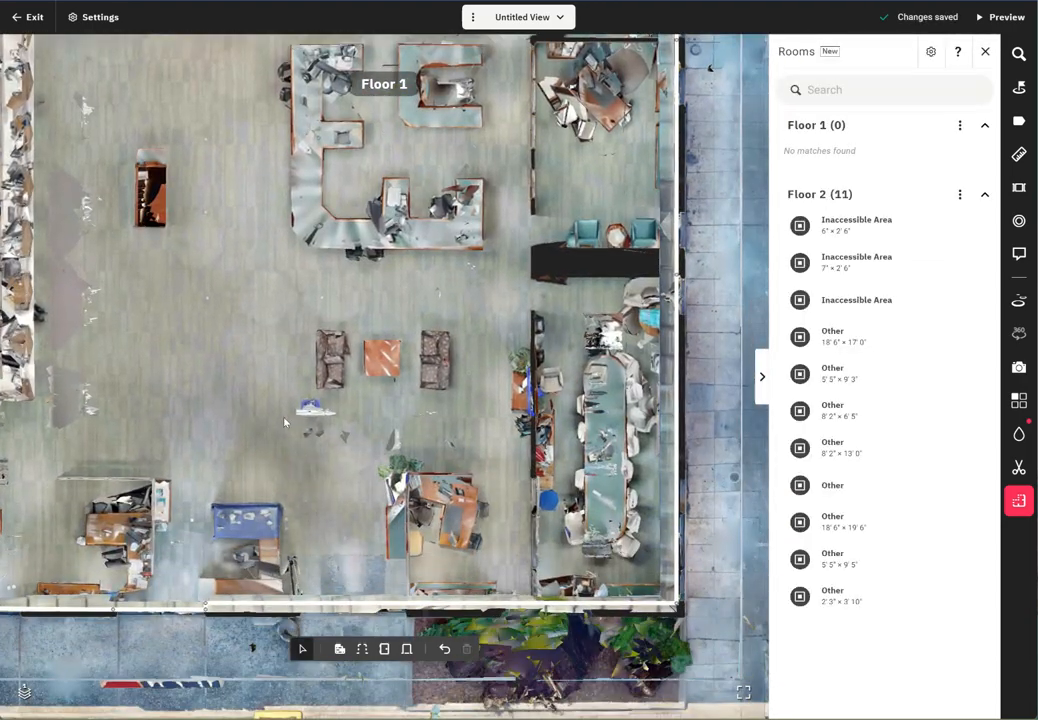
pyautogui.moveTo(287, 422); pyautogui.dragTo(773, 247)
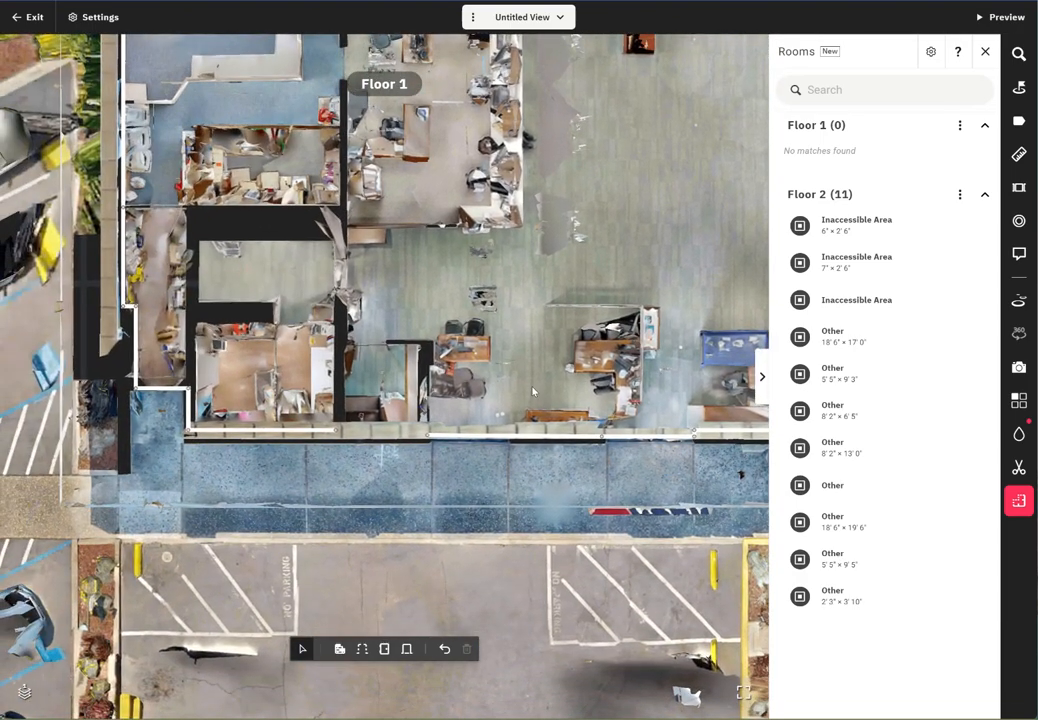
# - Delete the lower exterior wall's sections beyond the gap, including the short stub near the blue-covered table
pyautogui.moveTo(533, 391); pyautogui.dragTo(352, 294)
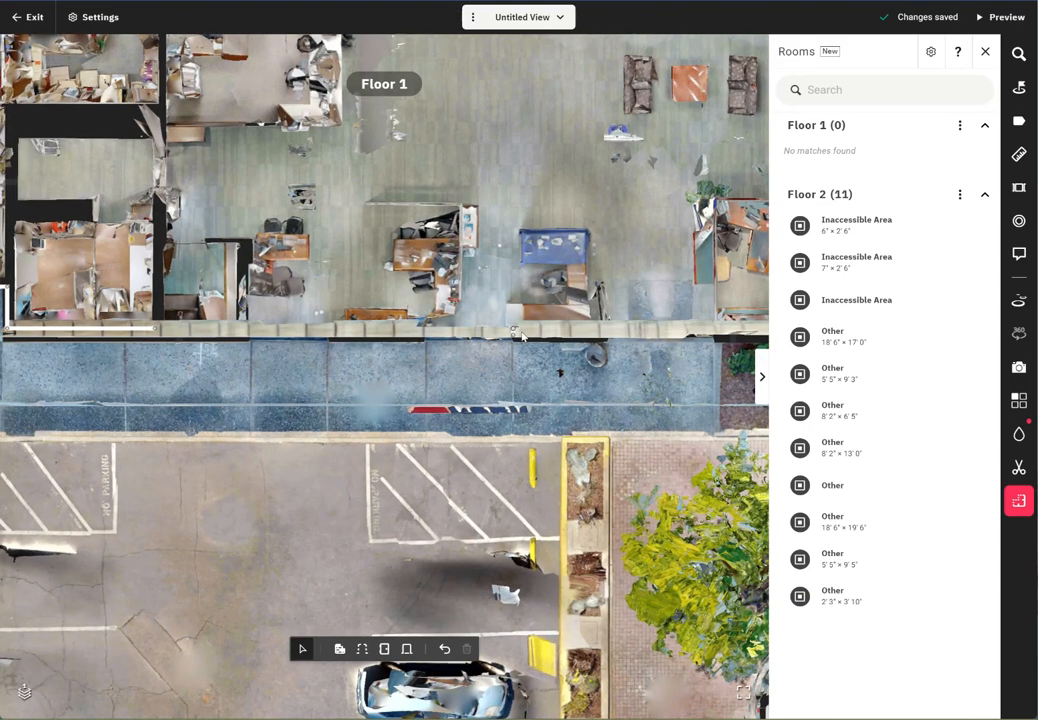
pyautogui.scroll(5, 521, 336)
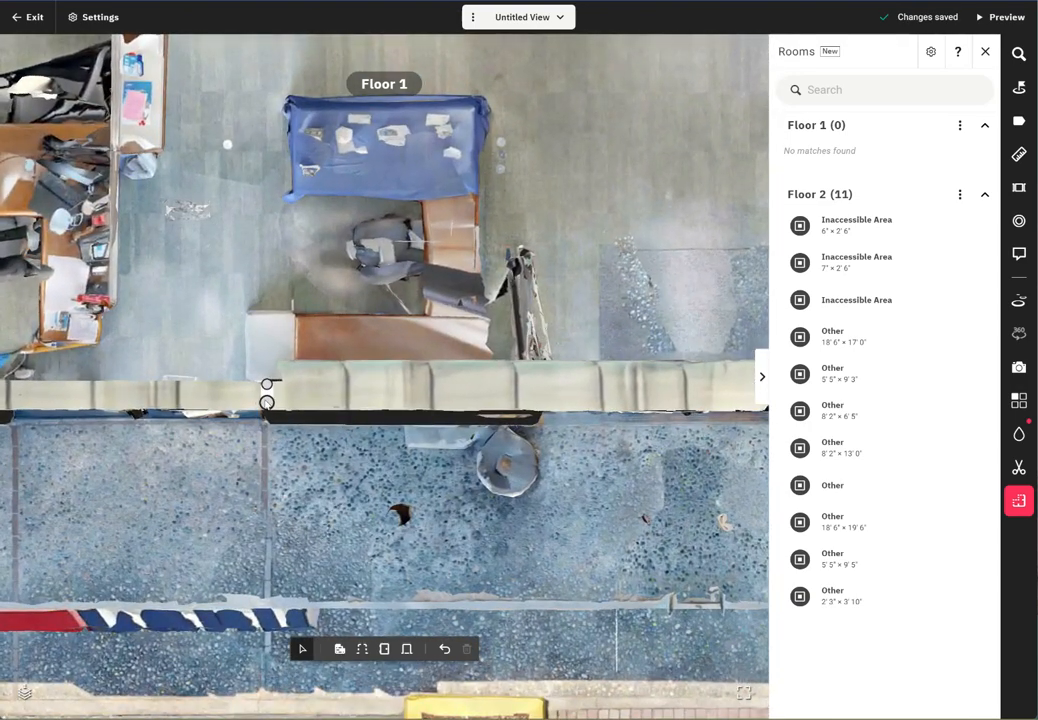
pyautogui.scroll(-1, 267, 399)
pyautogui.moveTo(267, 399); pyautogui.dragTo(484, 352, button='right')
pyautogui.scroll(3, 484, 352)
pyautogui.press('Delete')
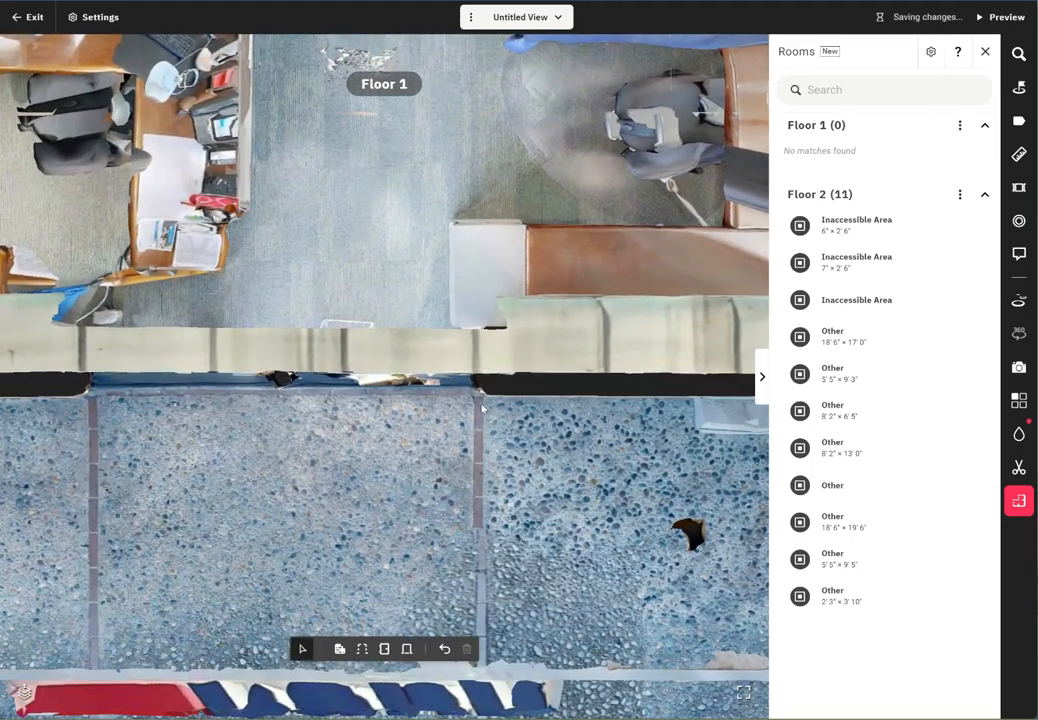
# - Align the remaining lower exterior wall with the facade's outer edge at the notch corner and extend its free end along the facade
pyautogui.scroll(-5, 519, 427)
pyautogui.moveTo(740, 382); pyautogui.dragTo(472, 264)
pyautogui.moveTo(331, 309); pyautogui.dragTo(271, 274)
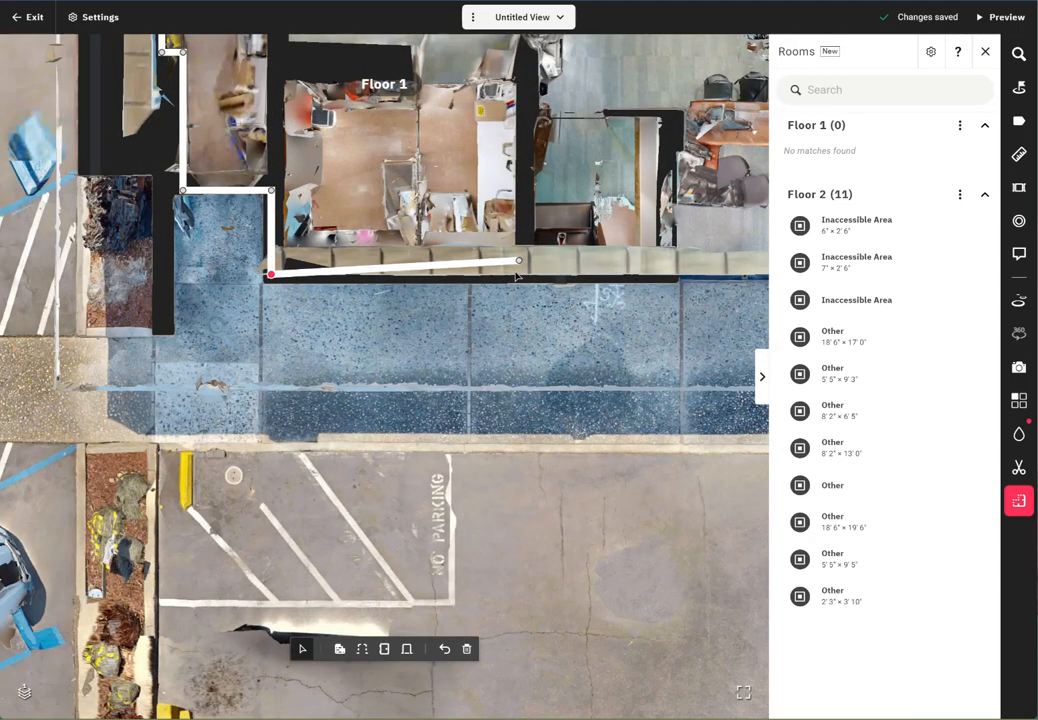
pyautogui.moveTo(519, 261); pyautogui.dragTo(737, 274)
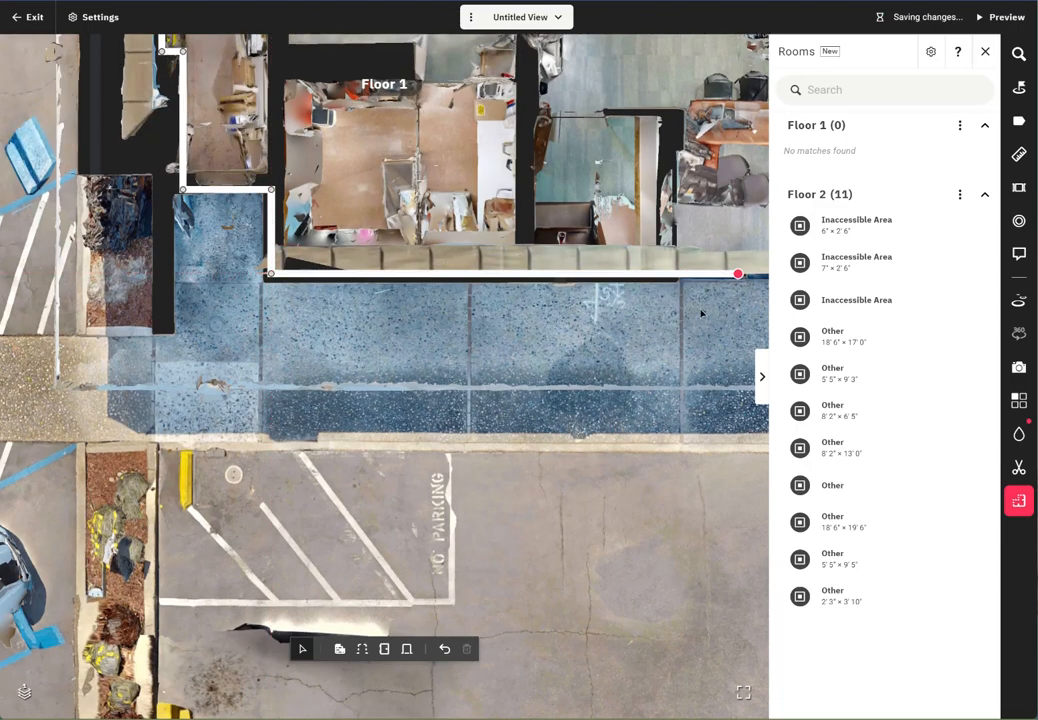
# - Extend the lower exterior wall to the building corner beside the conference room and join it to the street-side wall
pyautogui.scroll(-3, 686, 370)
pyautogui.moveTo(625, 354); pyautogui.dragTo(39, 342)
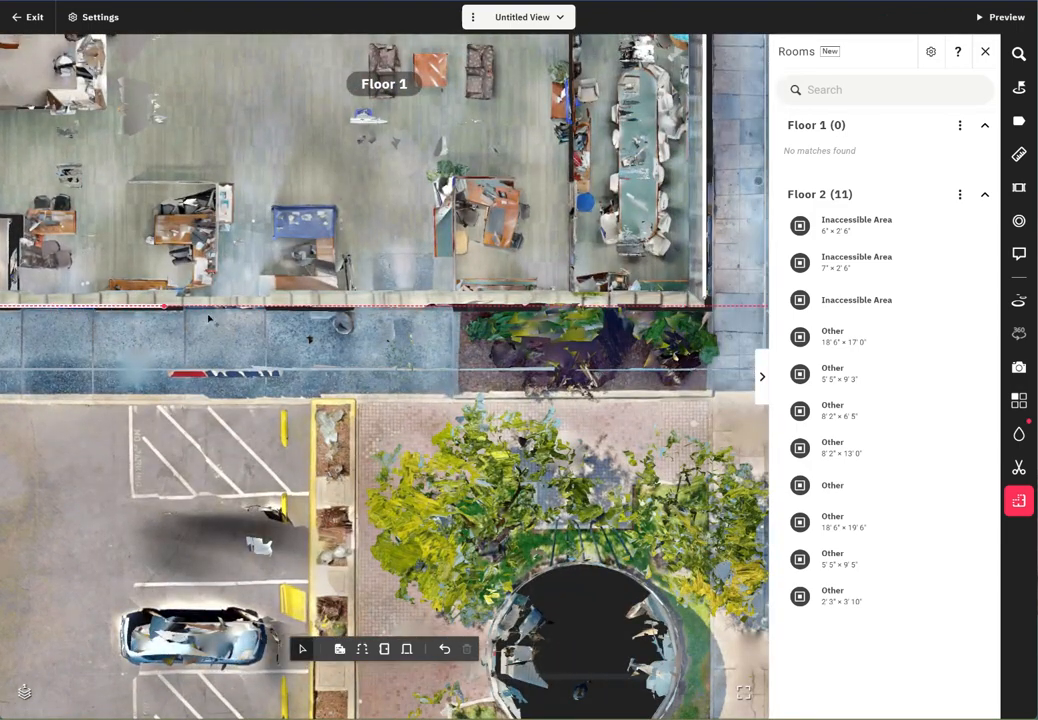
pyautogui.moveTo(535, 306); pyautogui.dragTo(704, 312)
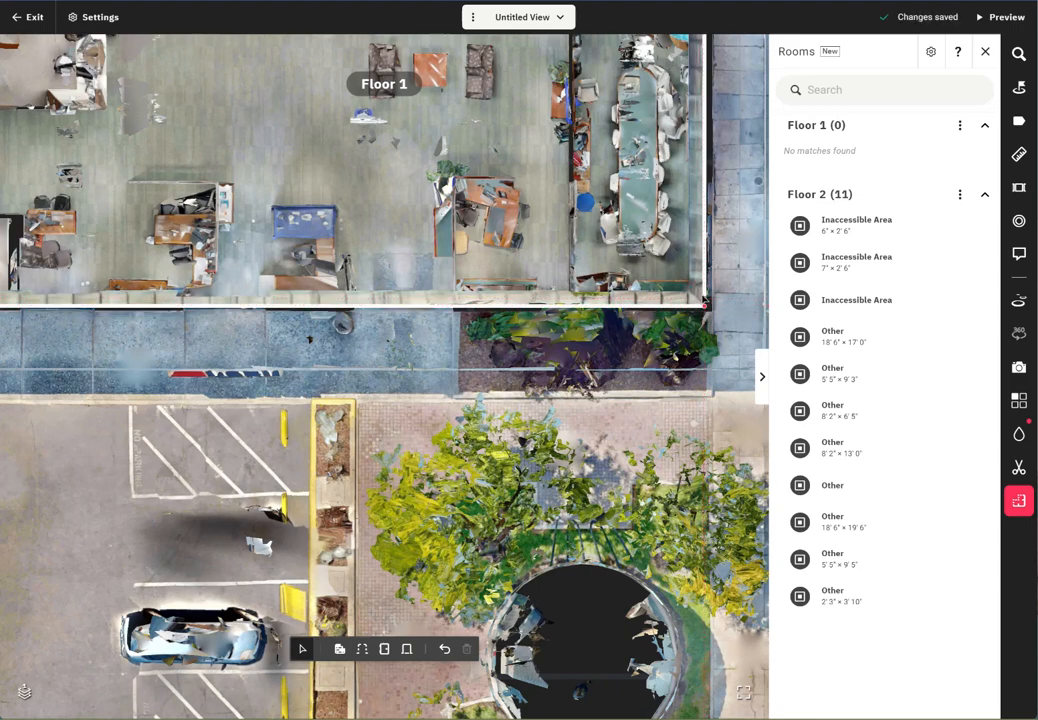
pyautogui.scroll(8, 706, 310)
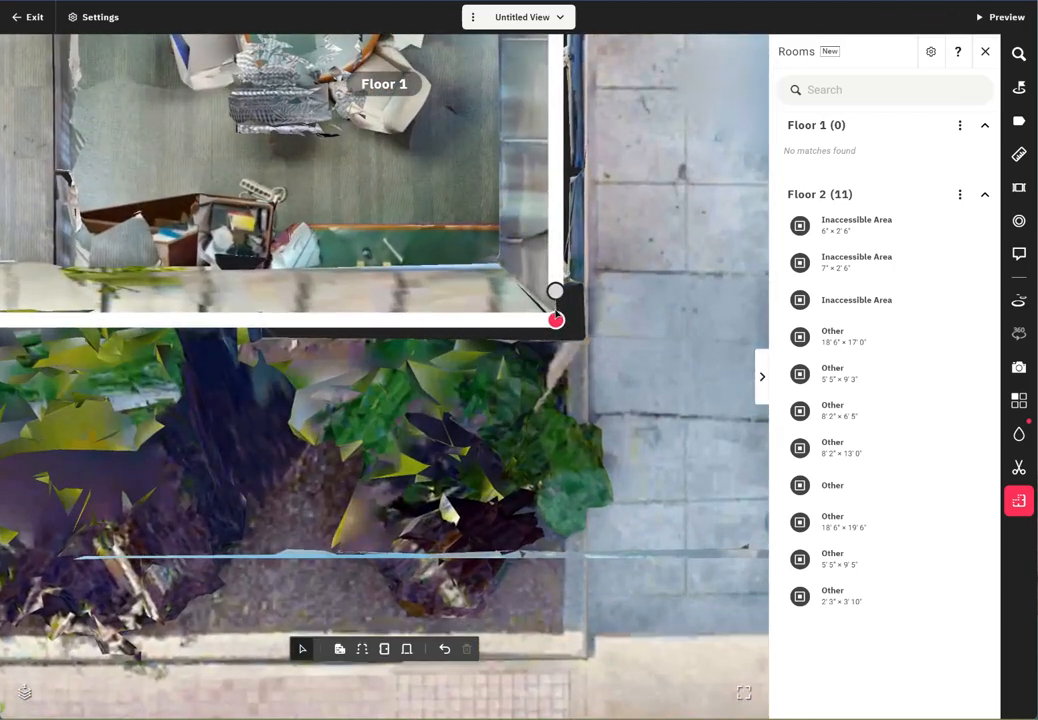
pyautogui.click(556, 319)
# - Delete the 22' 4" upper section of the street-side exterior wall and extend the lower section up to the building's upper corner
pyautogui.scroll(-3, 604, 330)
pyautogui.scroll(-2, 604, 330)
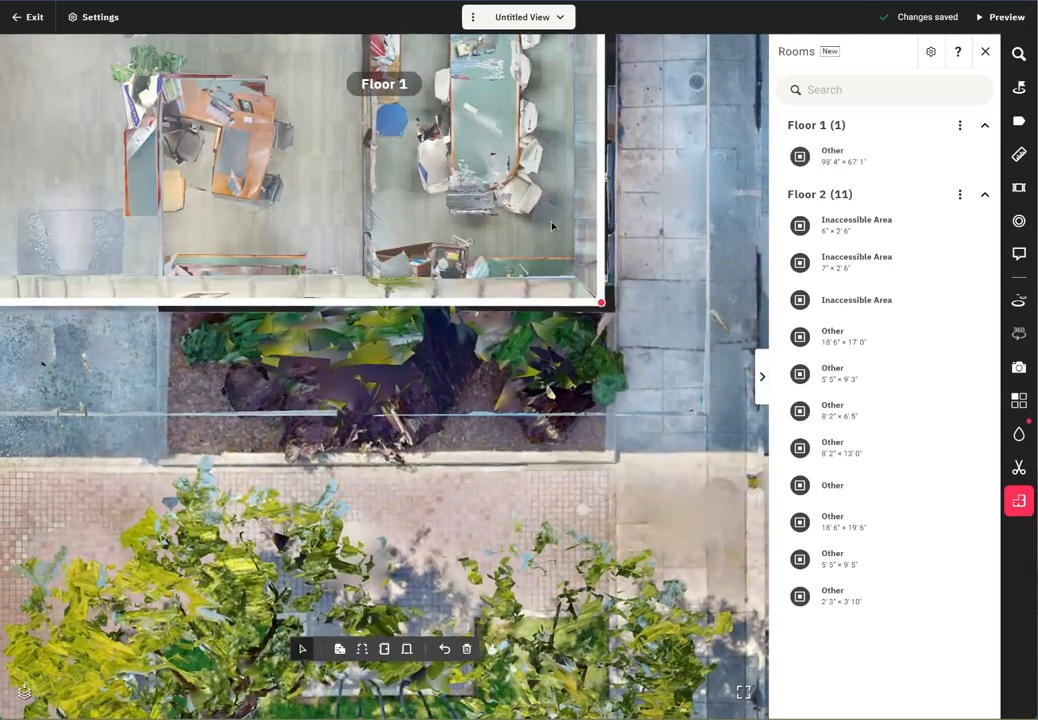
pyautogui.moveTo(551, 227); pyautogui.dragTo(363, 596)
pyautogui.moveTo(276, 208); pyautogui.dragTo(280, 497)
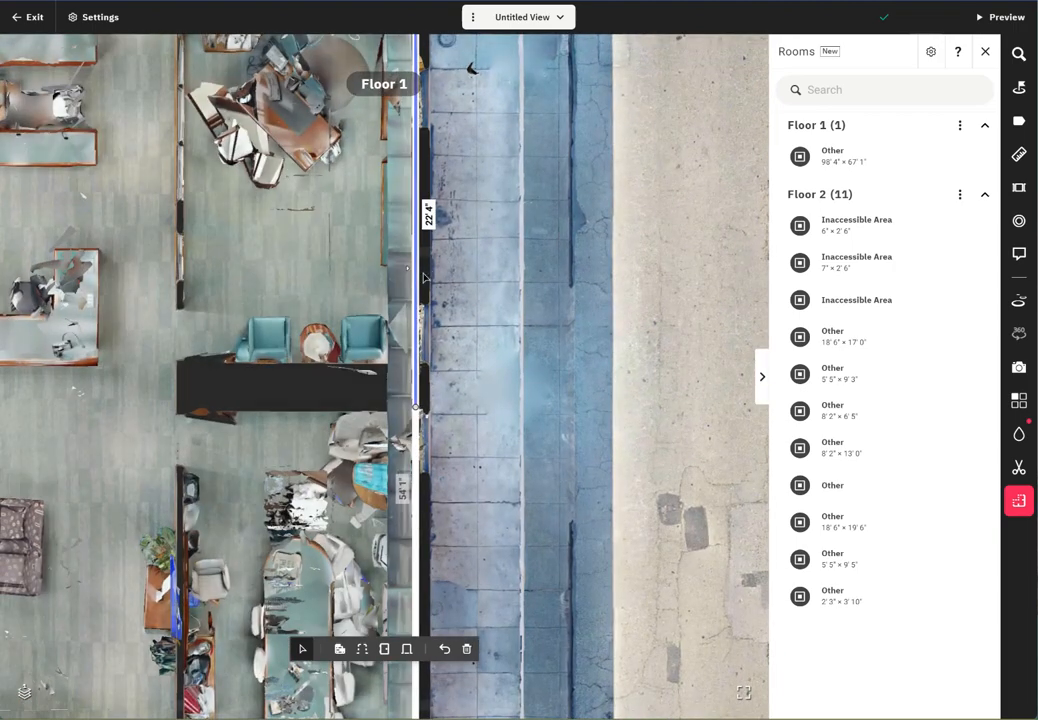
pyautogui.press('Delete')
pyautogui.scroll(-2, 400, 284)
pyautogui.moveTo(371, 262); pyautogui.dragTo(308, 518)
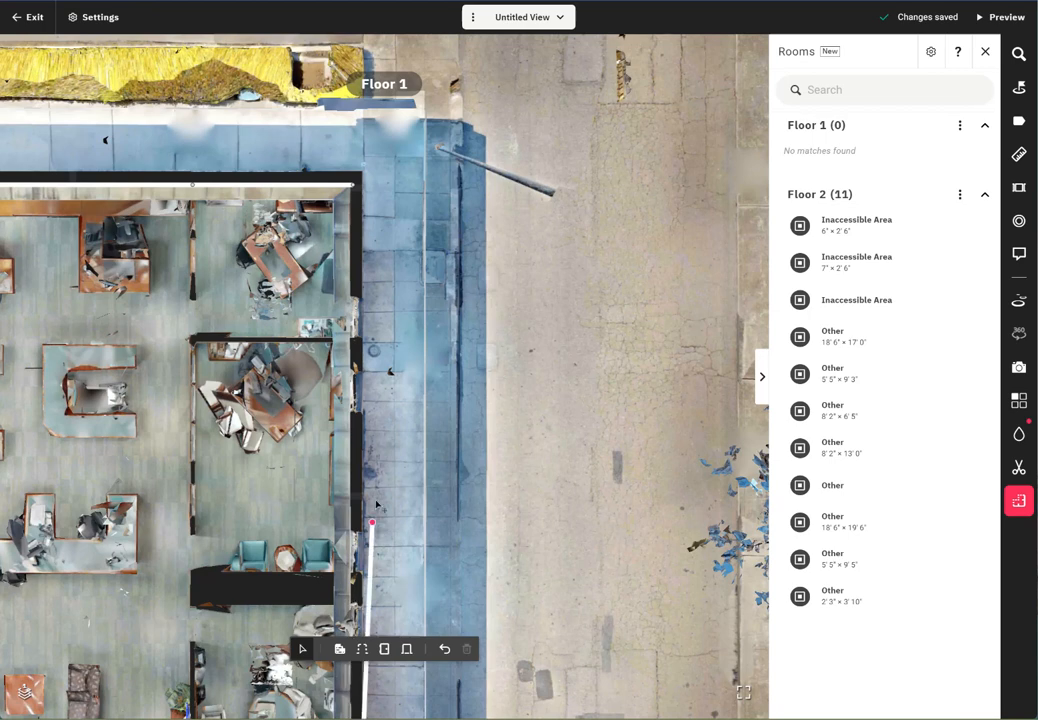
pyautogui.click(353, 185)
# - Delete the 28' 2" upper exterior wall section at the entrance and the adjoining section toward the staircase
pyautogui.moveTo(278, 262); pyautogui.dragTo(612, 322)
pyautogui.moveTo(221, 310); pyautogui.dragTo(549, 321)
pyautogui.click(372, 255)
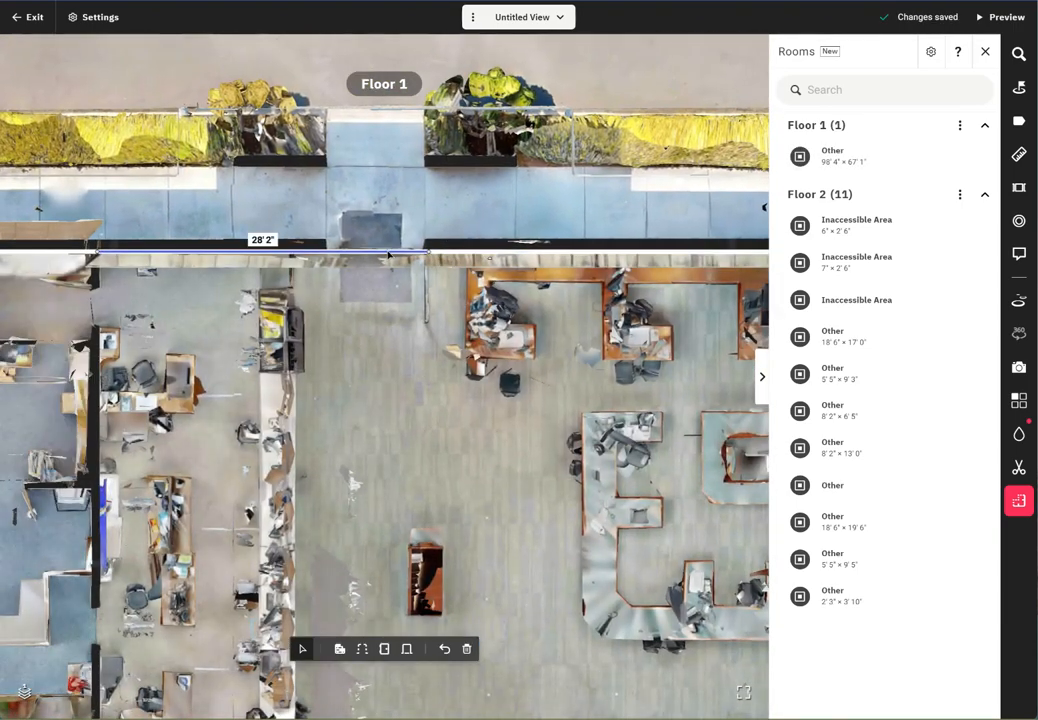
pyautogui.press('Delete')
pyautogui.moveTo(188, 309); pyautogui.dragTo(446, 329)
pyautogui.click(308, 276)
pyautogui.press('Delete')
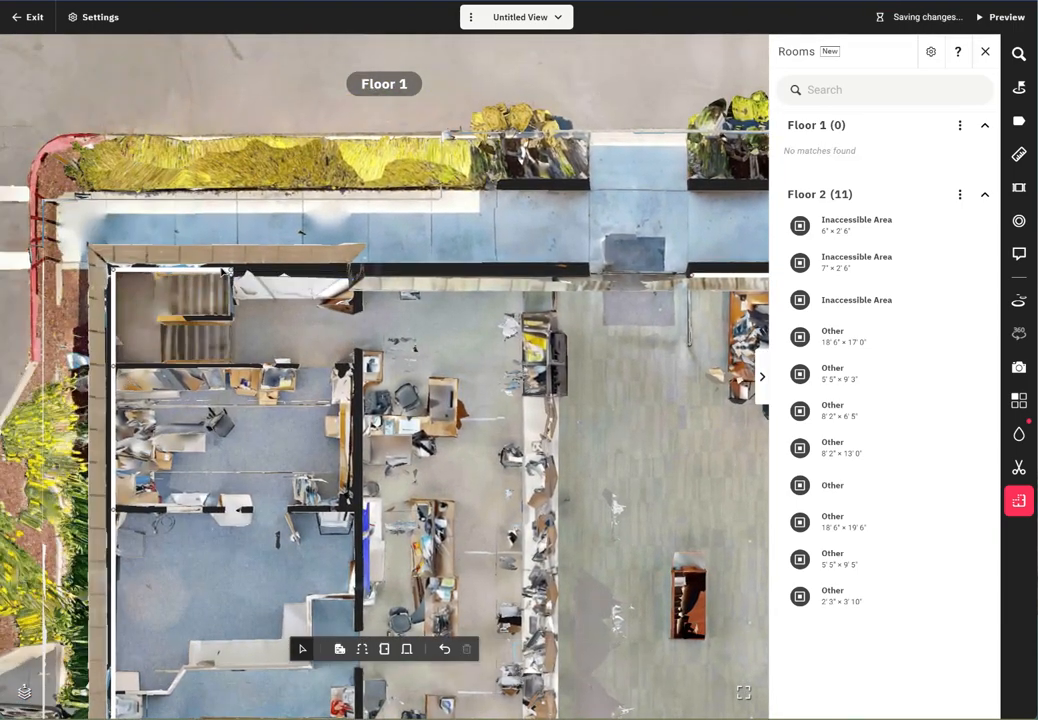
# - Delete the upper exterior wall section along the staircase and the short stub left at its end
pyautogui.click(190, 270)
pyautogui.press('Delete')
pyautogui.scroll(10, 208, 262)
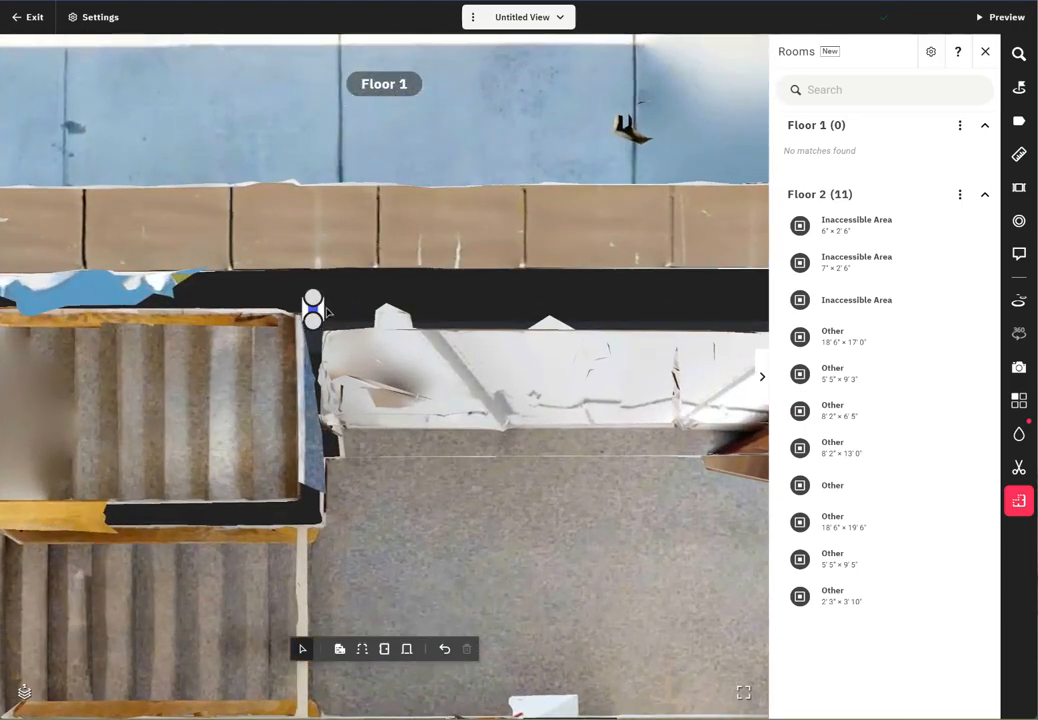
pyautogui.click(319, 303)
pyautogui.click(328, 316)
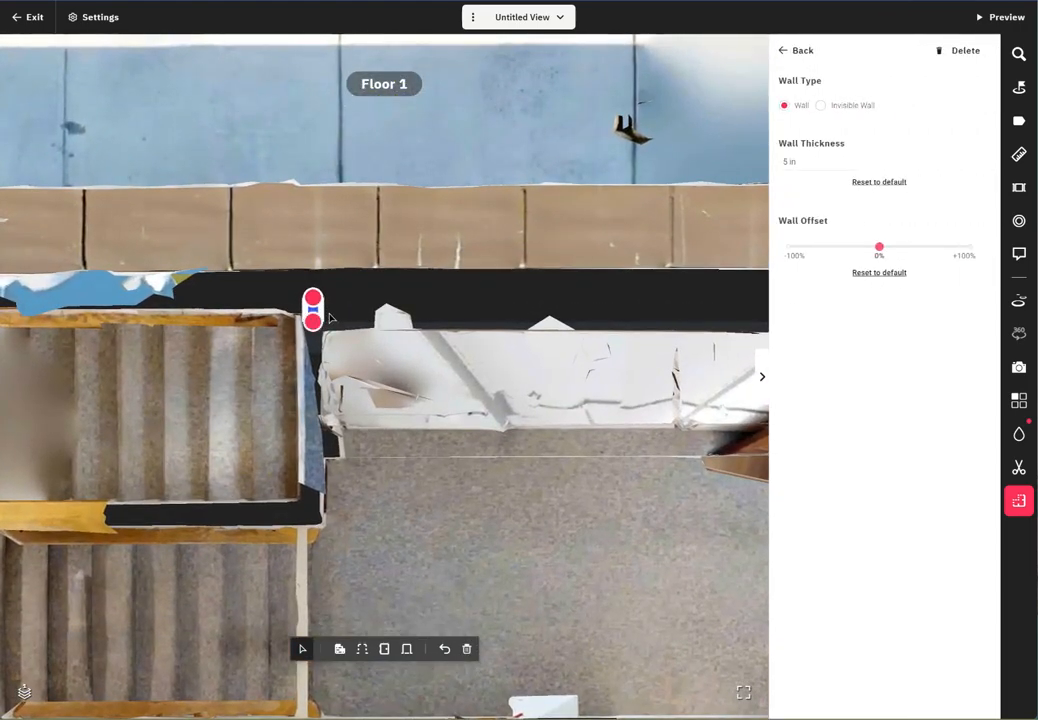
pyautogui.press('Delete')
pyautogui.scroll(-5, 362, 438)
pyautogui.scroll(-3, 362, 438)
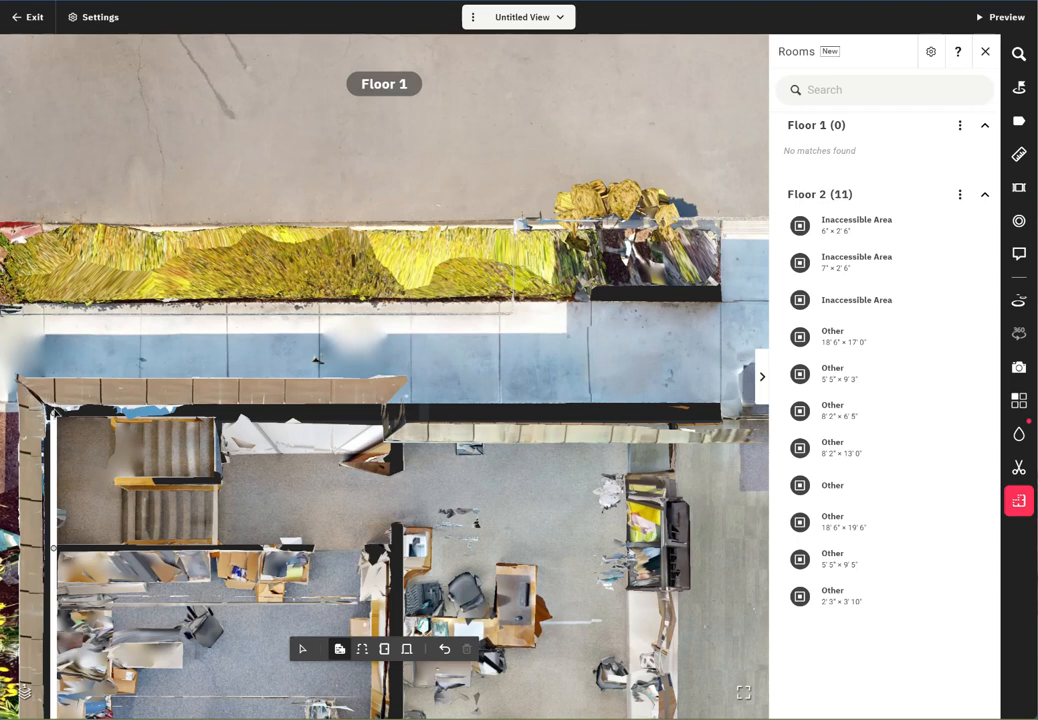
pyautogui.click(53, 413)
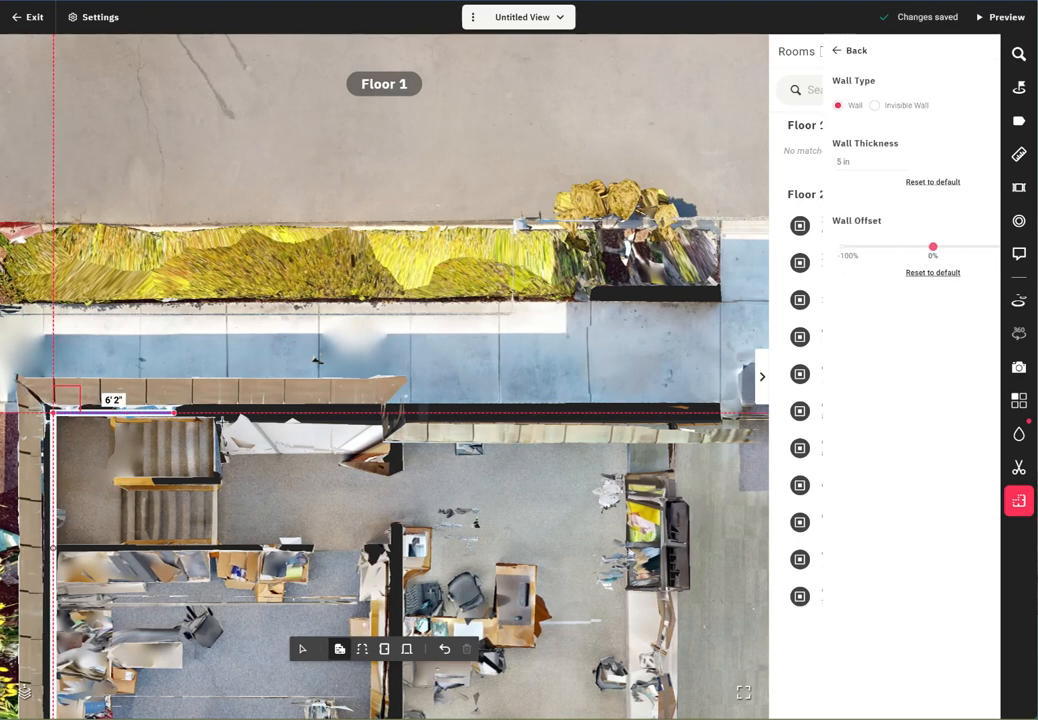
pyautogui.click(241, 413)
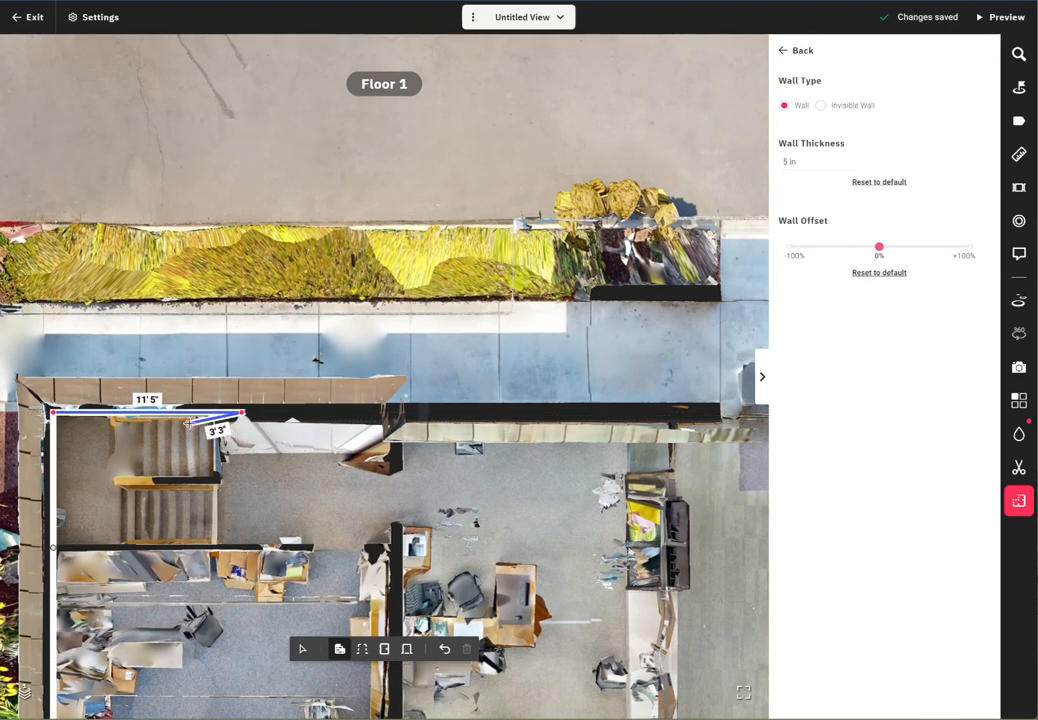
pyautogui.press('Escape')
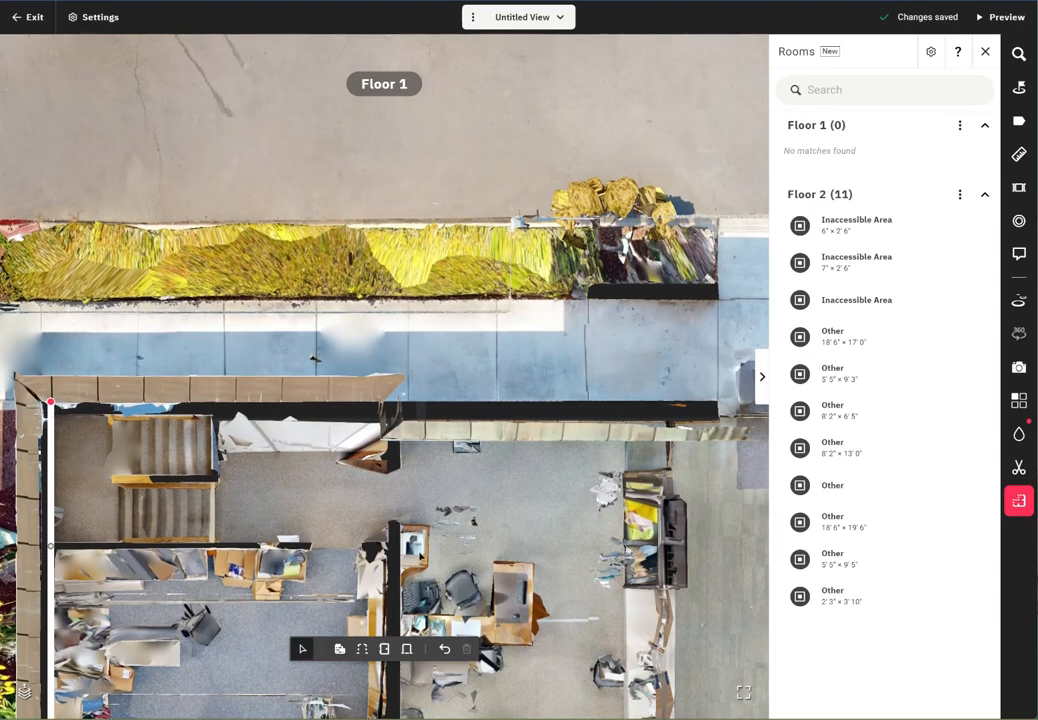
# - Draw a new upper exterior wall 51' 11" long from the staircase corner along the facade past the entrance
pyautogui.scroll(-3, 420, 556)
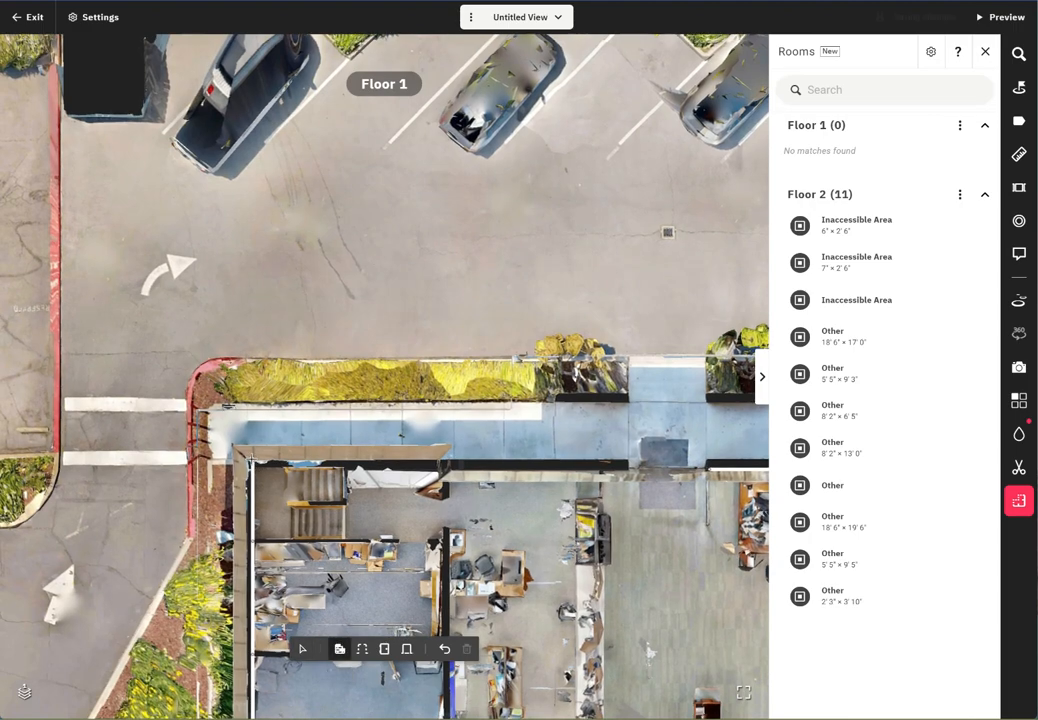
pyautogui.click(254, 465)
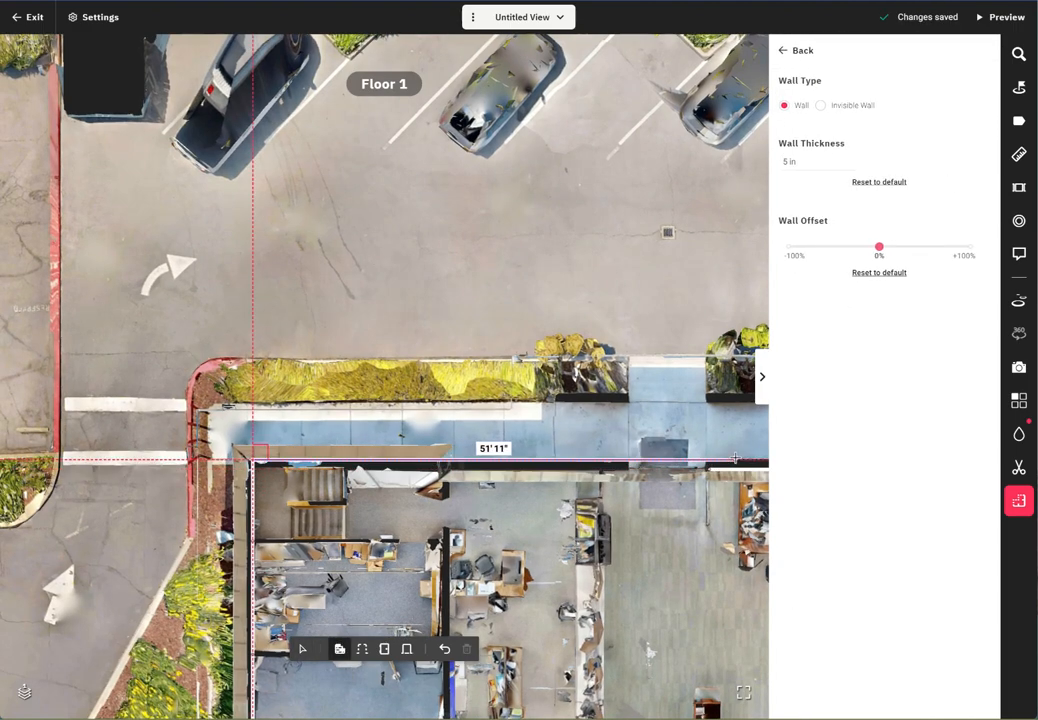
pyautogui.scroll(-2, 718, 456)
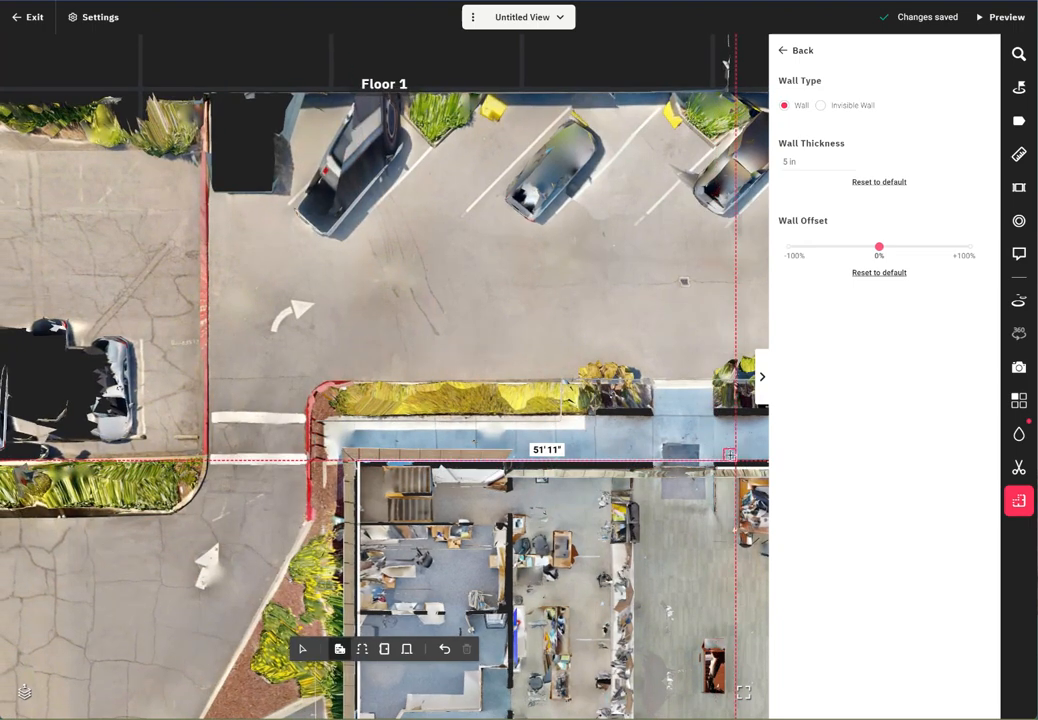
pyautogui.click(730, 459)
pyautogui.press('Escape')
# - Extend the new upper exterior wall to the street-side corner and join it to the end of the street-side wall
pyautogui.moveTo(731, 454); pyautogui.dragTo(203, 465)
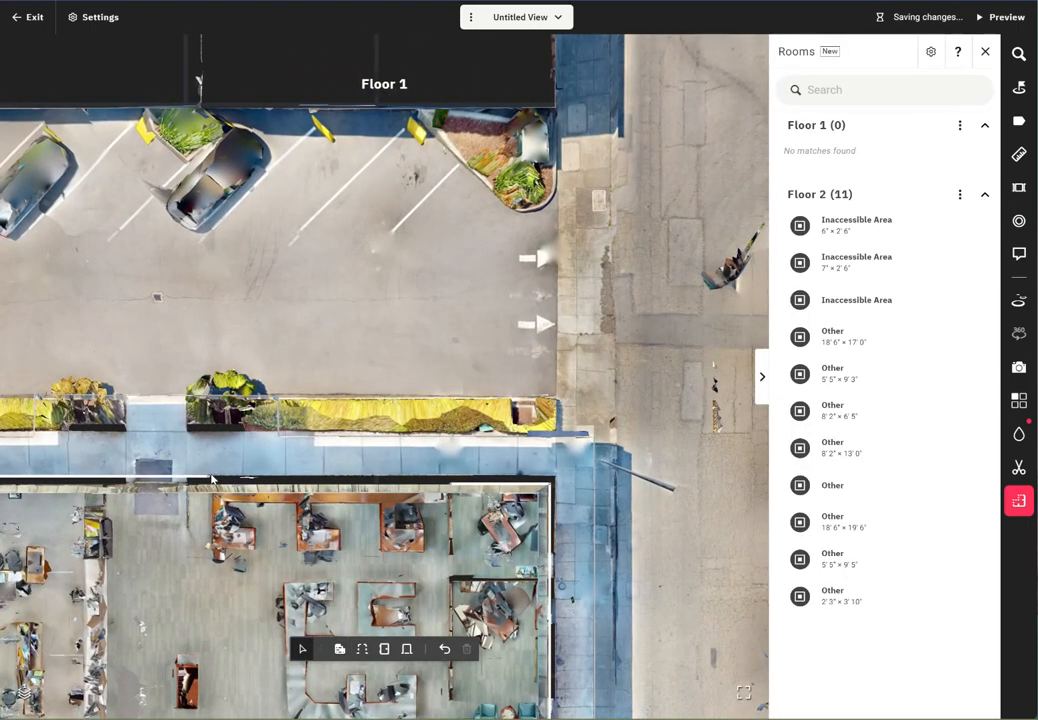
pyautogui.click(536, 490)
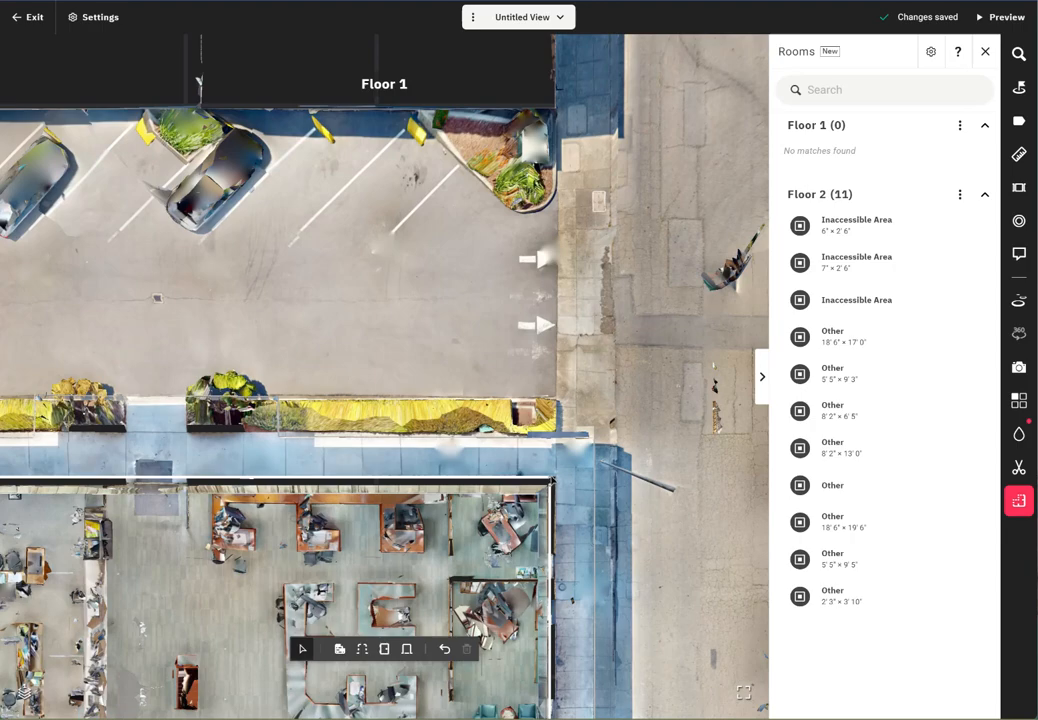
pyautogui.scroll(5, 552, 482)
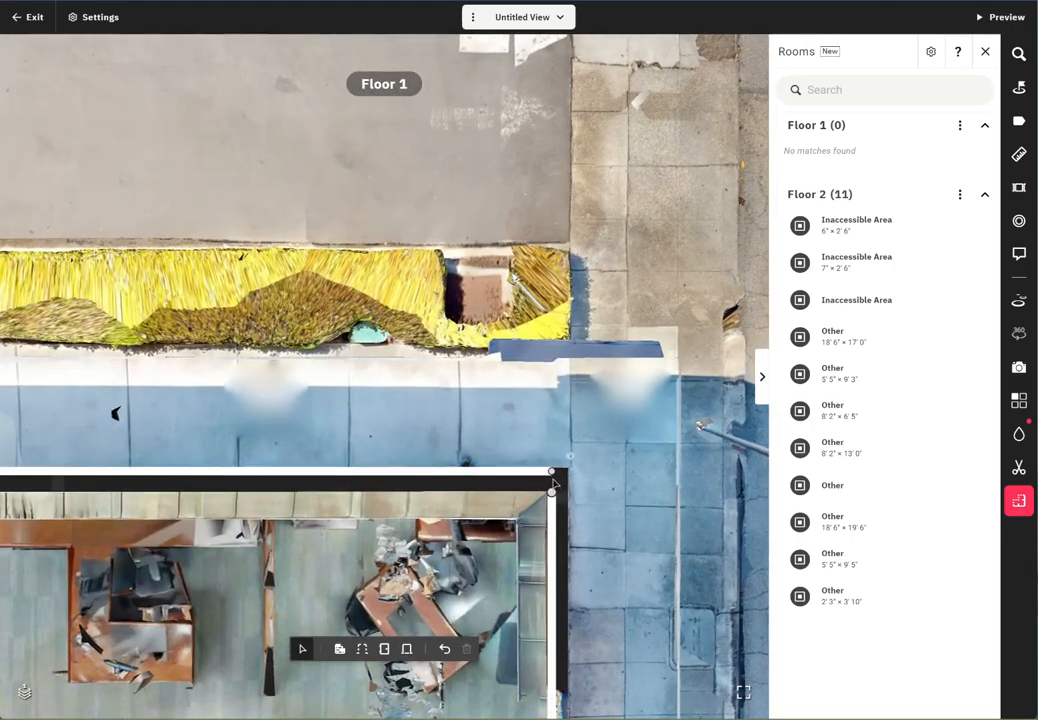
pyautogui.click(552, 471)
pyautogui.scroll(-8, 632, 218)
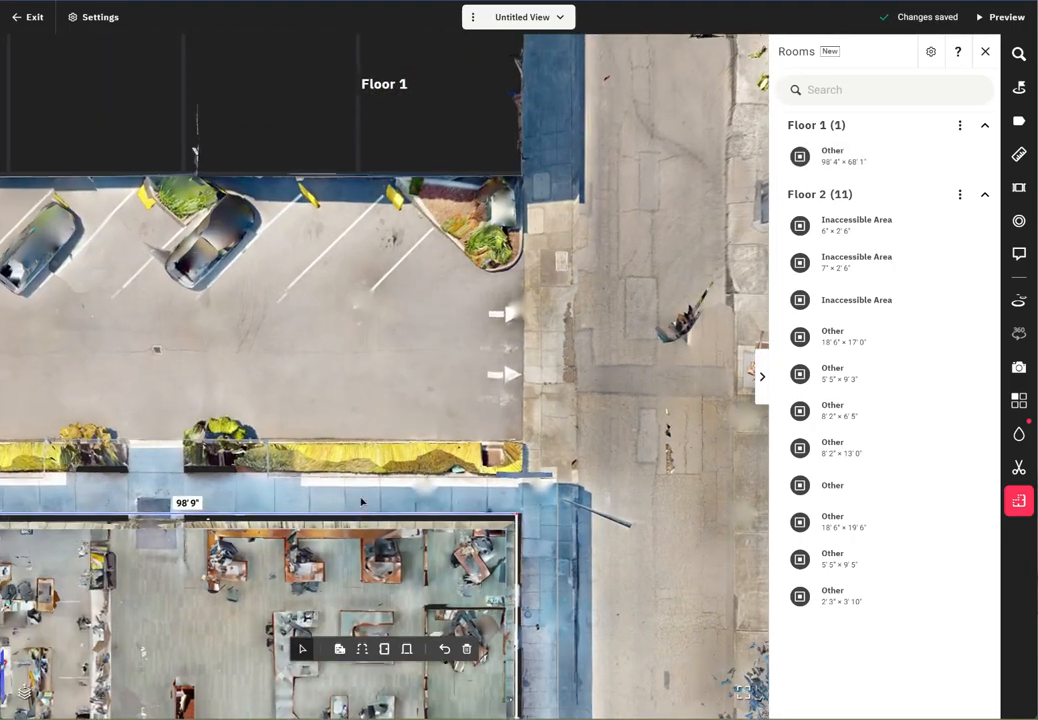
# - Remove the small jog in the parking-side exterior wall by the narrow supply room and extend the straight wall down to the notch wall
pyautogui.scroll(6, 431, 487)
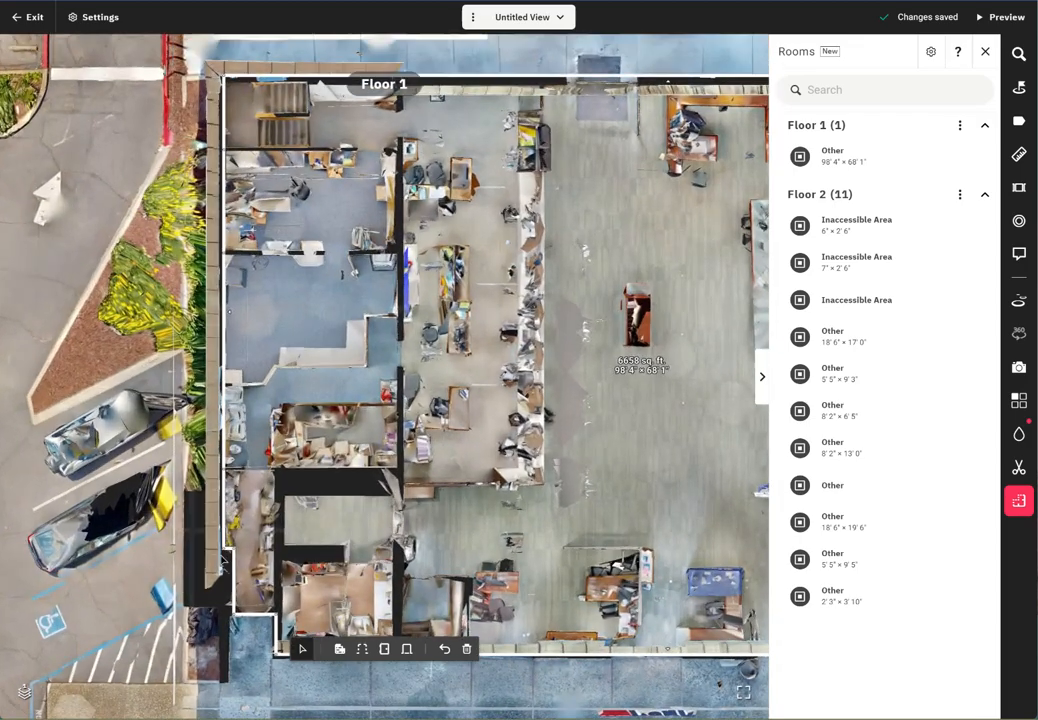
pyautogui.moveTo(431, 488); pyautogui.dragTo(472, 258)
pyautogui.scroll(6, 300, 400)
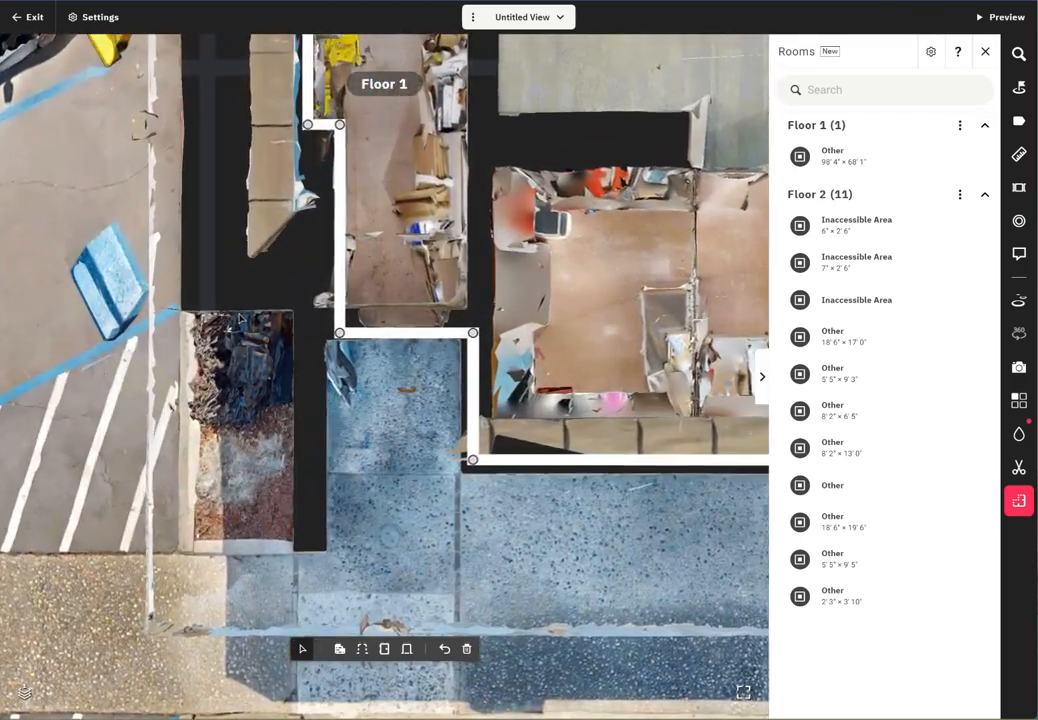
pyautogui.scroll(-1, 238, 314)
pyautogui.moveTo(209, 316); pyautogui.dragTo(200, 537)
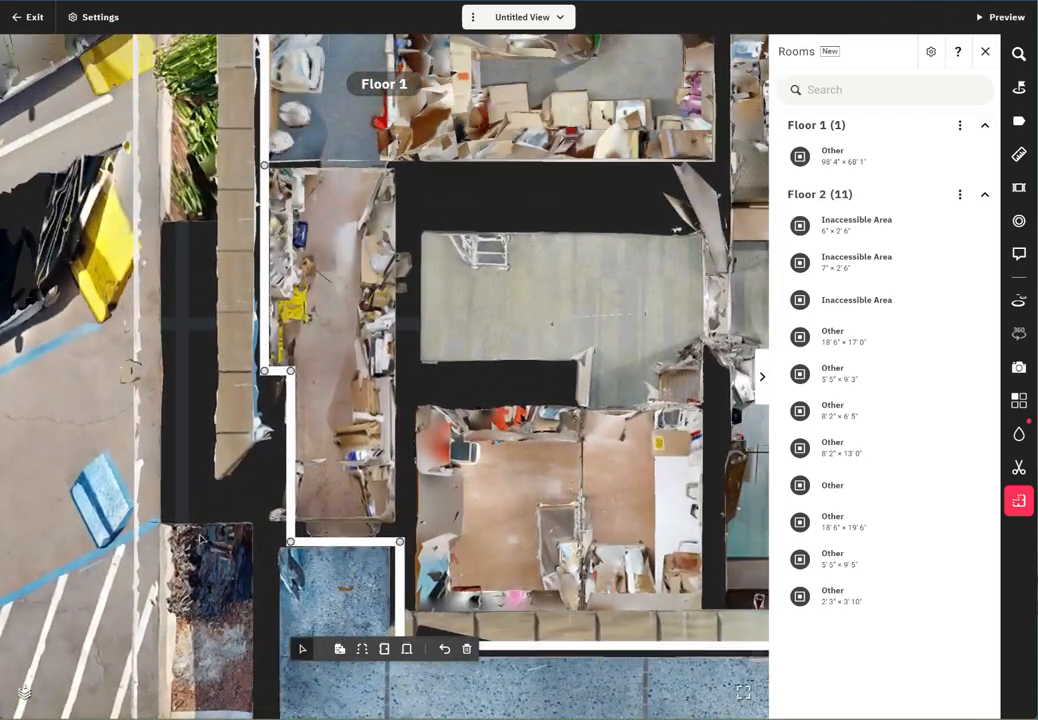
pyautogui.click(275, 376)
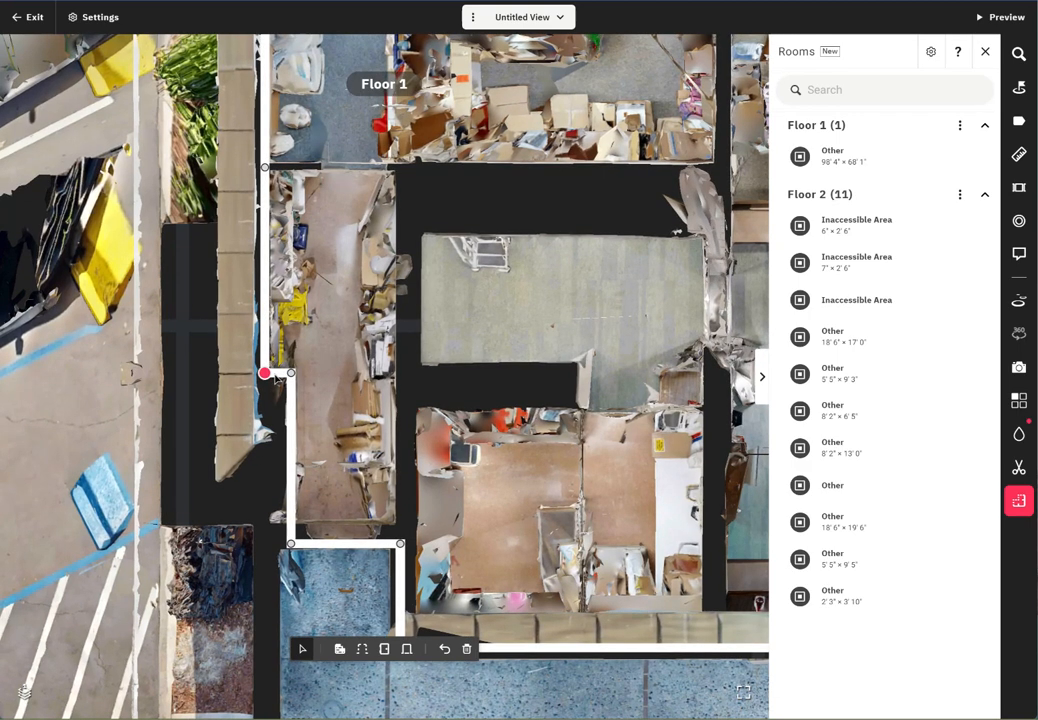
pyautogui.press('Delete')
pyautogui.click(290, 409)
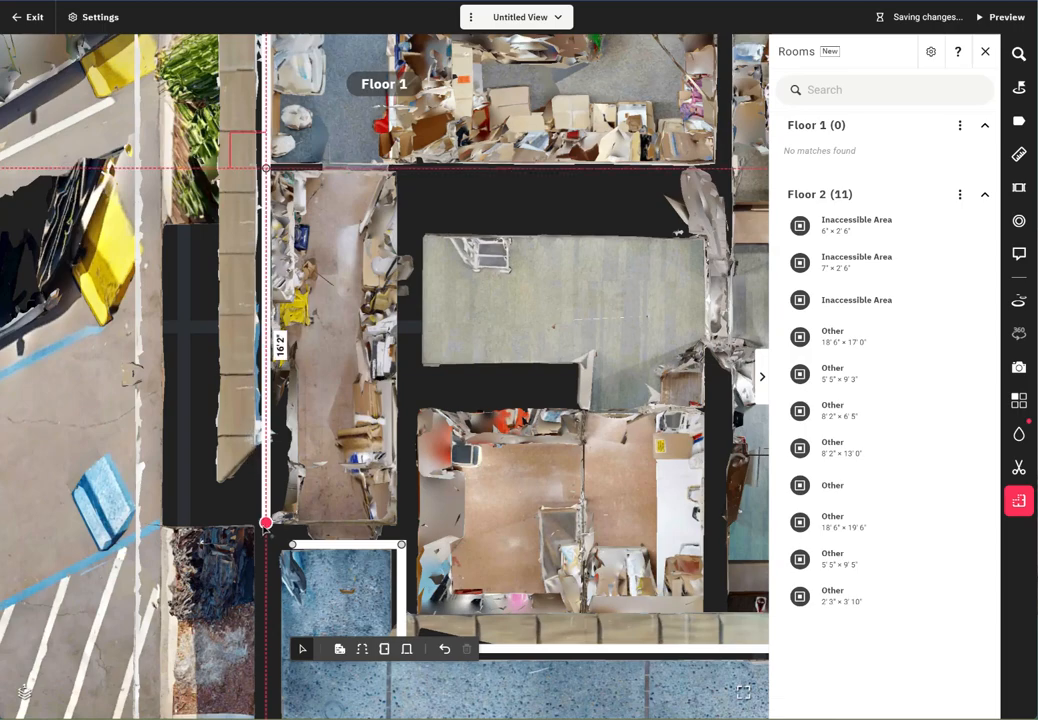
pyautogui.moveTo(266, 522)
pyautogui.mouseDown()
pyautogui.moveTo(261, 546)
pyautogui.moveTo(272, 546)
pyautogui.mouseUp()
pyautogui.scroll(-6, 303, 475)
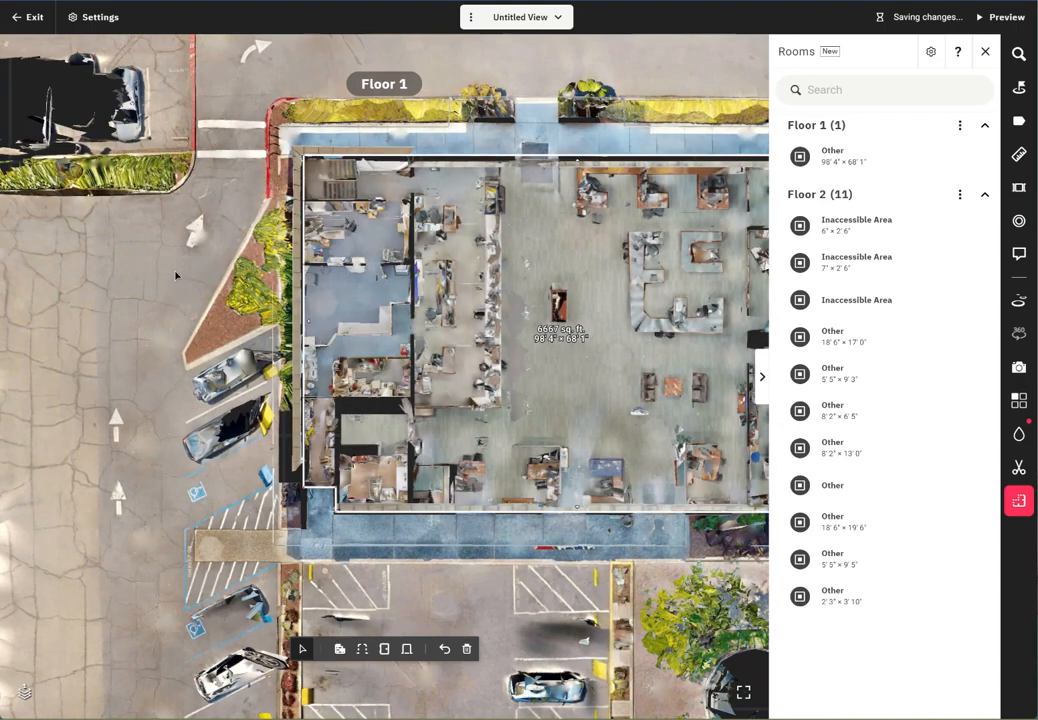
pyautogui.moveTo(626, 387); pyautogui.dragTo(404, 399)
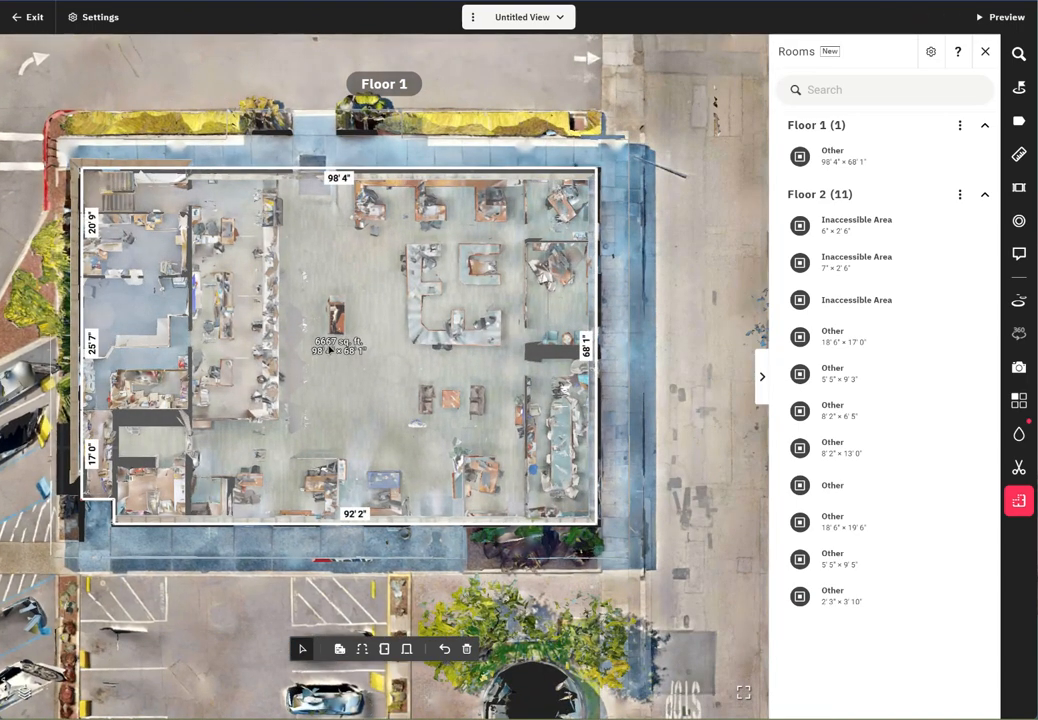
# - Switch to Floor 2 and delete the small detached 2' 3" × 3' 10" area with its stray walls beside the building
pyautogui.click(845, 228)
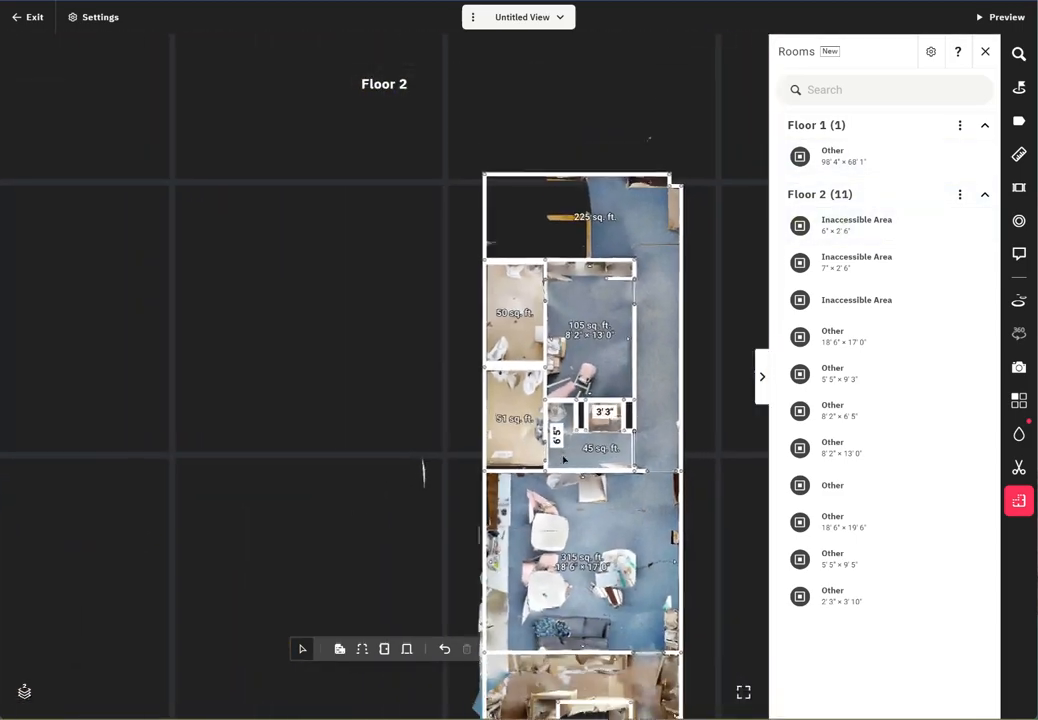
pyautogui.moveTo(616, 502); pyautogui.dragTo(229, 417)
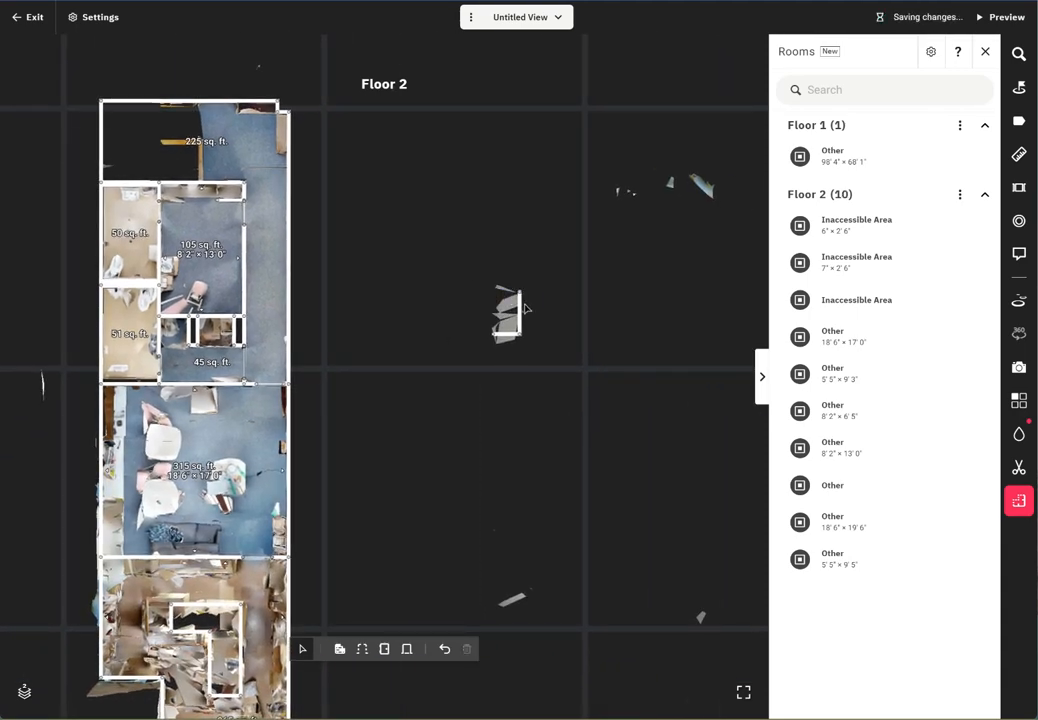
pyautogui.scroll(-5, 533, 473)
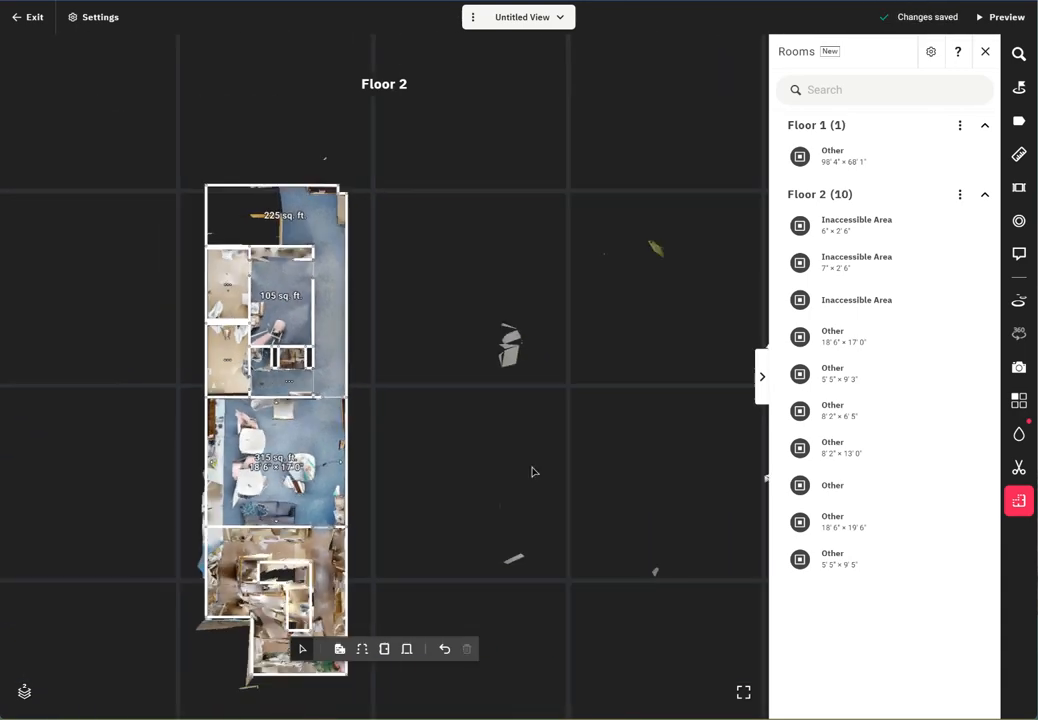
# - Check the surroundings of the Floor 2 building for further stray walls
pyautogui.moveTo(536, 480); pyautogui.dragTo(370, 204)
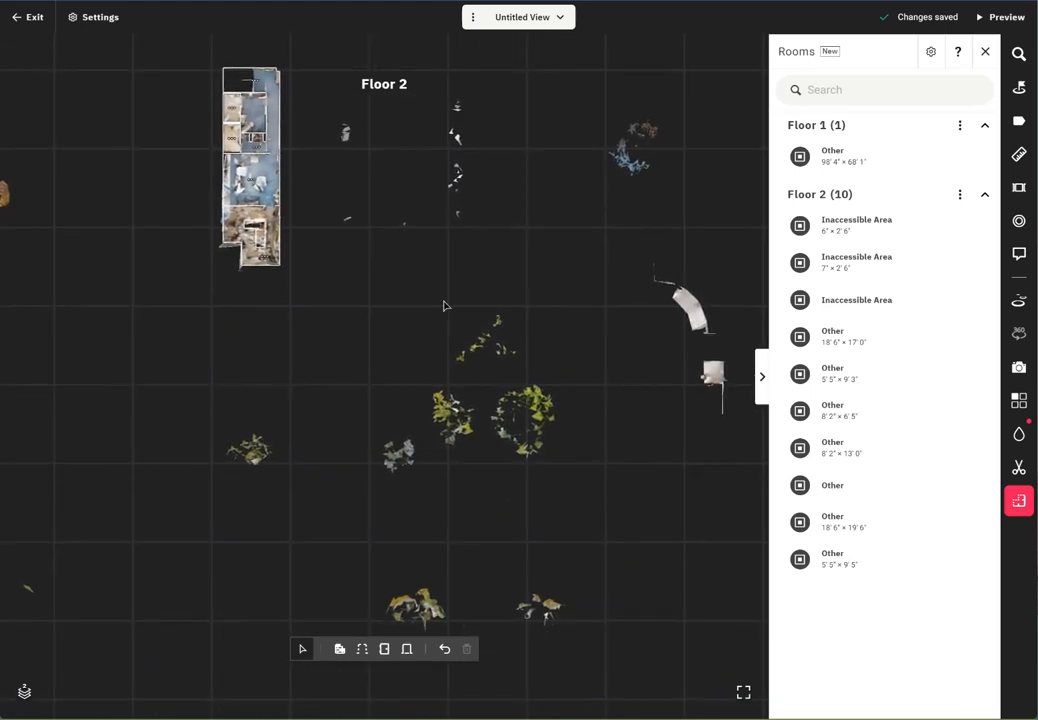
pyautogui.moveTo(692, 392); pyautogui.dragTo(389, 413)
pyautogui.scroll(3, 389, 413)
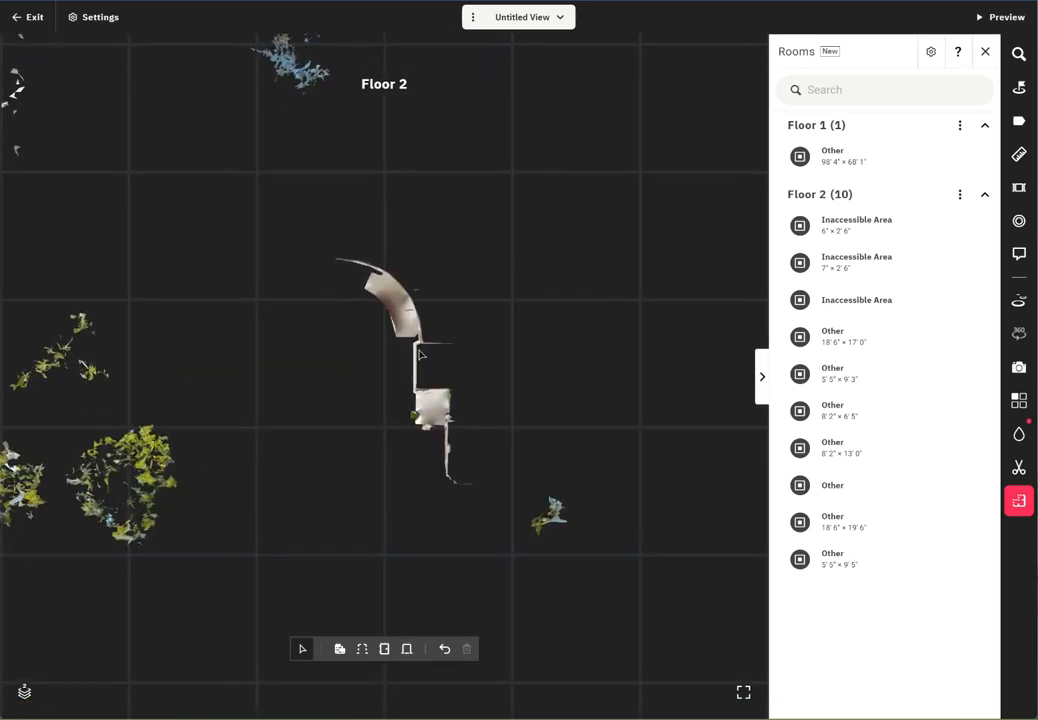
pyautogui.scroll(-4, 311, 427)
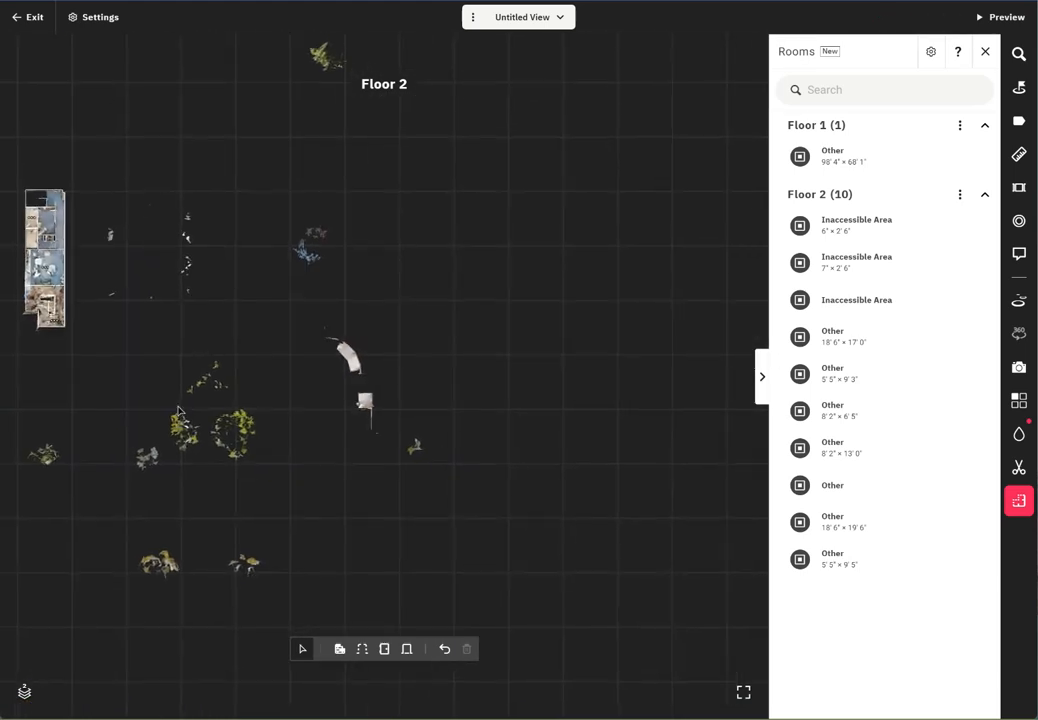
pyautogui.moveTo(176, 410); pyautogui.dragTo(500, 505)
pyautogui.scroll(6, 392, 350)
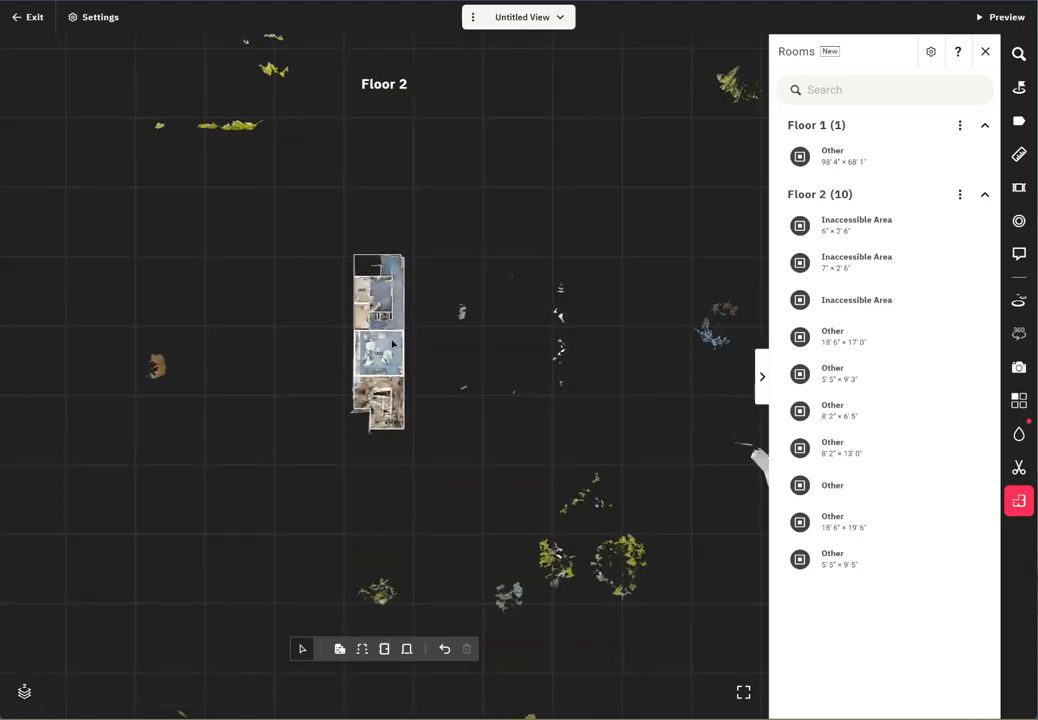
# - Delete the wall sections separating the small rooms from the sofa room, and the wall between the two beige restrooms
pyautogui.click(368, 257)
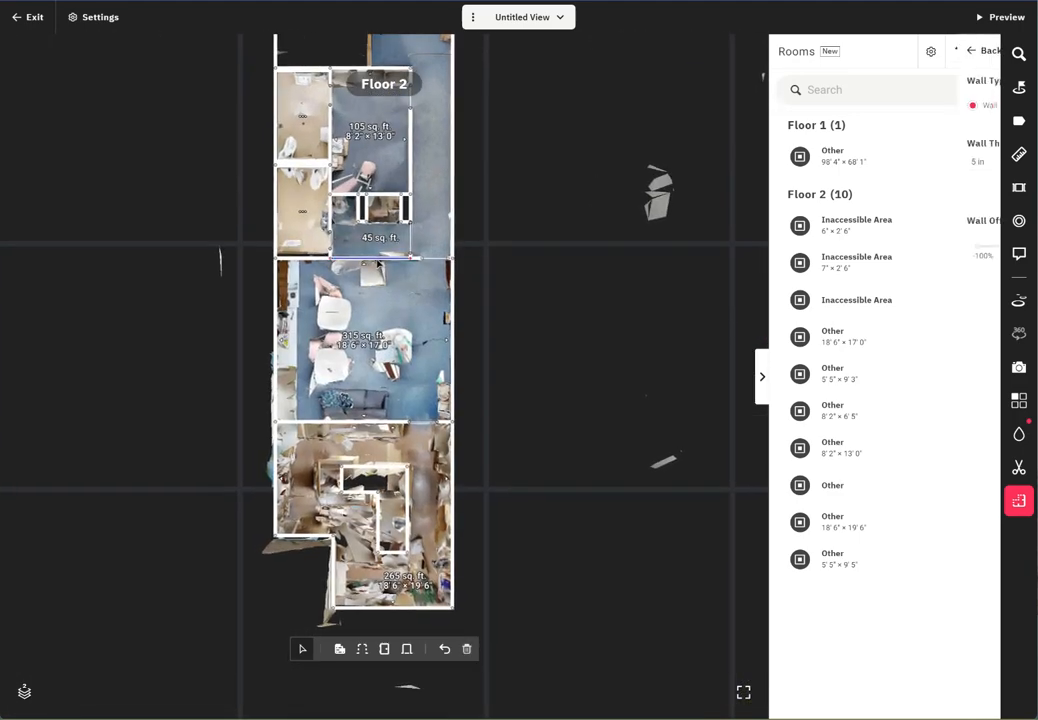
pyautogui.press('Delete')
pyautogui.click(326, 257)
pyautogui.press('Delete')
pyautogui.click(315, 172)
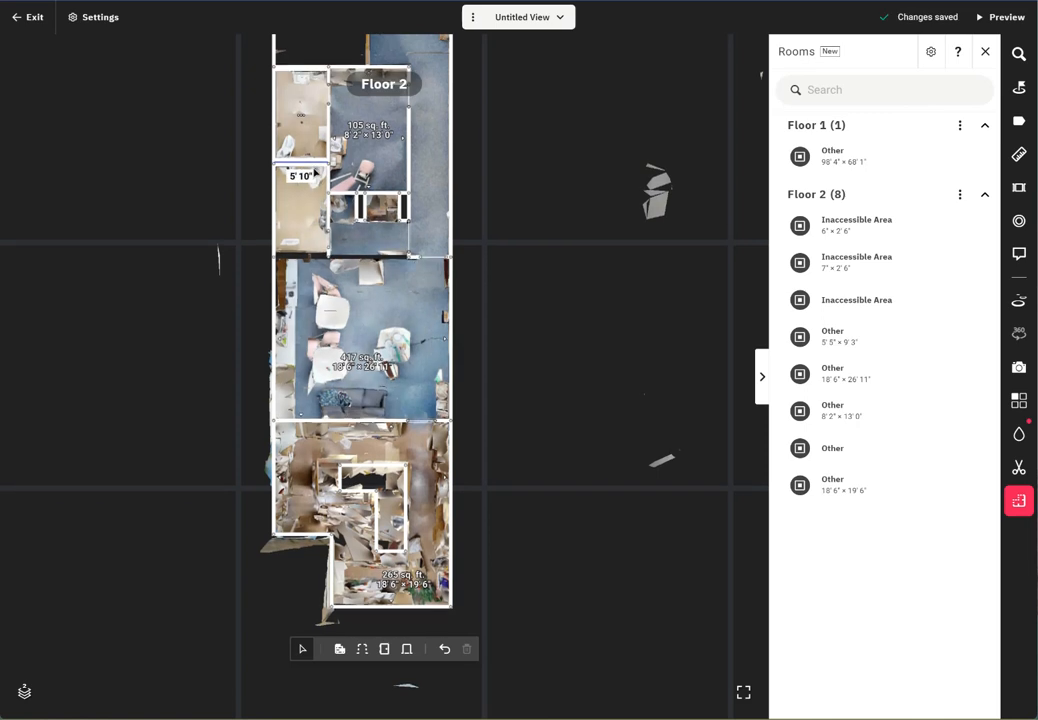
pyautogui.press('Delete')
# - Delete the corridor-side wall of the room with the pink chair and the walls between it and the closets
pyautogui.click(409, 105)
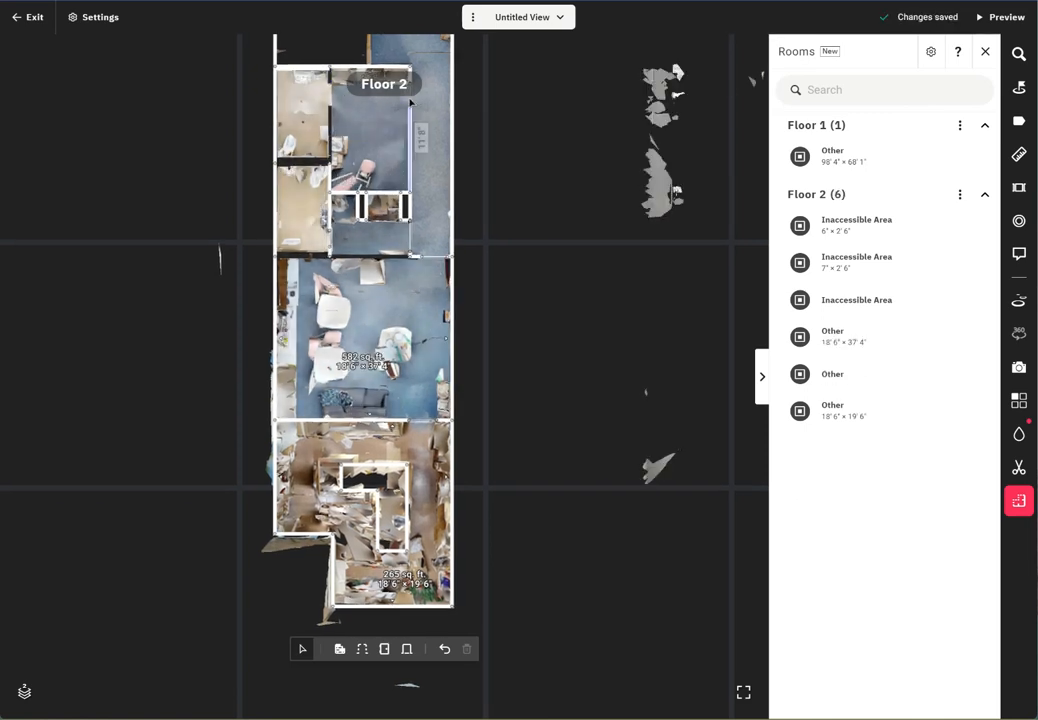
pyautogui.press('Delete')
pyautogui.click(382, 193)
pyautogui.press('Delete')
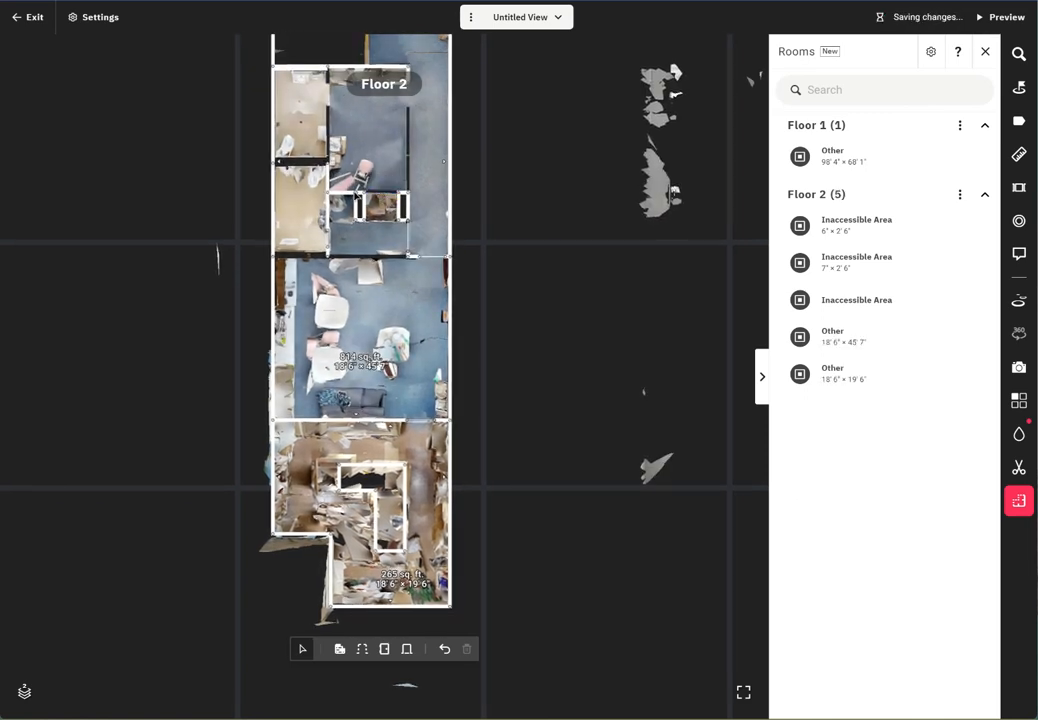
pyautogui.press('Delete')
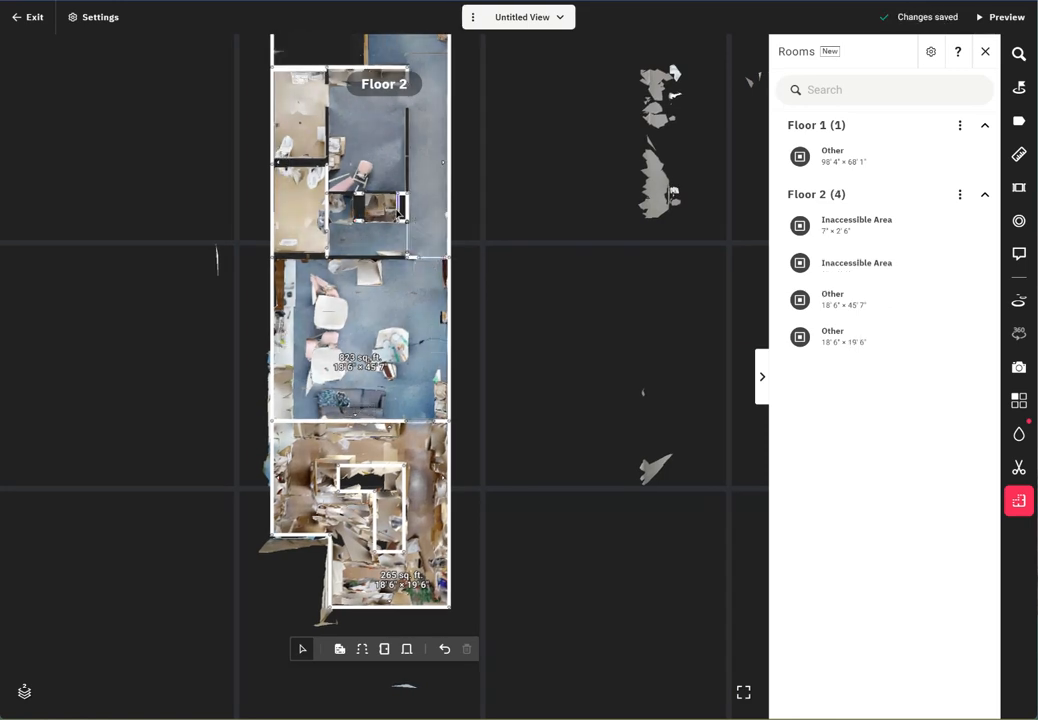
# - Delete the corridor-side closet's inner wall, the short wall below the closets and the divider crossing the corridor
pyautogui.click(398, 214)
pyautogui.press('Delete')
pyautogui.click(408, 241)
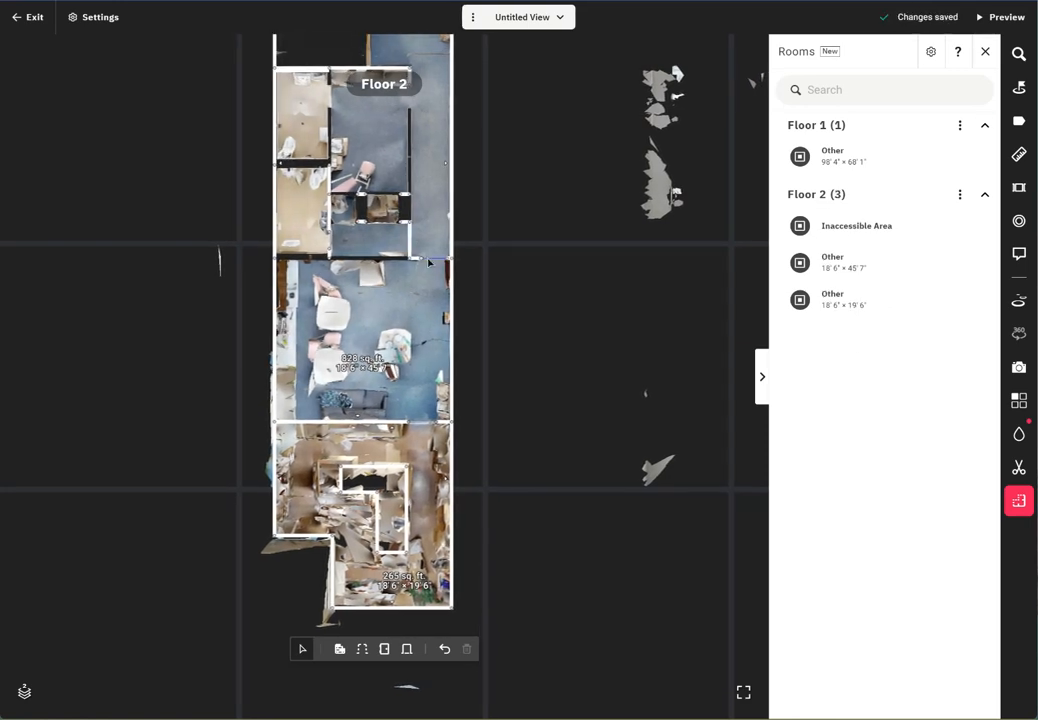
pyautogui.click(428, 259)
pyautogui.press('Delete')
pyautogui.click(343, 228)
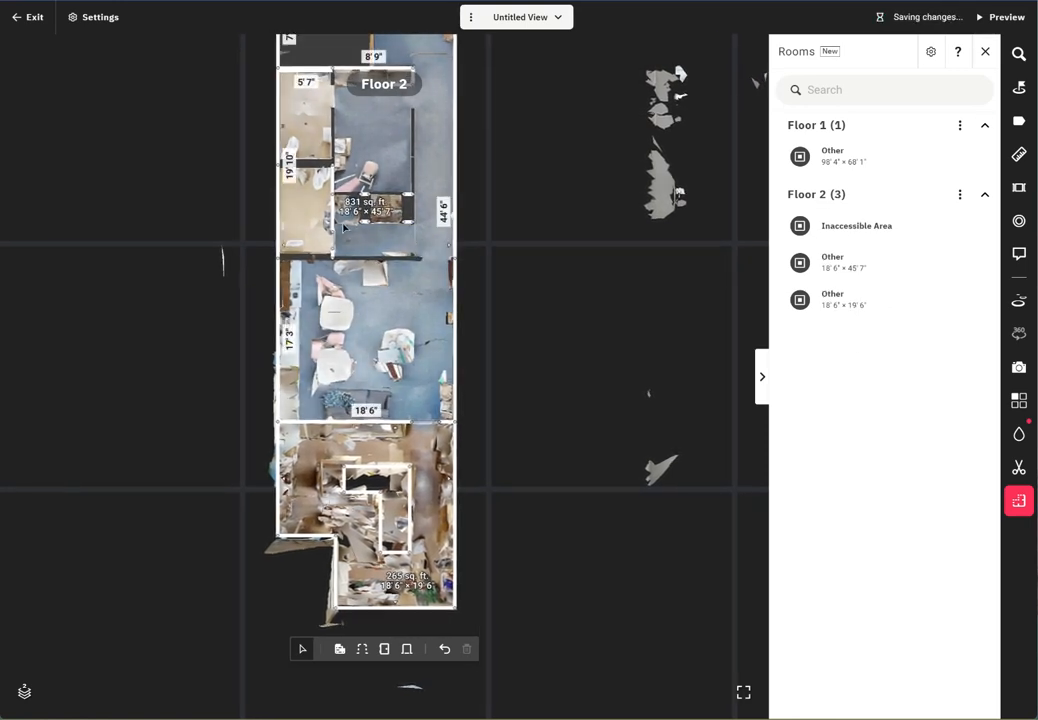
pyautogui.scroll(5, 338, 220)
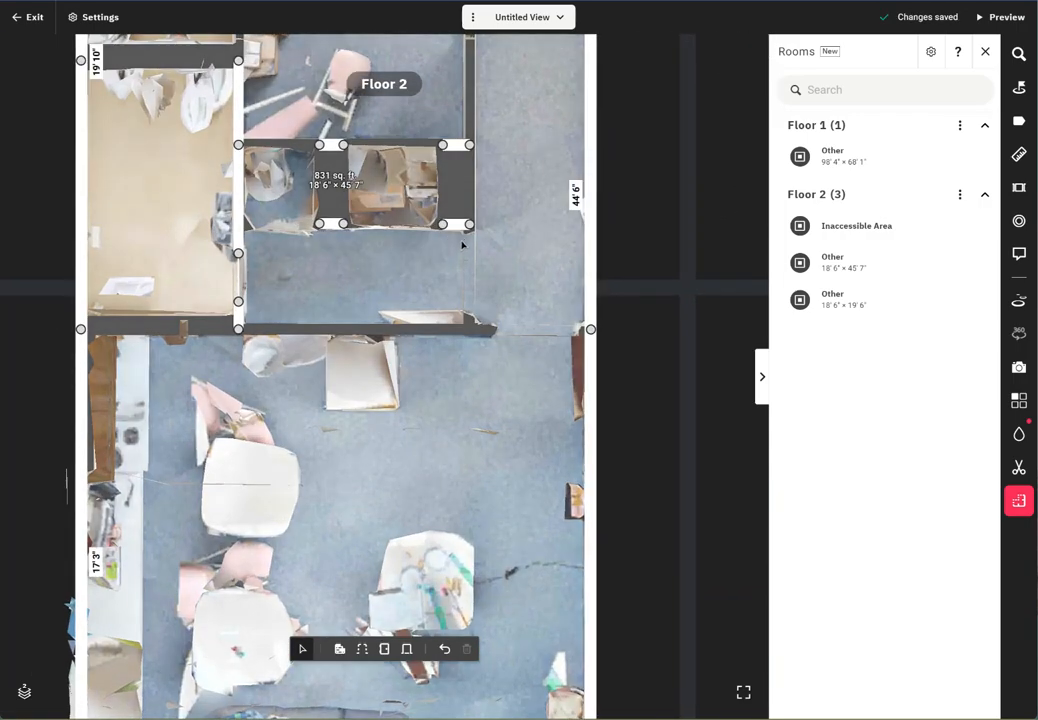
# - Delete the four short wall stubs left at the upper and lower ends of the closet walls
pyautogui.click(457, 225)
pyautogui.press('Delete')
pyautogui.click(456, 146)
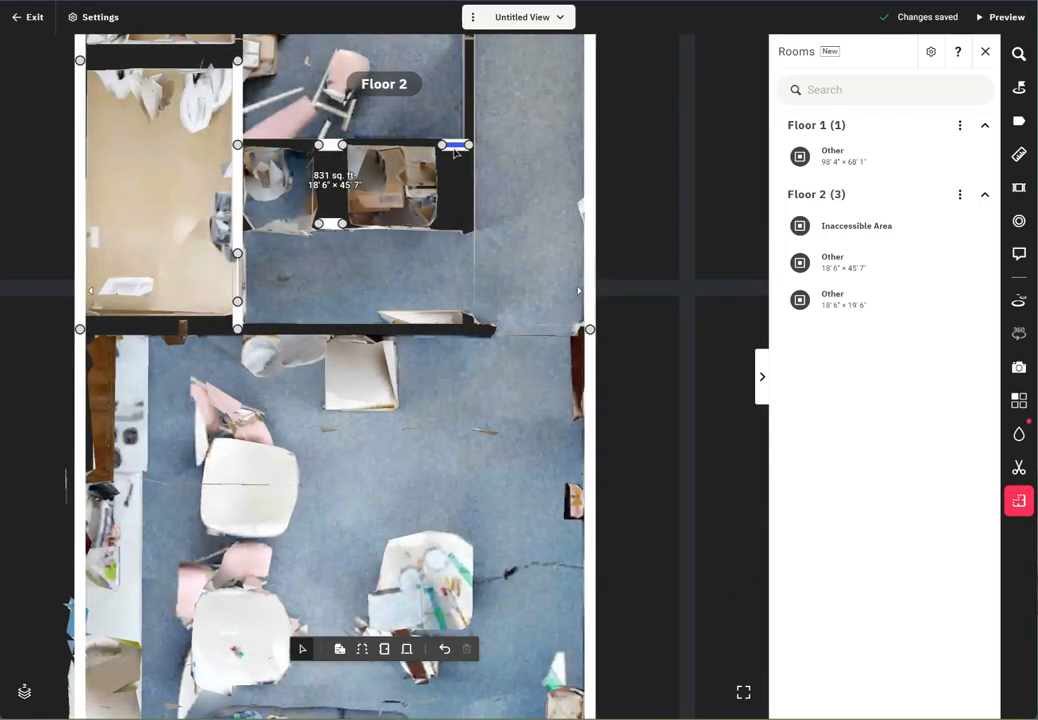
pyautogui.press('Delete')
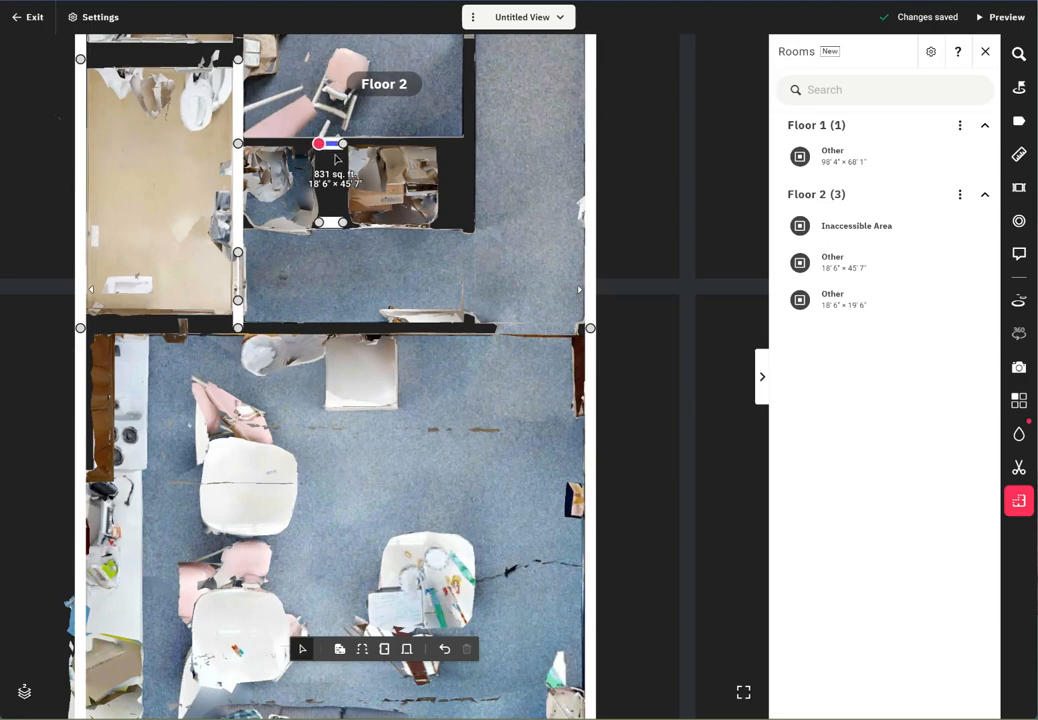
pyautogui.press('Delete')
pyautogui.click(332, 223)
pyautogui.press('Delete')
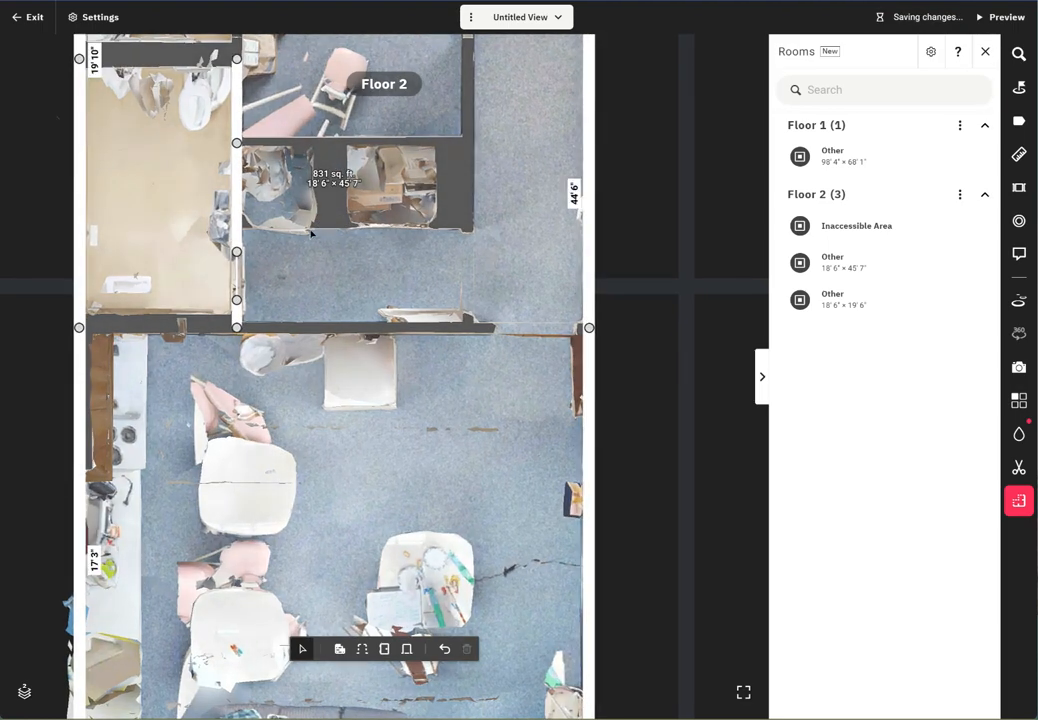
# - Delete the remaining wall segments between the two restrooms and the adjoining middle rooms
pyautogui.click(239, 274)
pyautogui.press('Delete')
pyautogui.click(237, 234)
pyautogui.press('Delete')
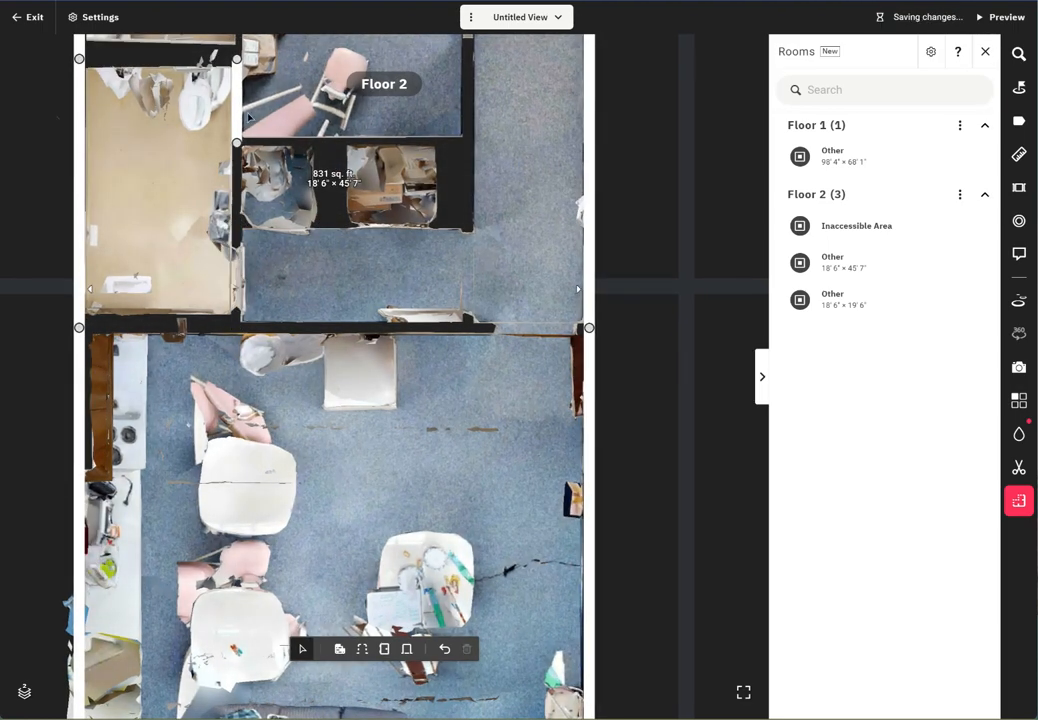
pyautogui.click(238, 111)
pyautogui.press('Delete')
# - Delete the wall between the sofa room and the storage room together with the remaining outer walls of Floor 2
pyautogui.scroll(-3, 328, 334)
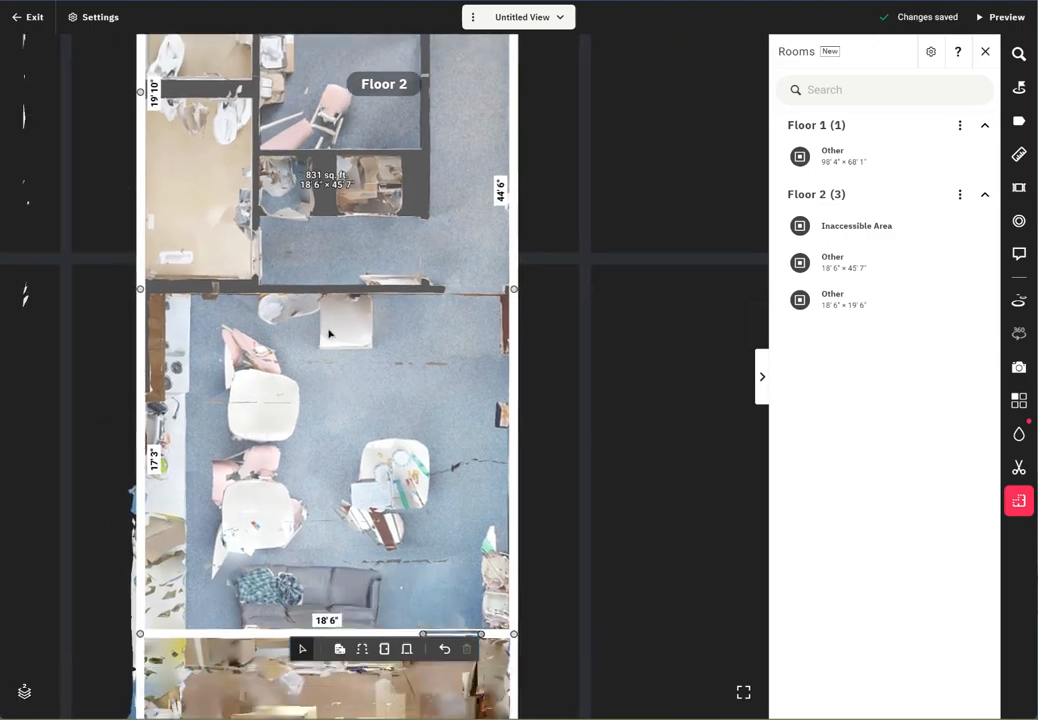
pyautogui.scroll(-5, 328, 334)
pyautogui.click(438, 434)
pyautogui.press('Delete')
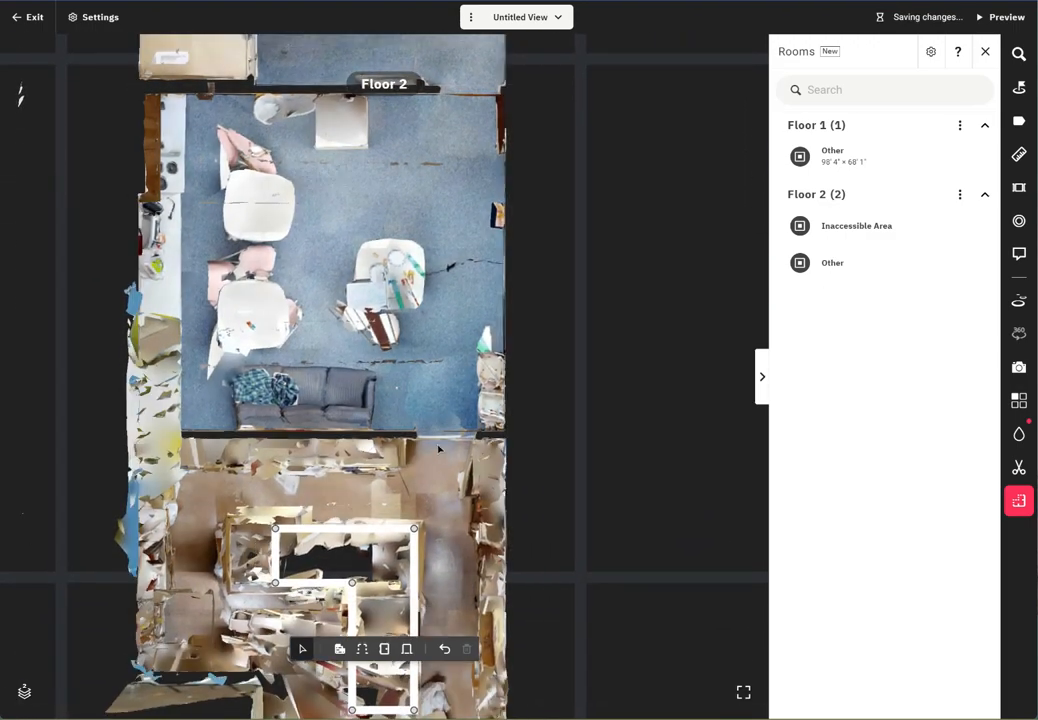
pyautogui.press('Delete')
# - Delete all the segments of the L-shaped wall outline inside the storage room
pyautogui.scroll(-4, 293, 370)
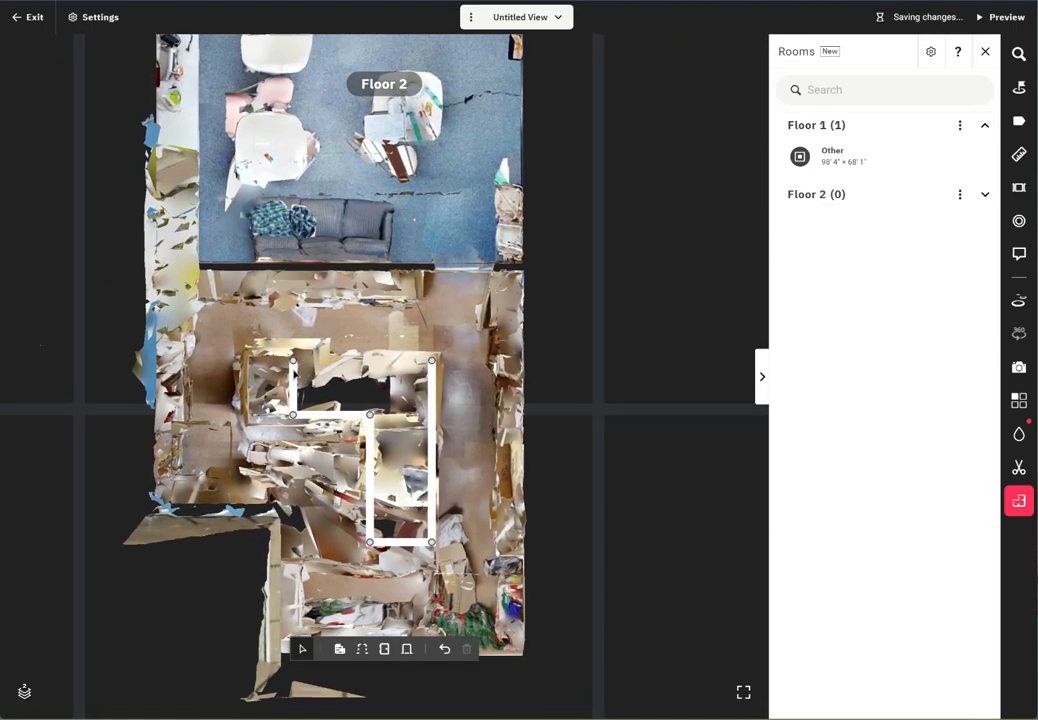
pyautogui.press('Delete')
pyautogui.click(331, 414)
pyautogui.press('Delete')
pyautogui.click(371, 480)
pyautogui.press('Delete')
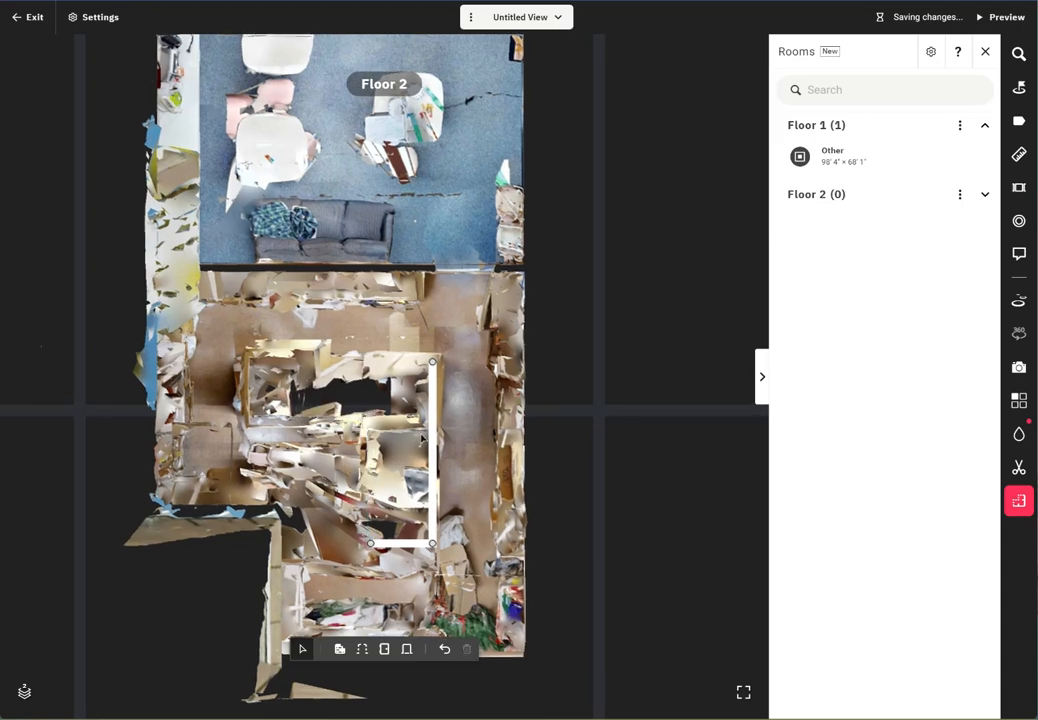
pyautogui.click(433, 440)
pyautogui.press('Delete')
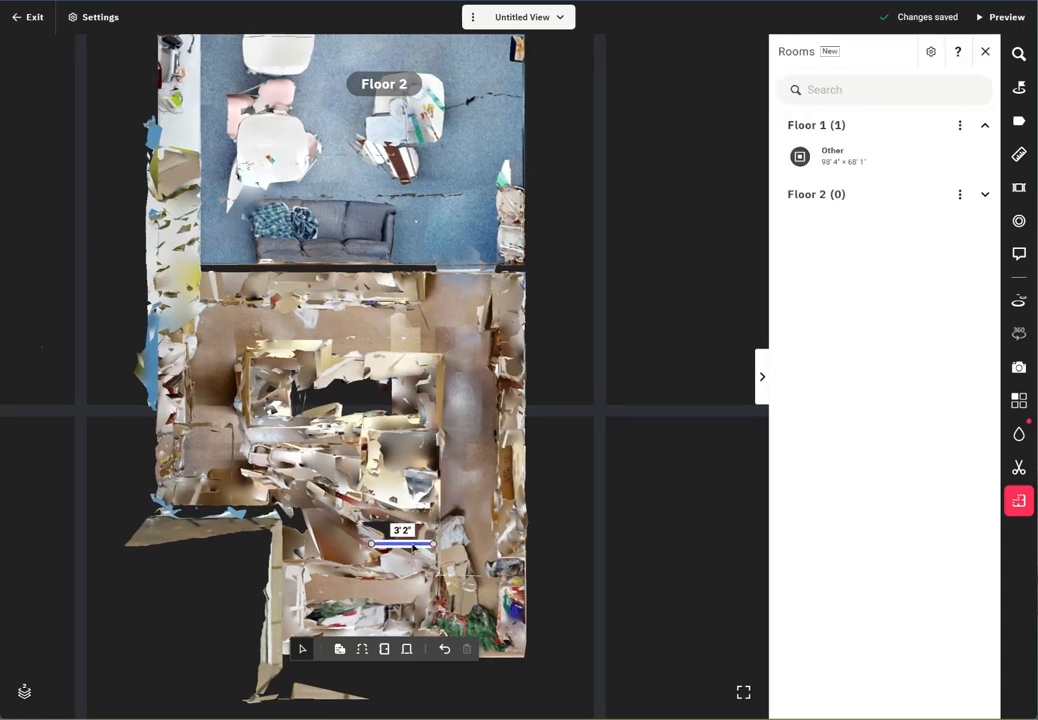
pyautogui.scroll(-5, 366, 329)
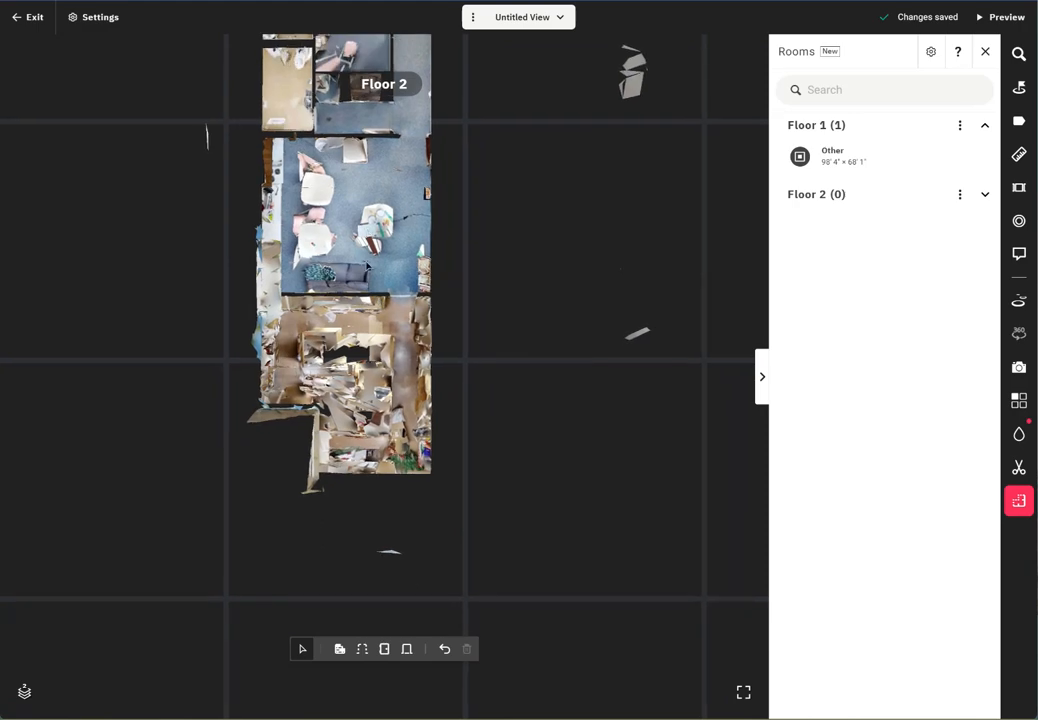
# - Draw a new exterior wall 18' 10" long along the upper edge of Floor 2, from the stairwell corner to the corridor corner
pyautogui.moveTo(366, 329); pyautogui.dragTo(369, 516)
pyautogui.scroll(5, 279, 387)
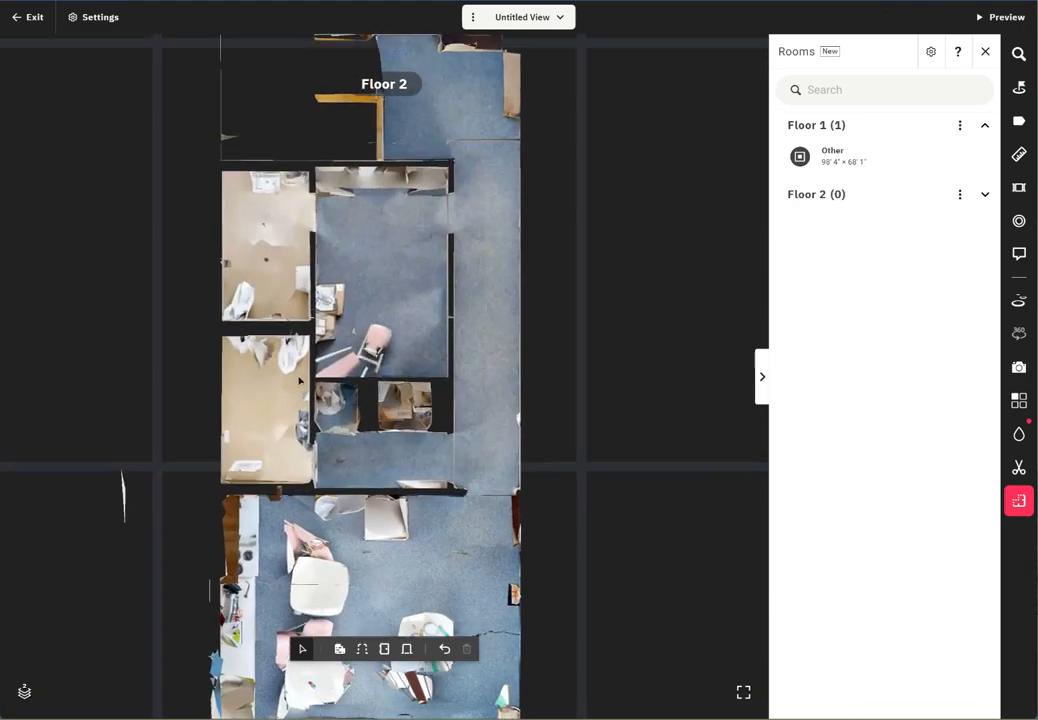
pyautogui.scroll(2, 267, 346)
pyautogui.moveTo(284, 179); pyautogui.dragTo(275, 330)
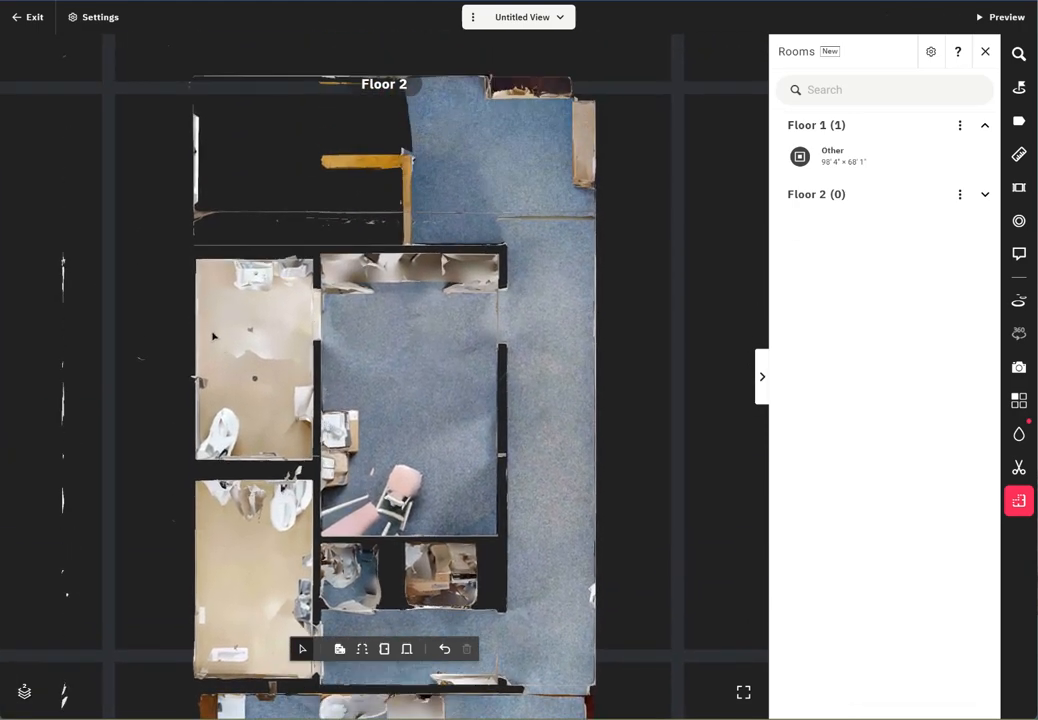
pyautogui.scroll(2, 275, 330)
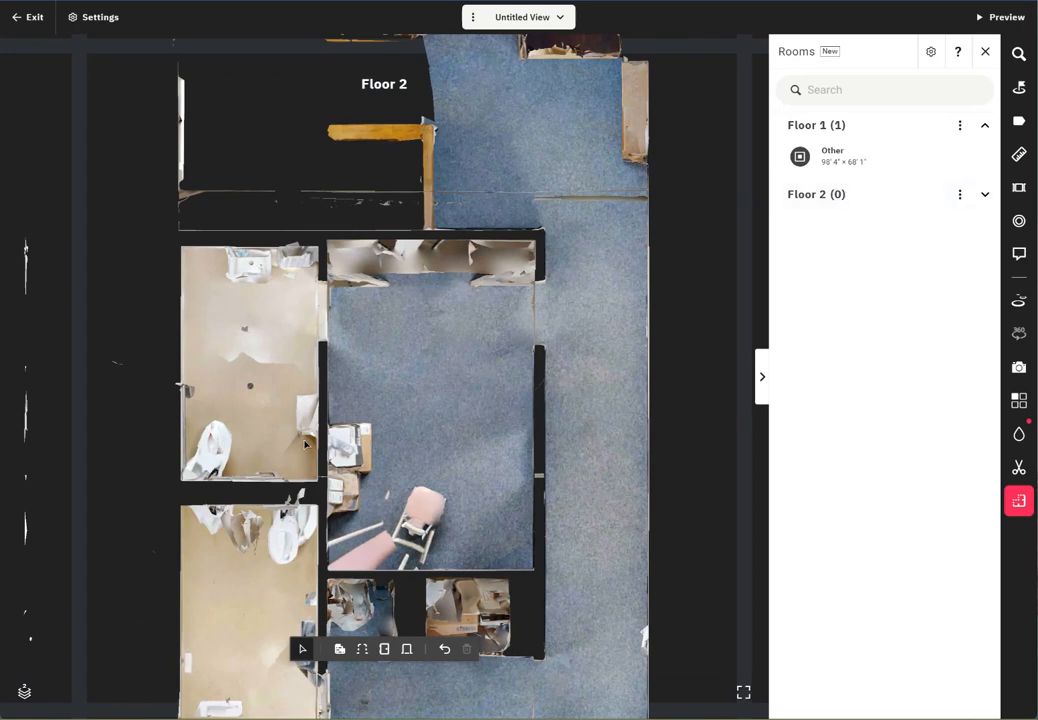
pyautogui.scroll(-2, 304, 441)
pyautogui.moveTo(381, 243); pyautogui.dragTo(356, 318)
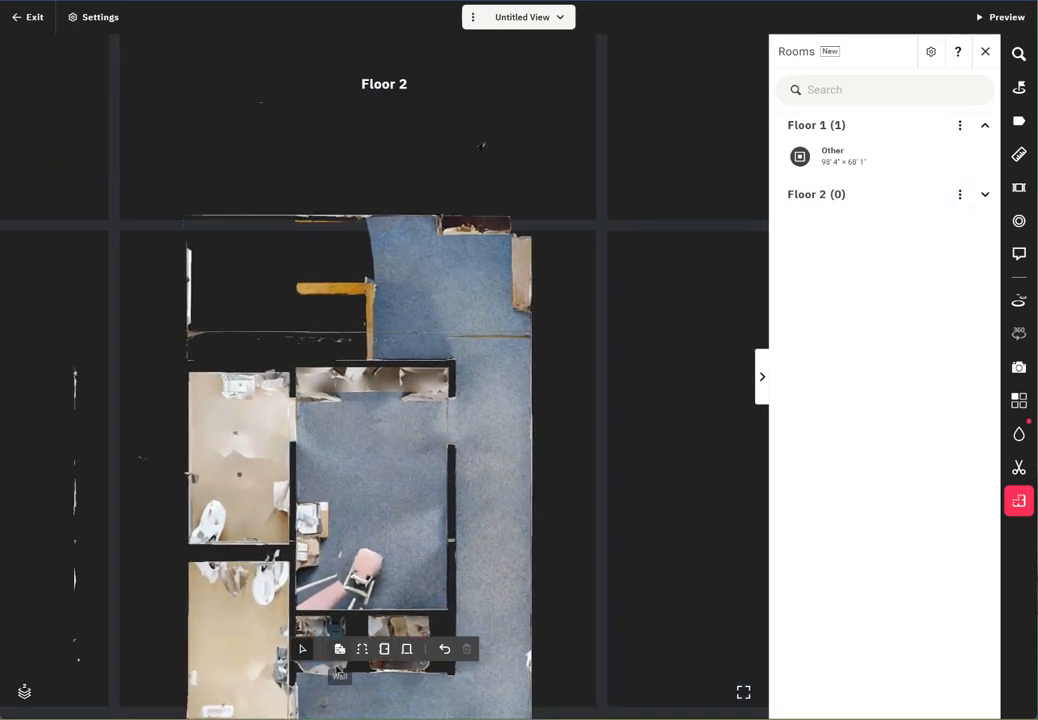
pyautogui.click(183, 212)
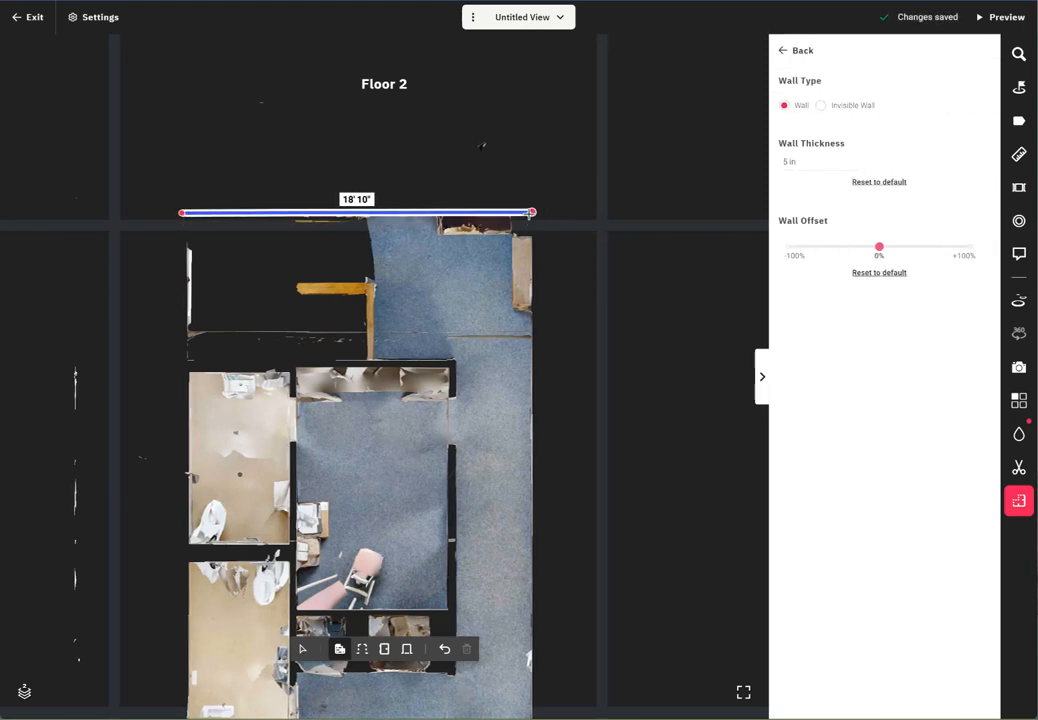
pyautogui.click(532, 213)
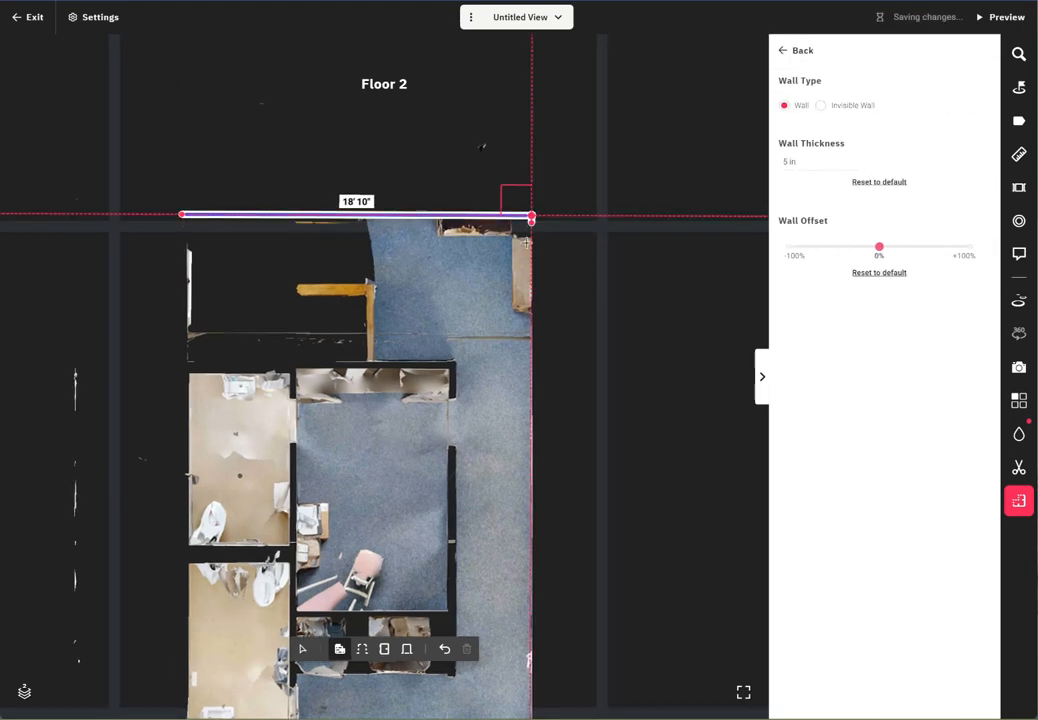
# - Continue the exterior wall from the corridor corner 24' 7" down the corridor's outer side and finish the wall there
pyautogui.click(532, 670)
pyautogui.scroll(-3, 531, 663)
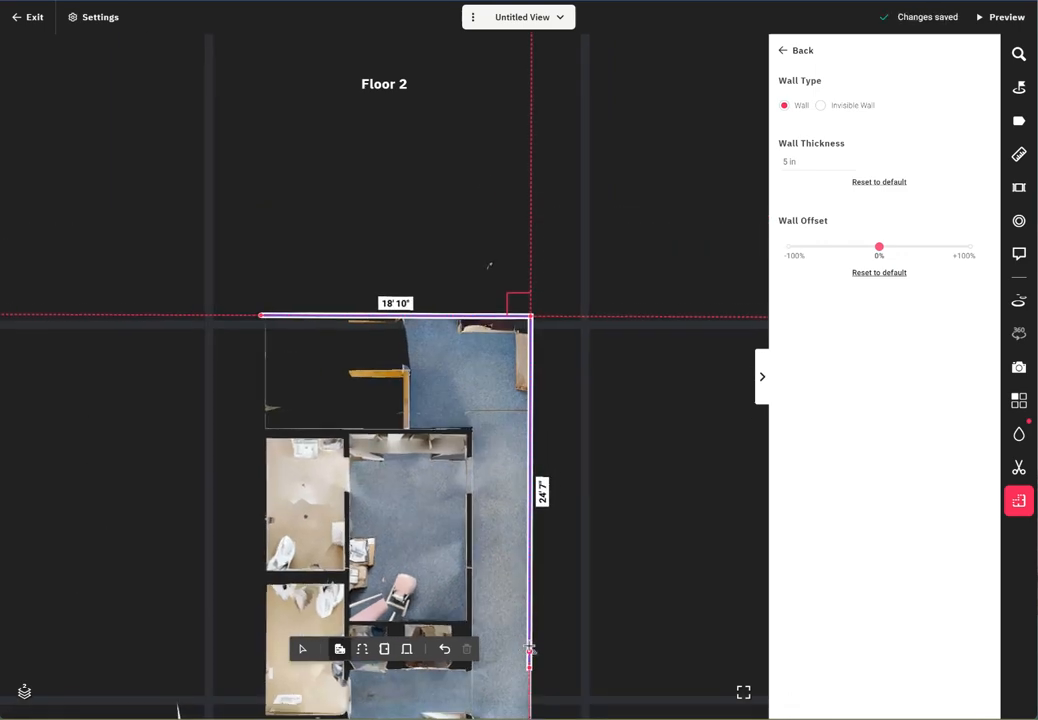
pyautogui.press('Escape')
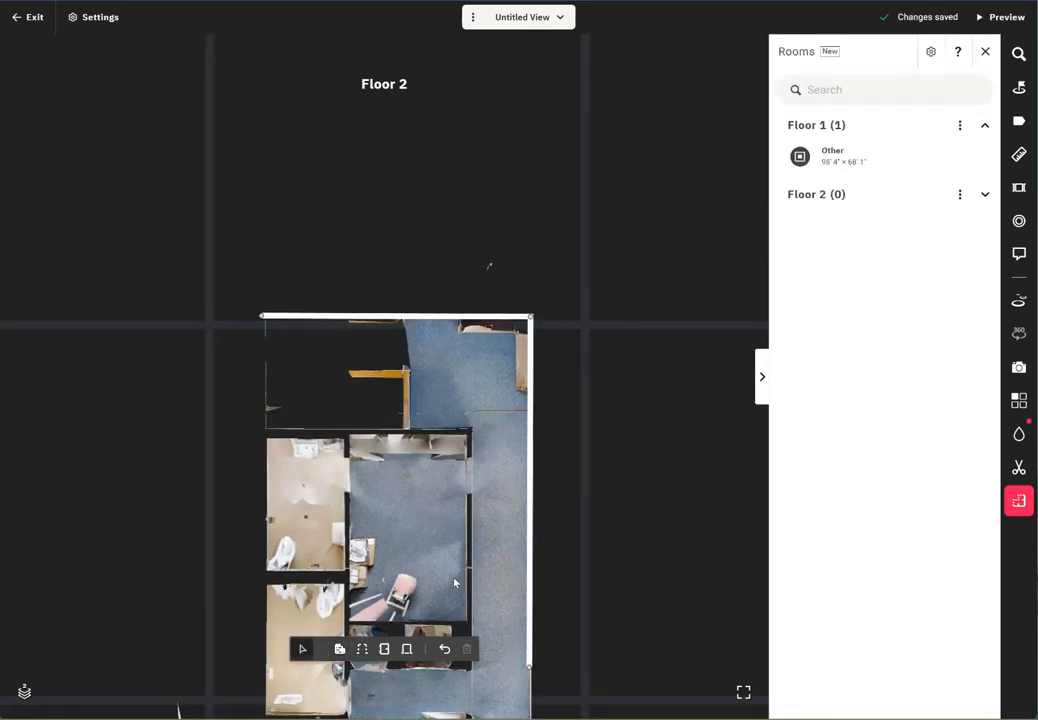
# - Draw an exterior wall about 23' 10" long down the bathroom side of Floor 2 and join it to the stairwell corner
pyautogui.click(340, 649)
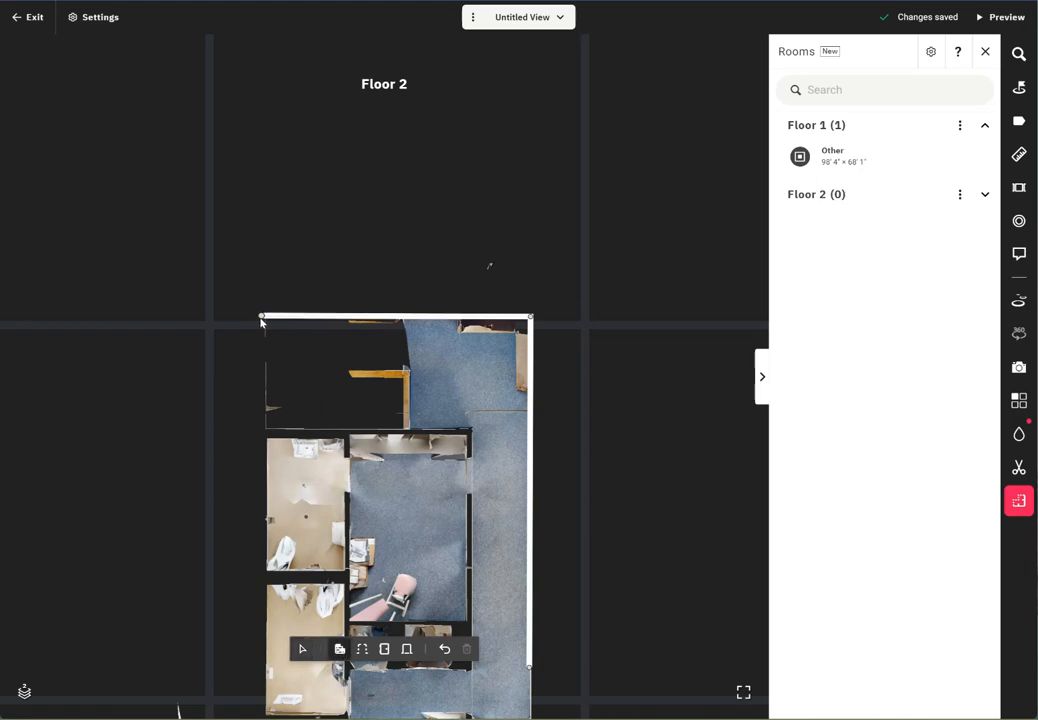
pyautogui.click(261, 317)
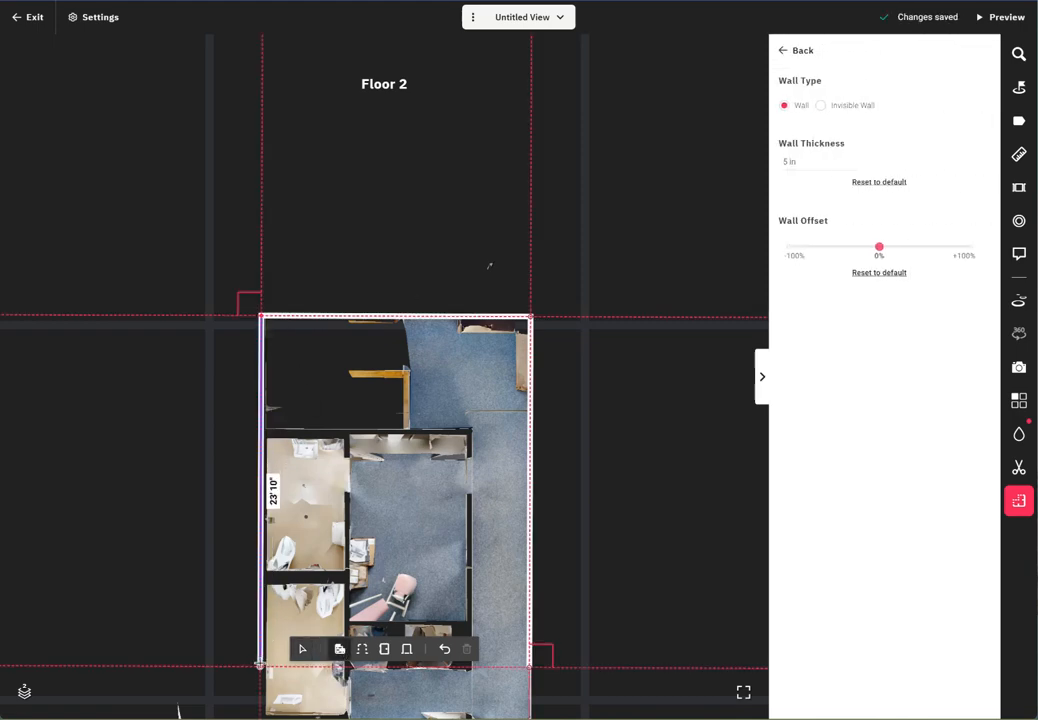
pyautogui.click(261, 667)
pyautogui.click(261, 318)
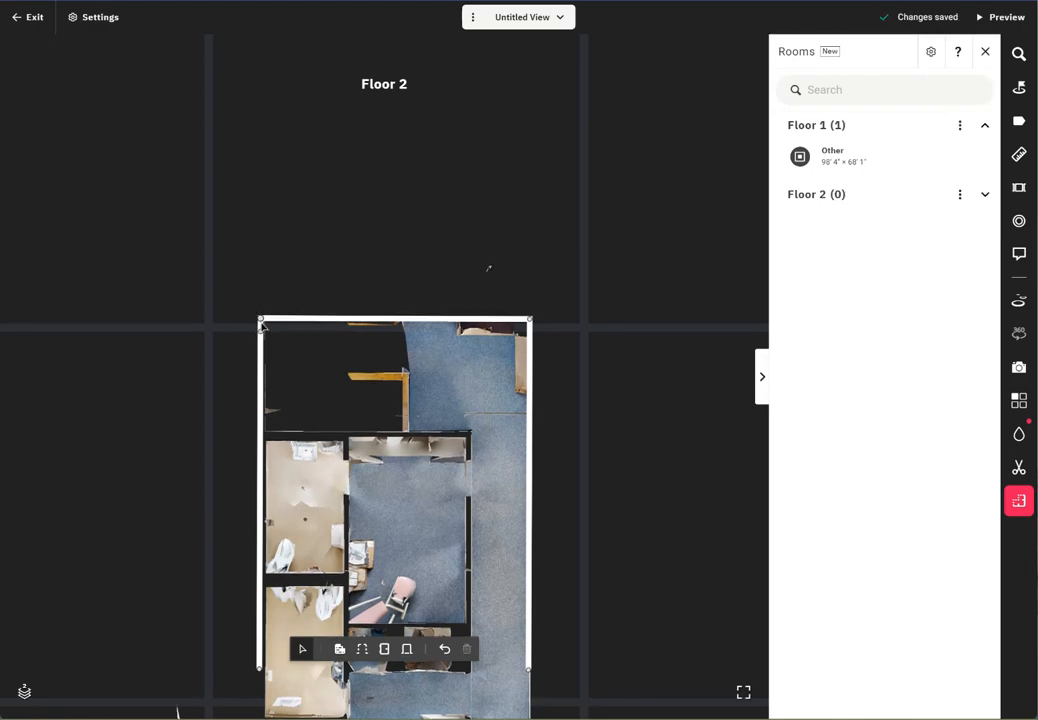
pyautogui.scroll(2, 262, 330)
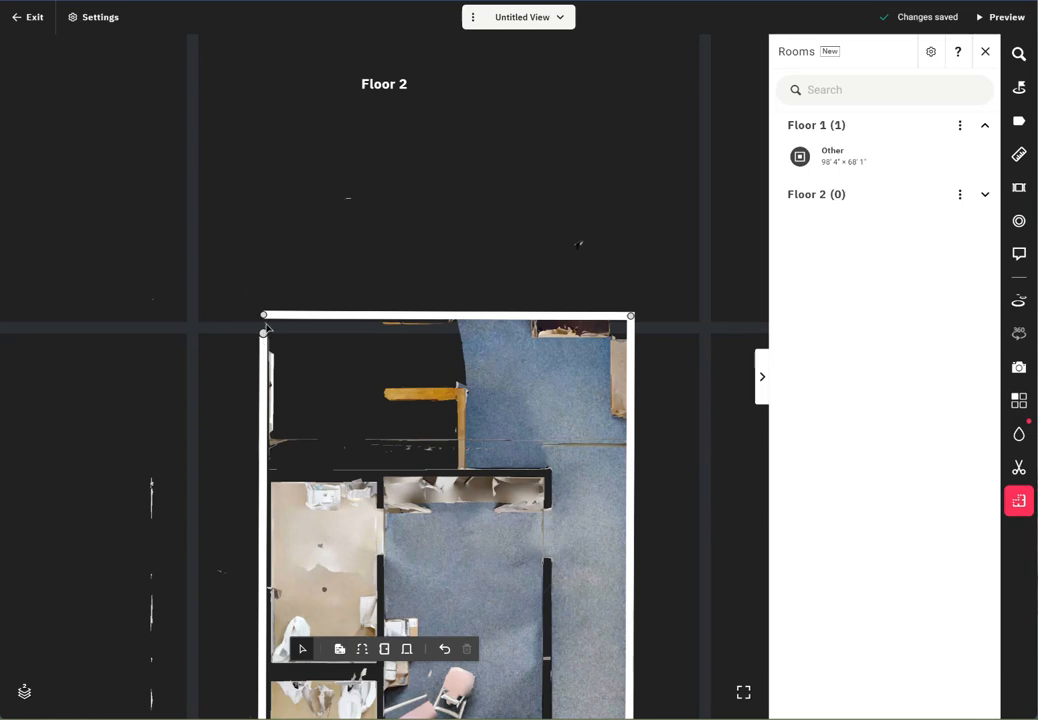
pyautogui.moveTo(264, 332)
pyautogui.mouseDown()
pyautogui.moveTo(264, 315)
pyautogui.moveTo(282, 317)
pyautogui.moveTo(270, 315)
pyautogui.mouseUp()
# - Extend the bathroom-side exterior wall down past the sofa room to the far end of the storage room
pyautogui.scroll(-5, 318, 480)
pyautogui.moveTo(318, 480); pyautogui.dragTo(318, 129)
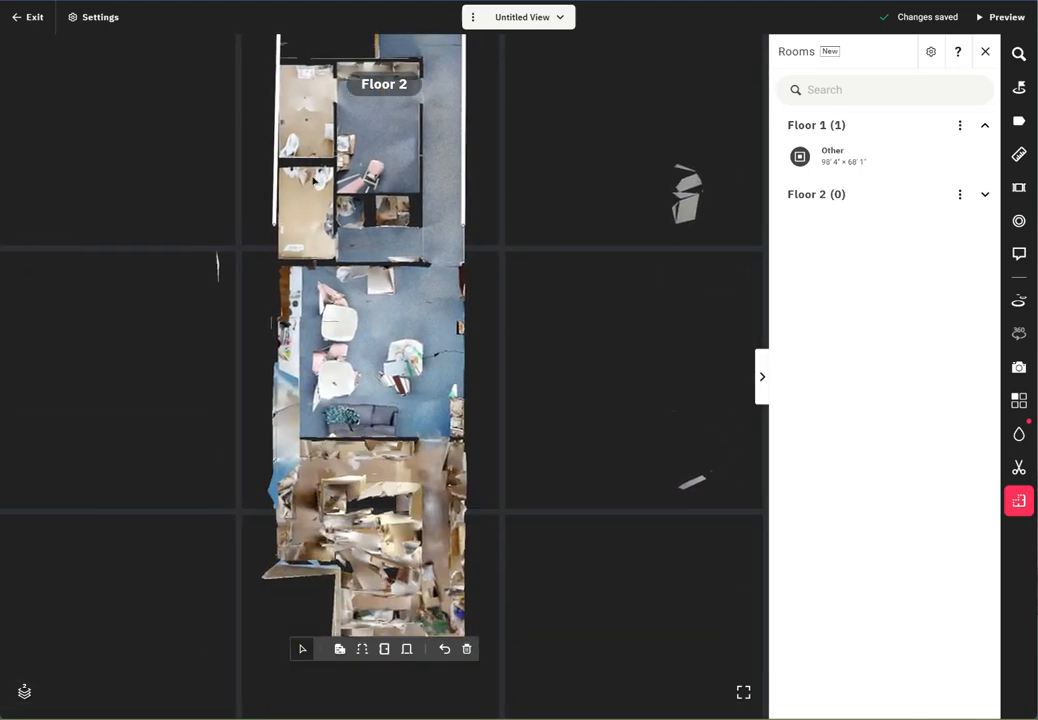
pyautogui.moveTo(275, 223); pyautogui.dragTo(278, 631)
pyautogui.moveTo(325, 594); pyautogui.dragTo(323, 470)
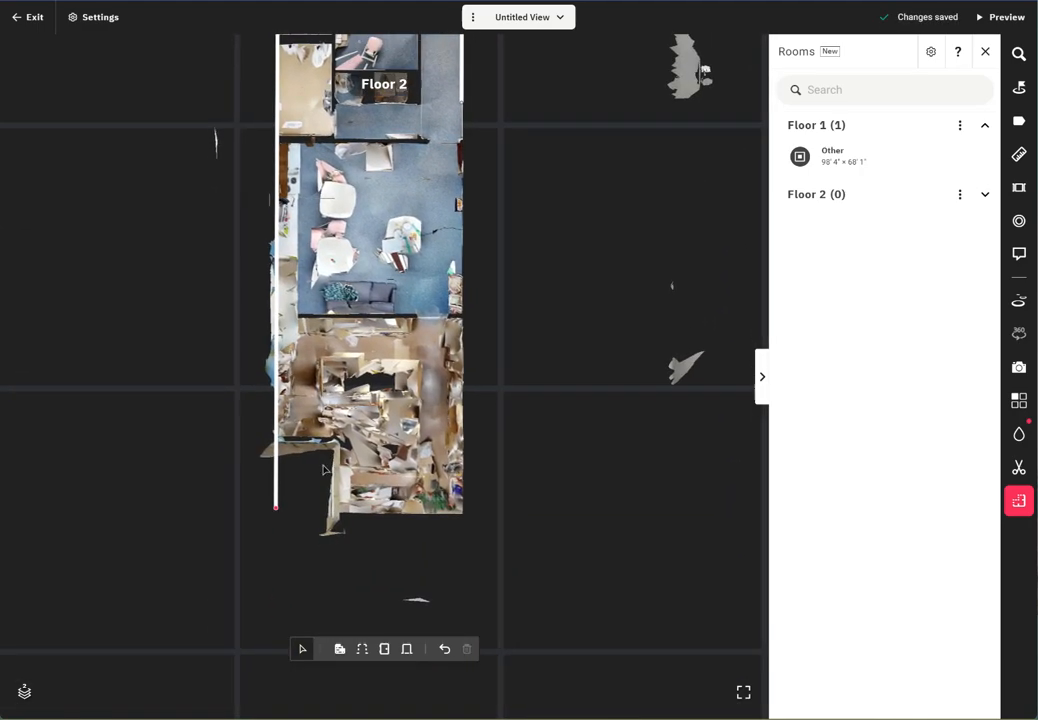
# - Extend the corridor-side exterior wall past the sofa room so it ends level with the lower edge of the storage room
pyautogui.click(461, 100)
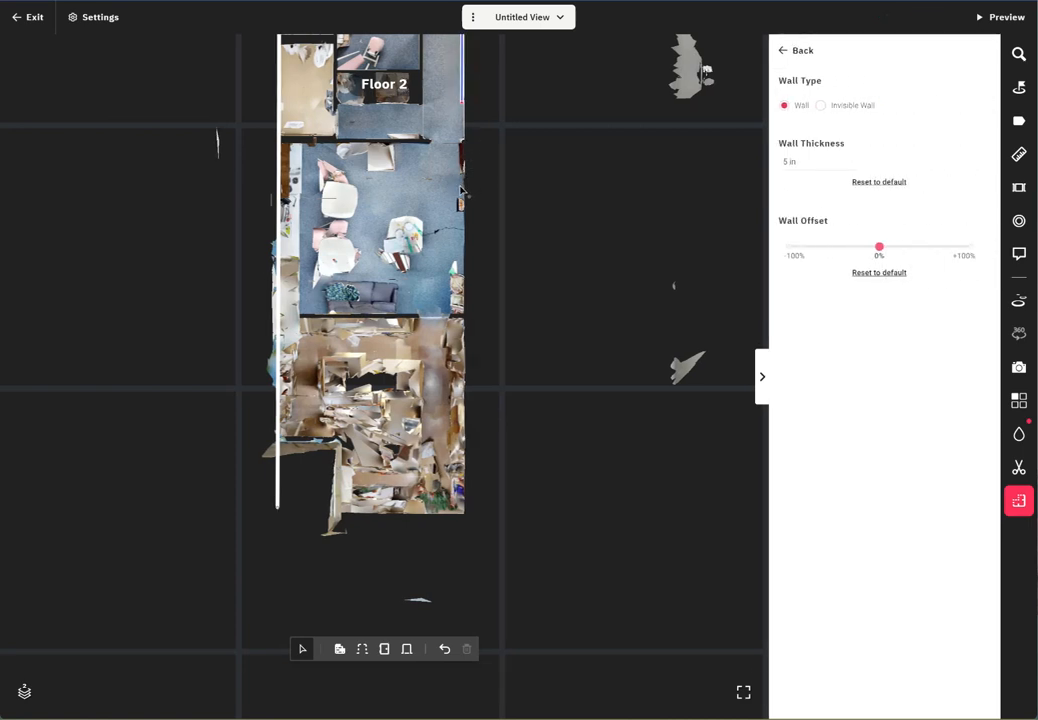
pyautogui.scroll(2, 451, 155)
pyautogui.moveTo(503, 97); pyautogui.dragTo(432, 489)
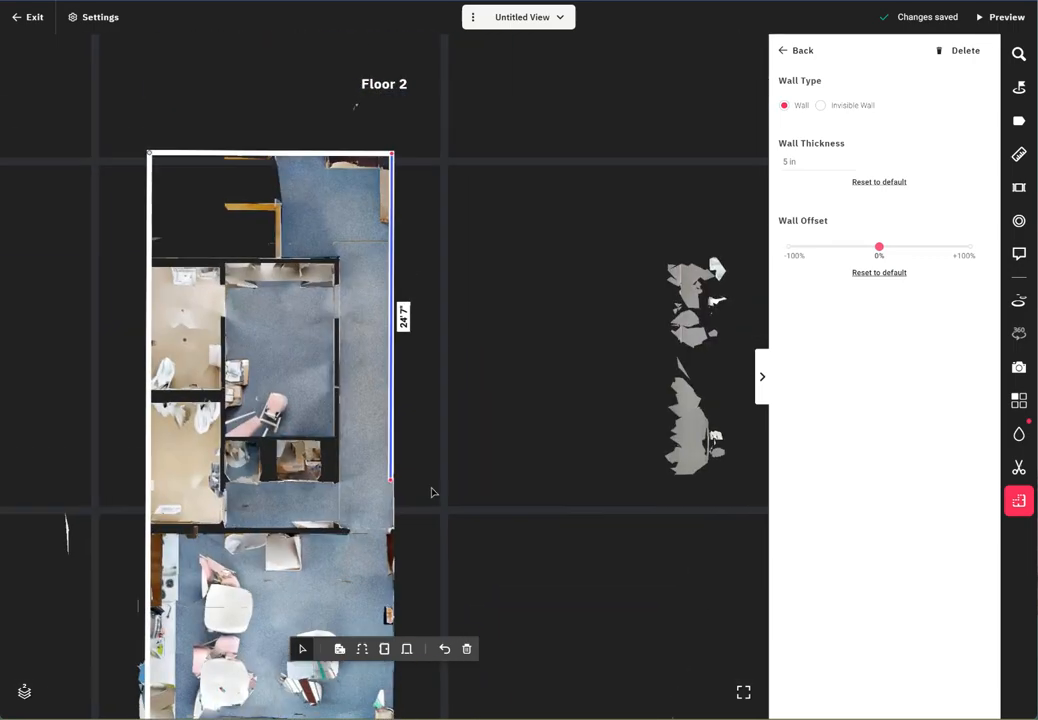
pyautogui.scroll(3, 400, 435)
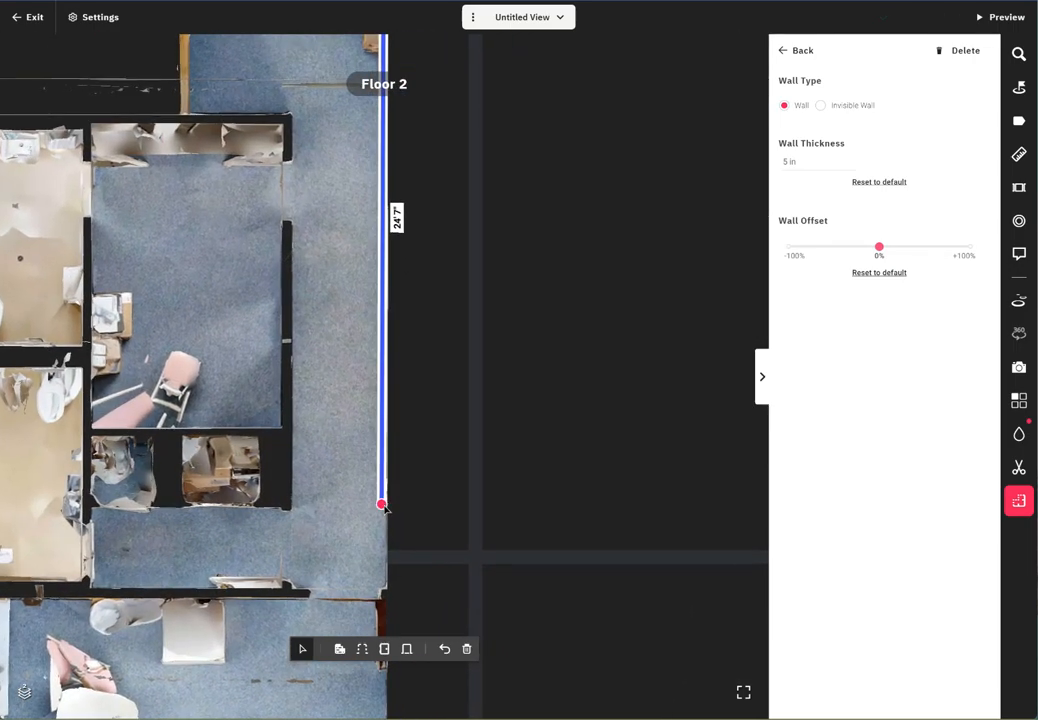
pyautogui.moveTo(383, 507); pyautogui.dragTo(390, 621)
pyautogui.moveTo(425, 530); pyautogui.dragTo(493, 0)
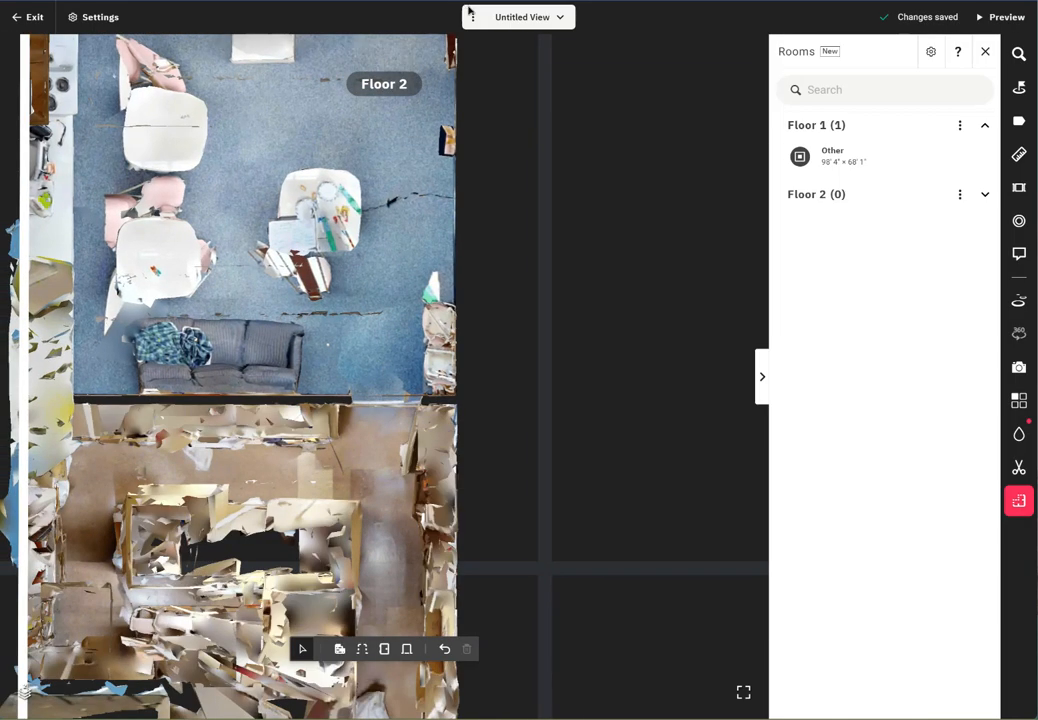
pyautogui.moveTo(529, 201); pyautogui.dragTo(528, 295)
pyautogui.moveTo(452, 118); pyautogui.dragTo(459, 620)
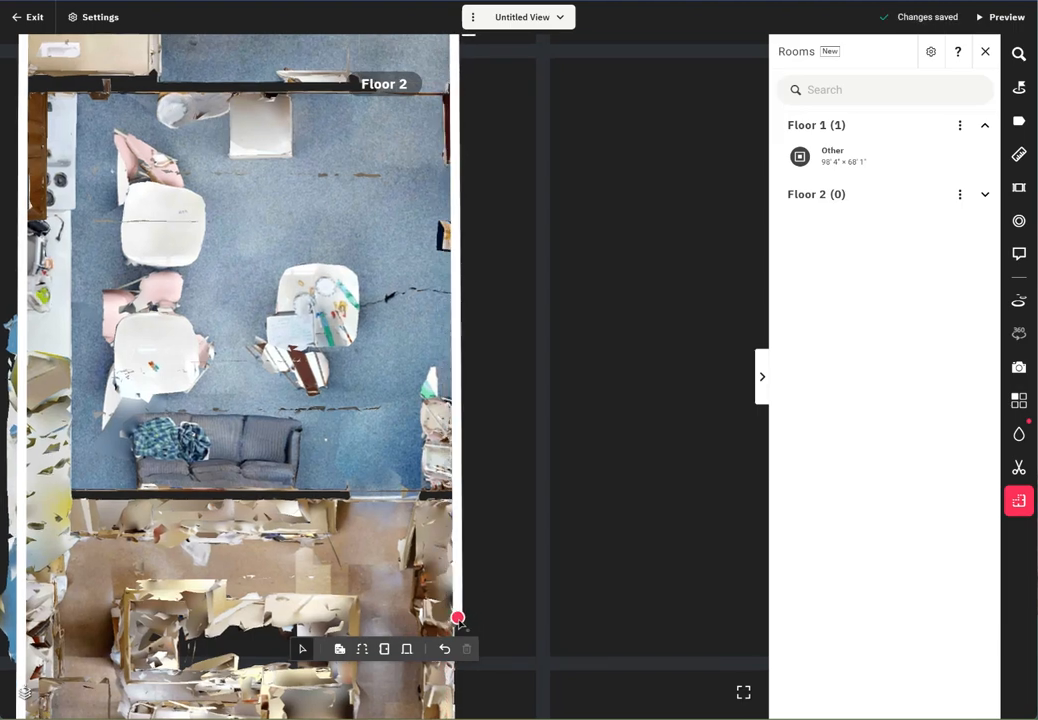
pyautogui.scroll(-2, 508, 556)
pyautogui.moveTo(516, 460); pyautogui.dragTo(460, 427)
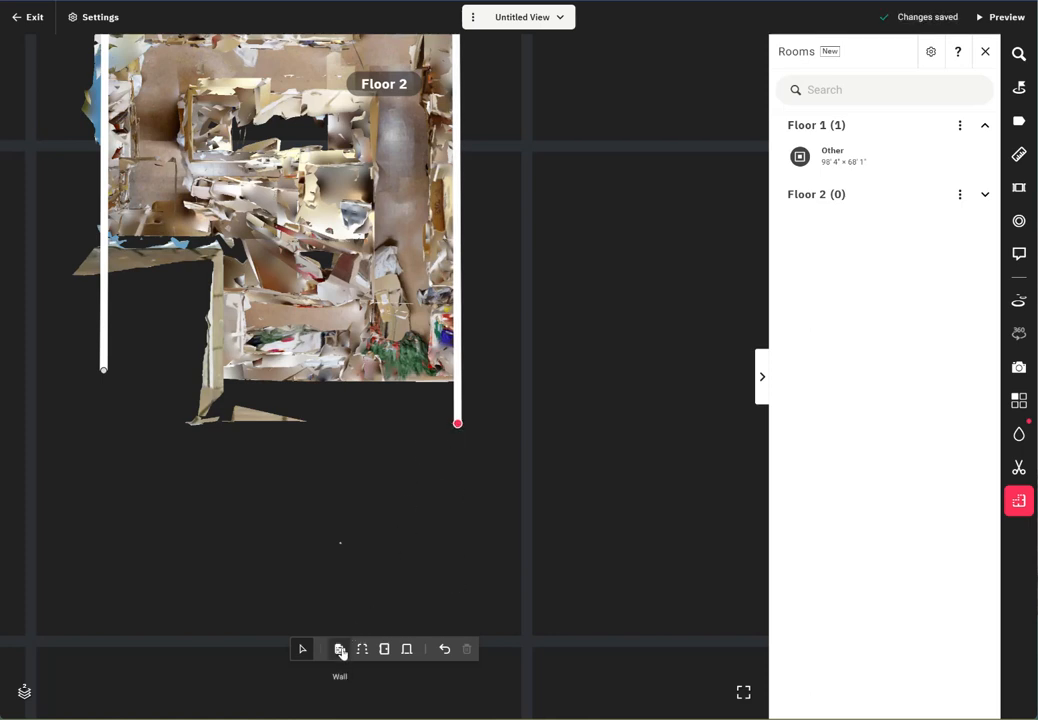
pyautogui.moveTo(459, 426); pyautogui.dragTo(458, 387)
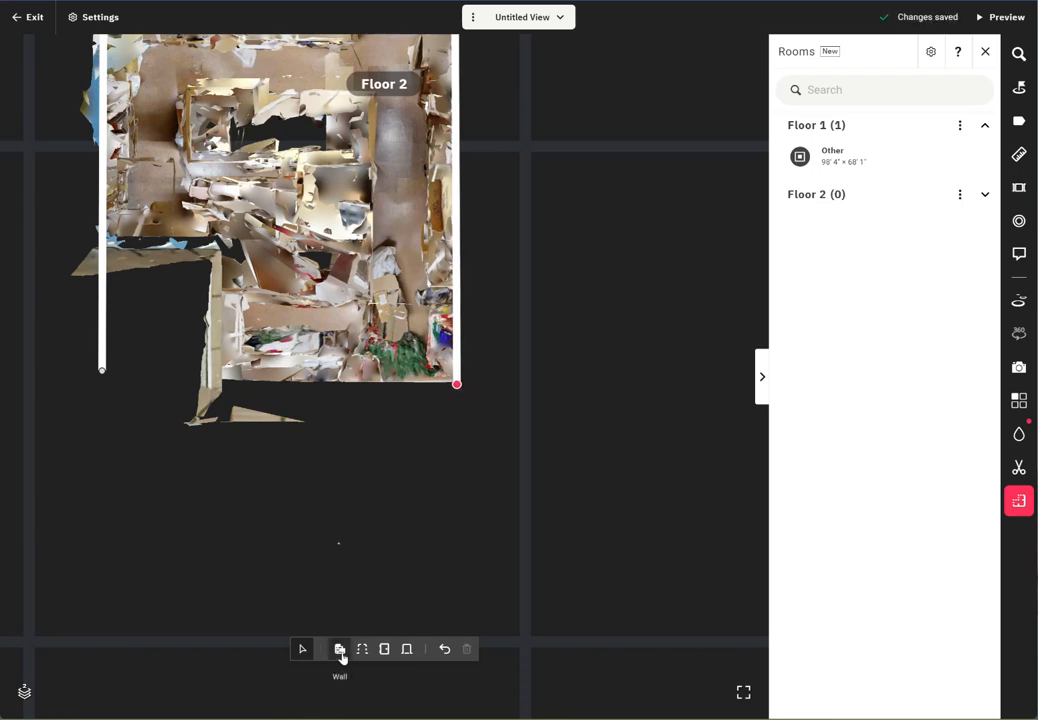
# - Draw an 18' 9" wall along the storage room's lower edge and connect it to the opposite exterior wall, enclosing Floor 2
pyautogui.moveTo(457, 386)
pyautogui.mouseDown()
pyautogui.moveTo(100, 371)
pyautogui.moveTo(101, 398)
pyautogui.moveTo(104, 386)
pyautogui.mouseUp()
pyautogui.click(103, 385)
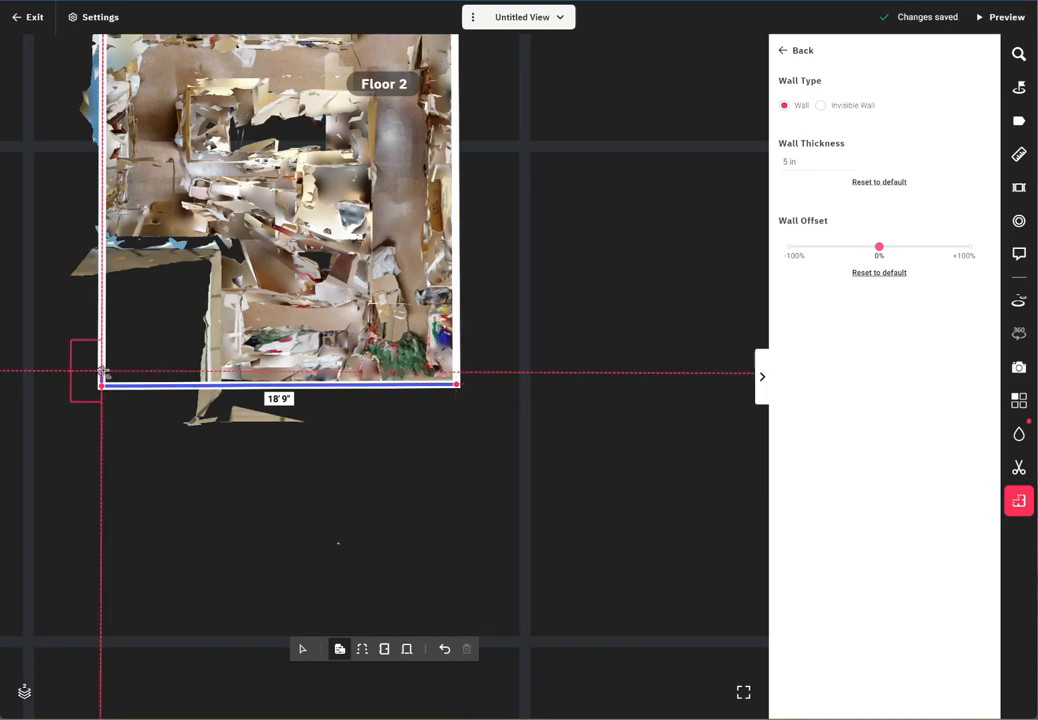
pyautogui.press('Escape')
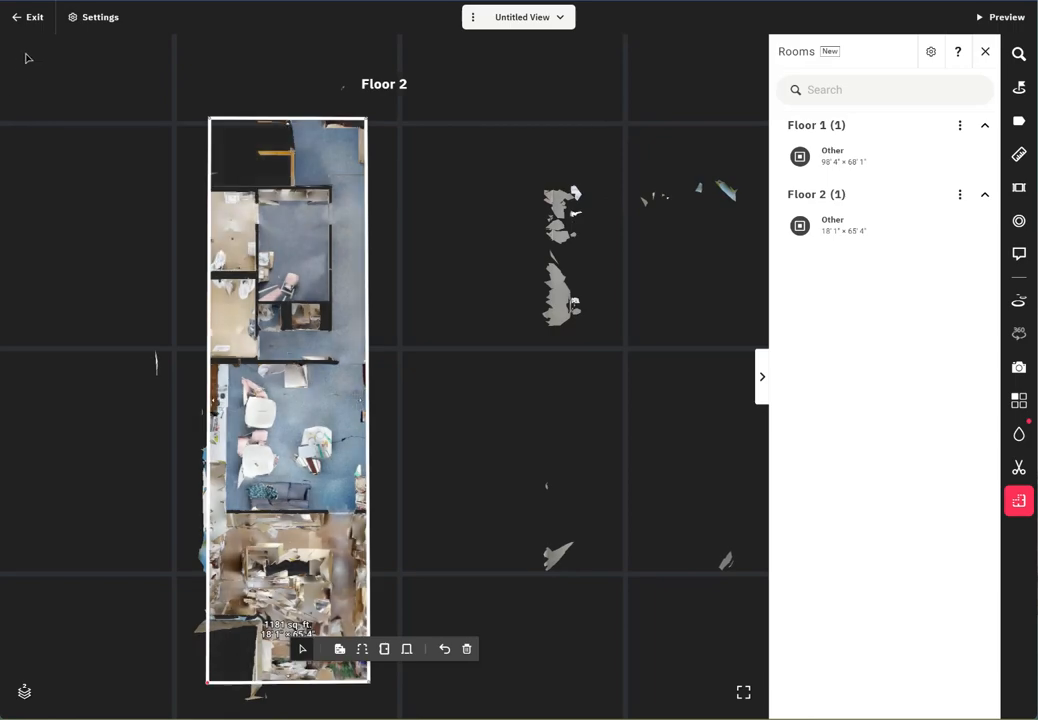
# - Leave the editor to check the property layout and indoor dimensions table, and reopen the layout for editing
pyautogui.click(40, 22)
pyautogui.scroll(-3, 633, 419)
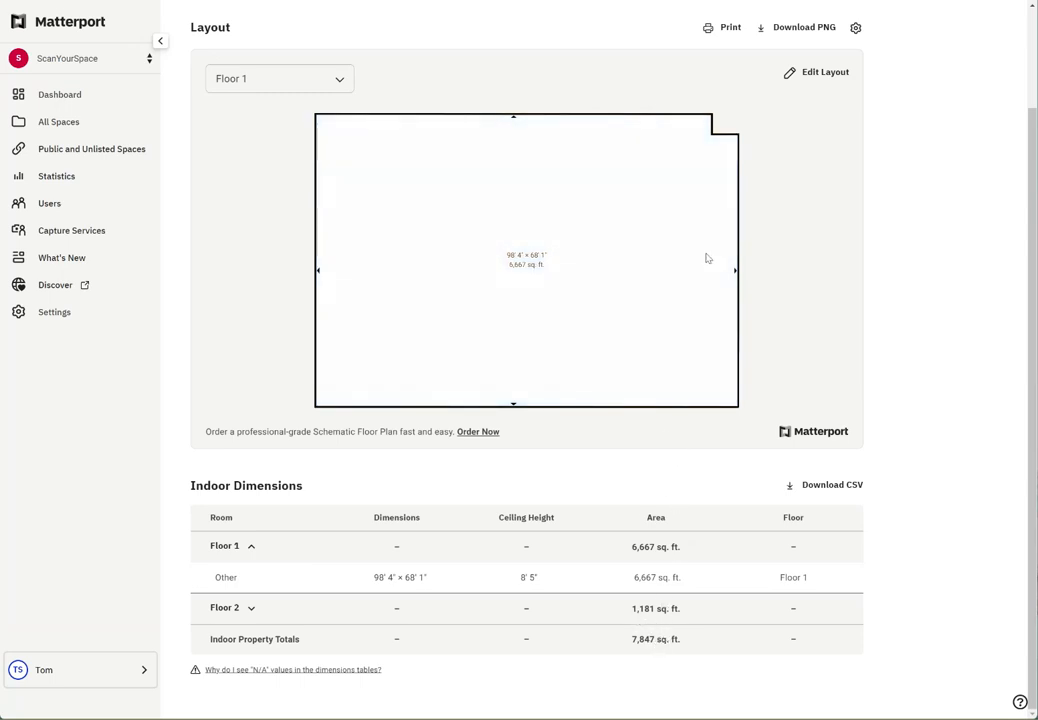
pyautogui.click(816, 76)
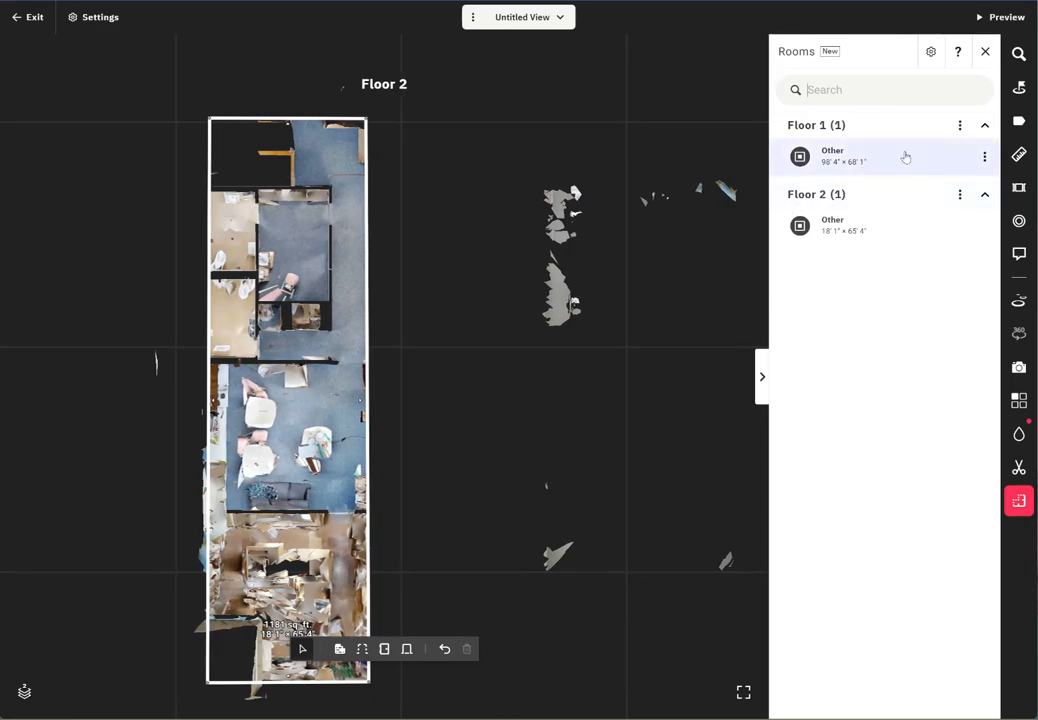
# - Label the Floor 1 area "Interior Floor 1"
pyautogui.click(936, 163)
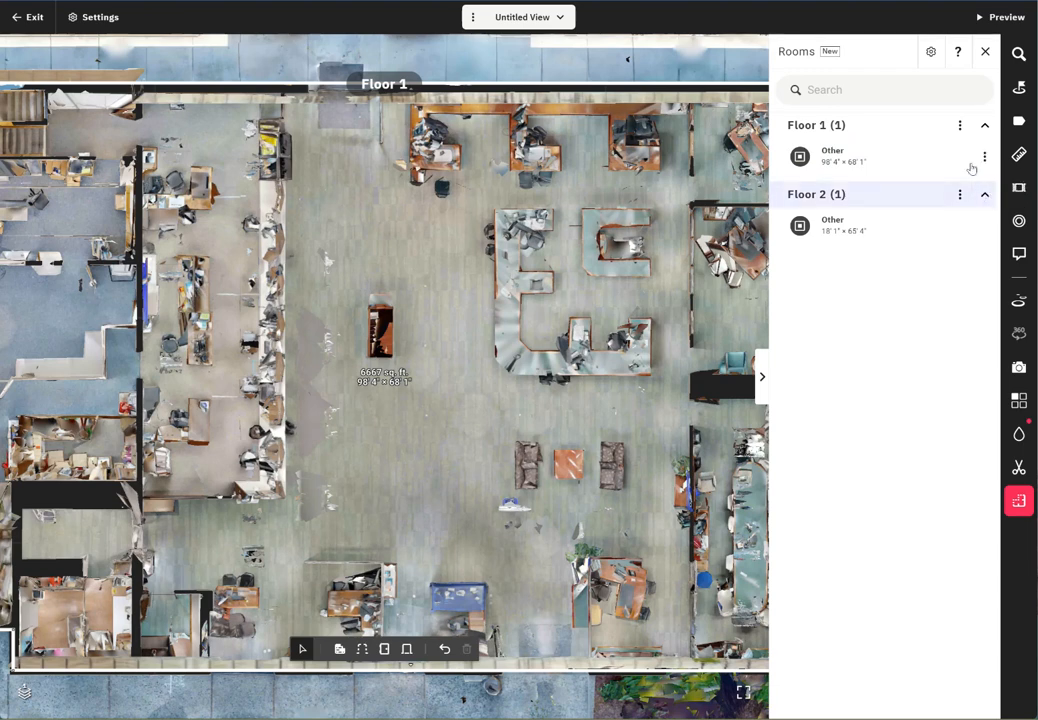
pyautogui.click(969, 164)
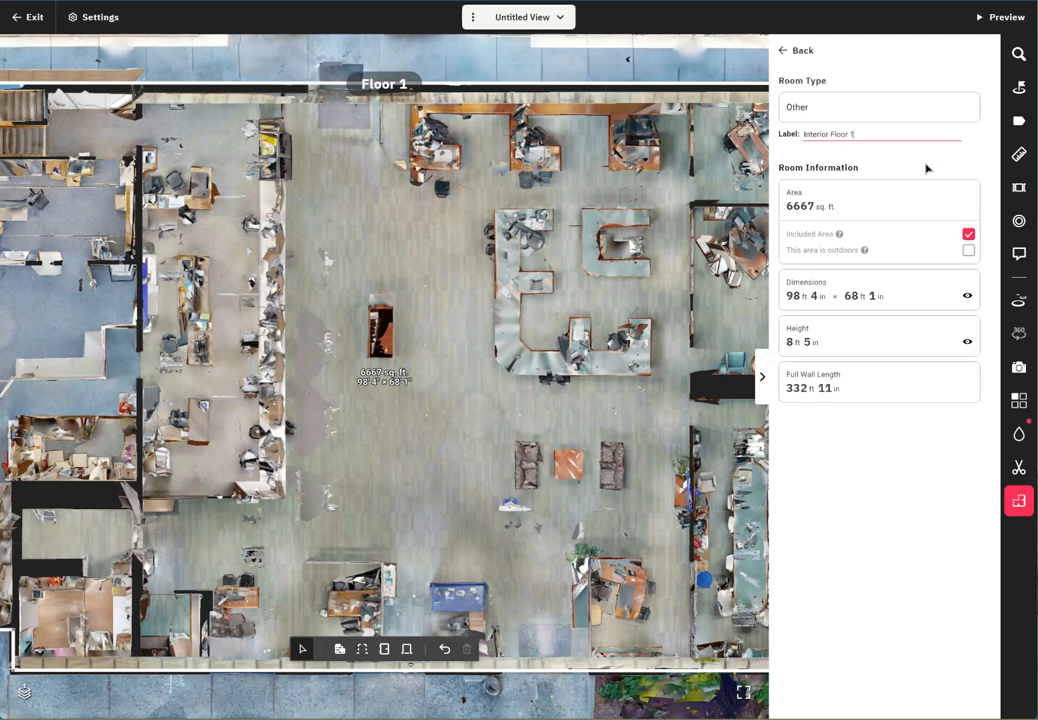
pyautogui.click(801, 51)
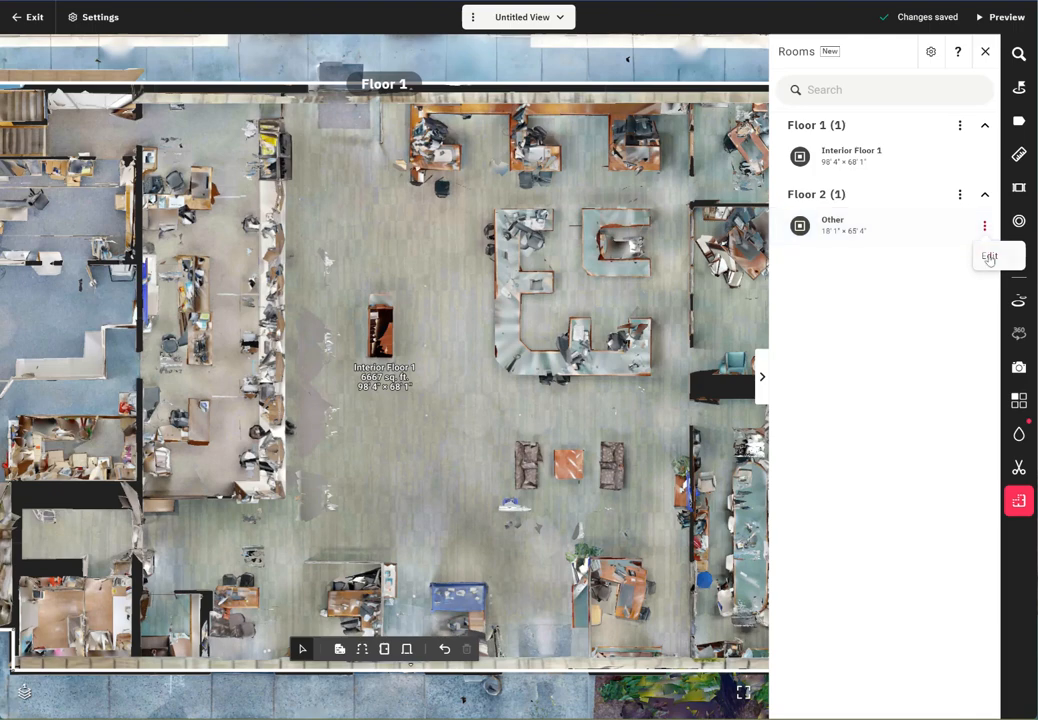
# - Label the Floor 2 area "Interior Floor 2"
pyautogui.click(989, 256)
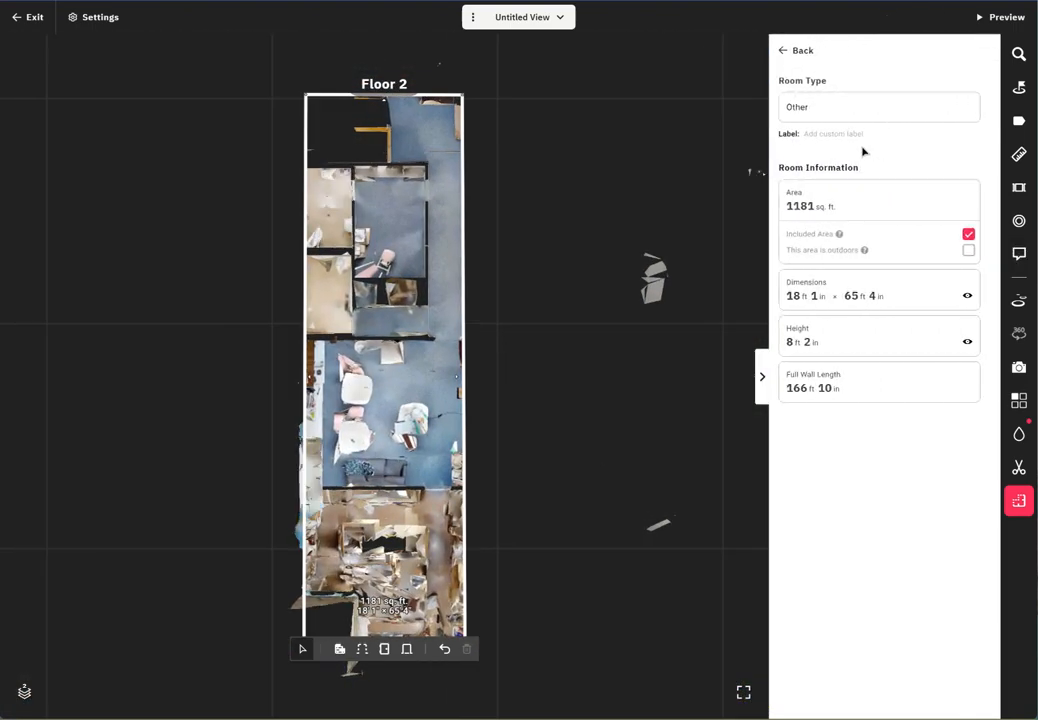
pyautogui.write('Interior Floor 2')
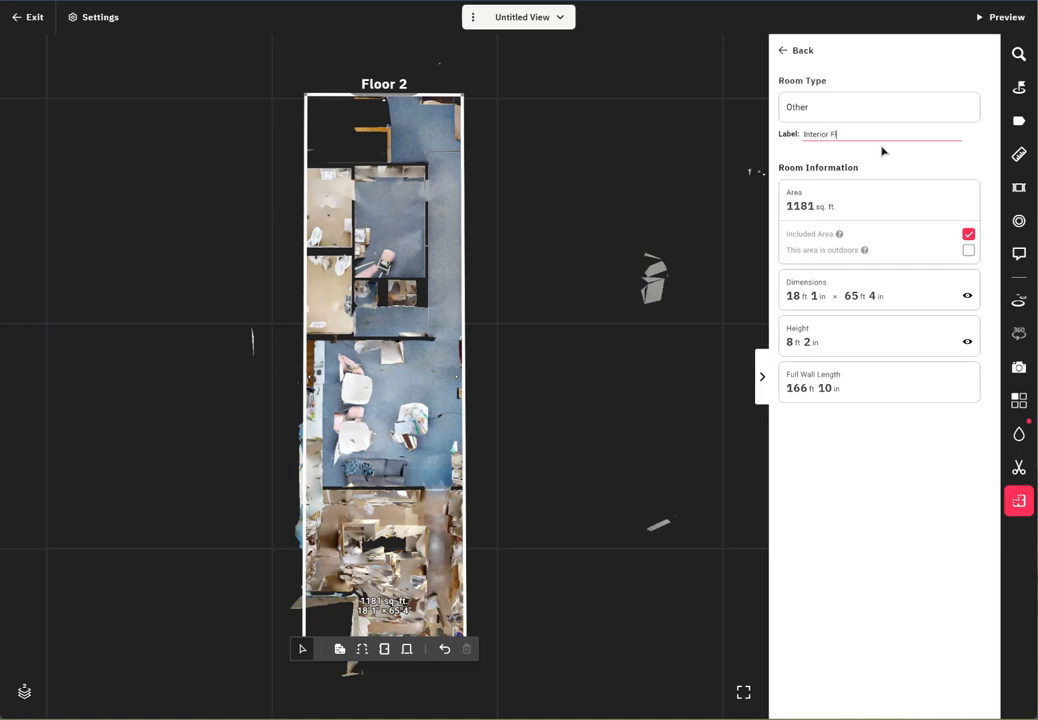
pyautogui.click(801, 48)
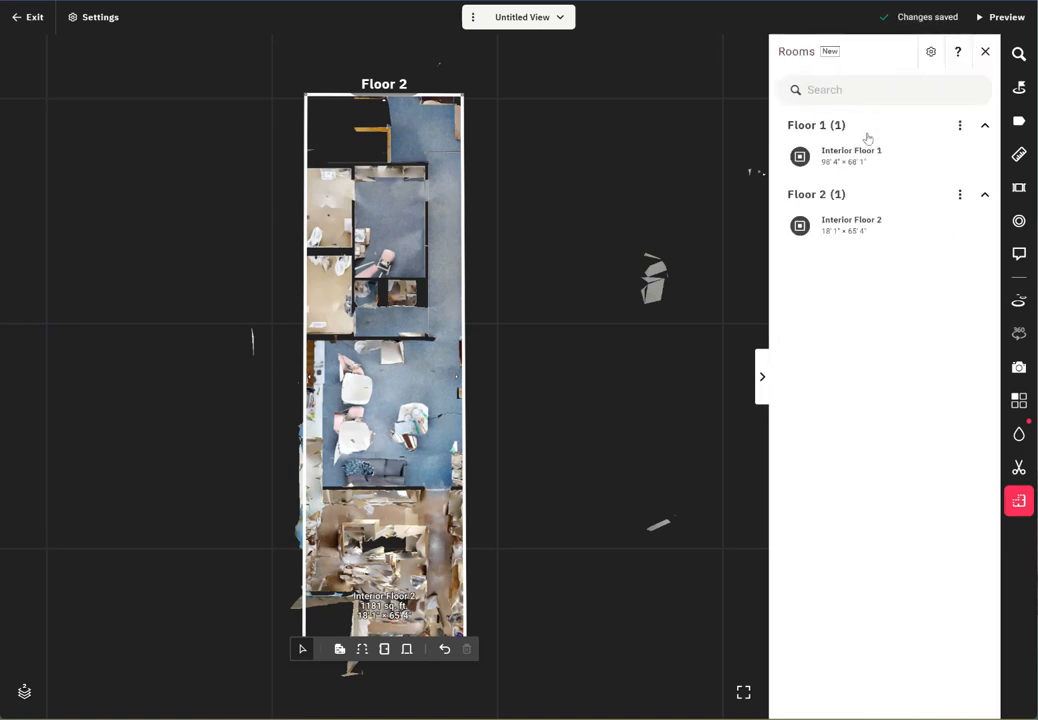
# - On Floor 1, draw a 120' 0" wall across the parking lot above the building and continue it 30' 10" down to the building's corner
pyautogui.click(851, 153)
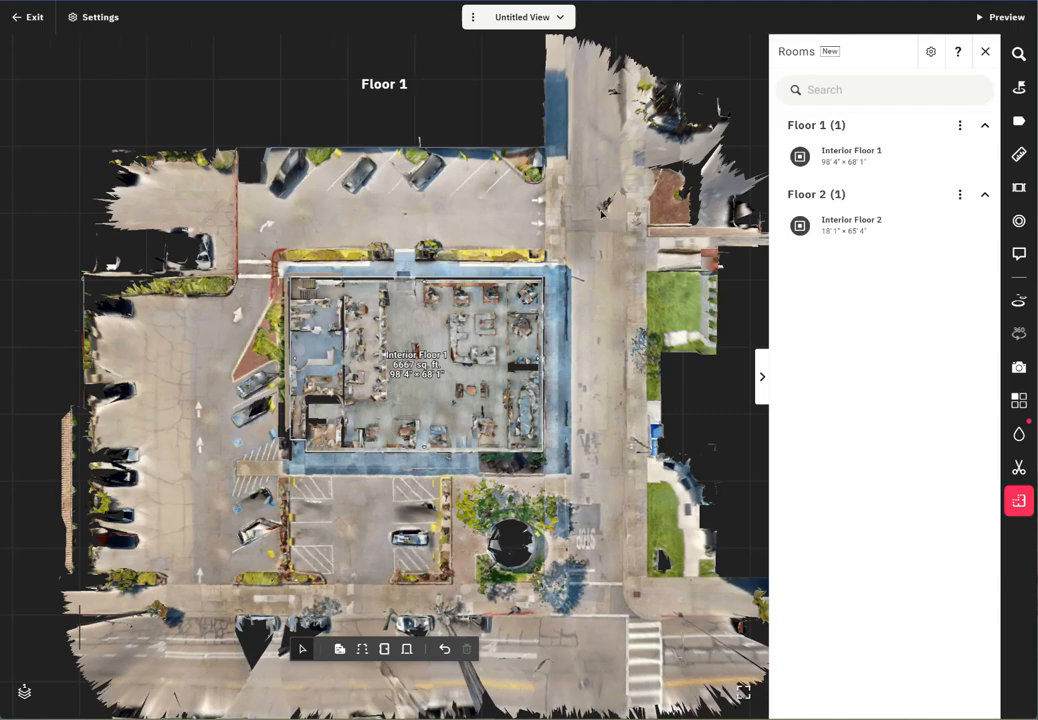
pyautogui.scroll(1, 601, 212)
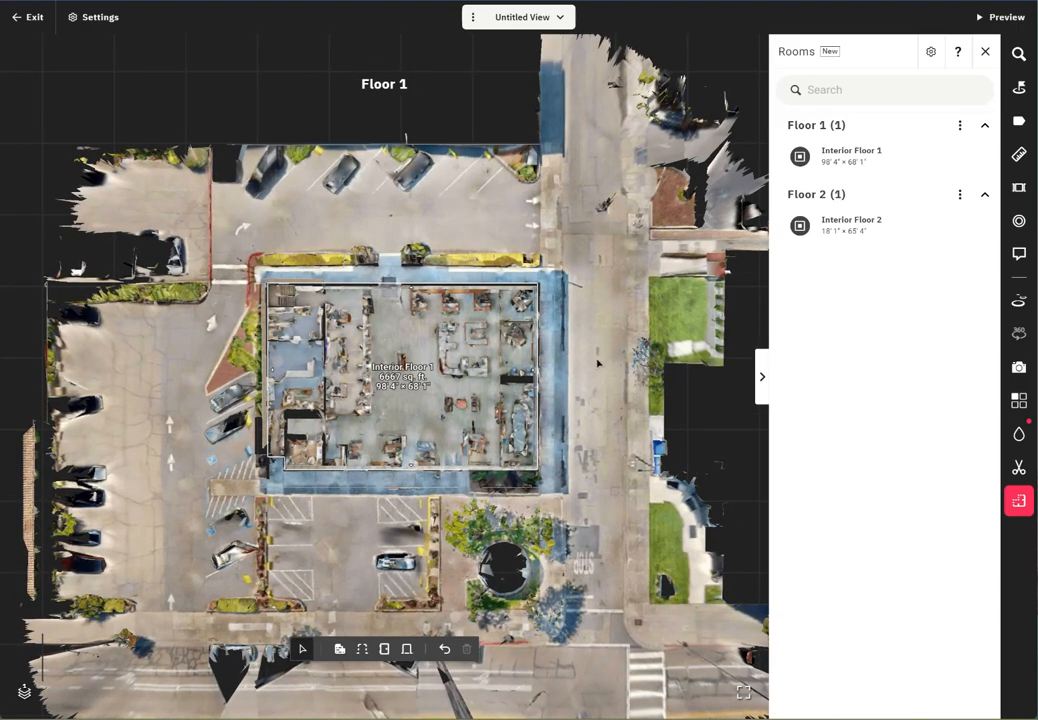
pyautogui.scroll(-2, 612, 520)
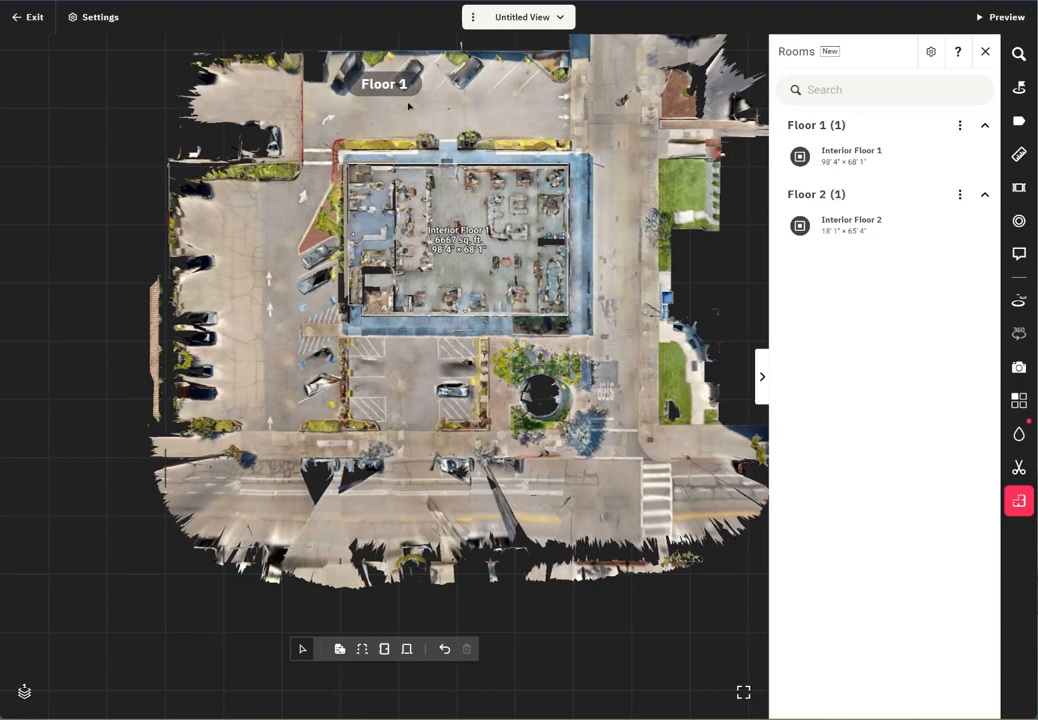
pyautogui.moveTo(408, 106); pyautogui.dragTo(350, 402)
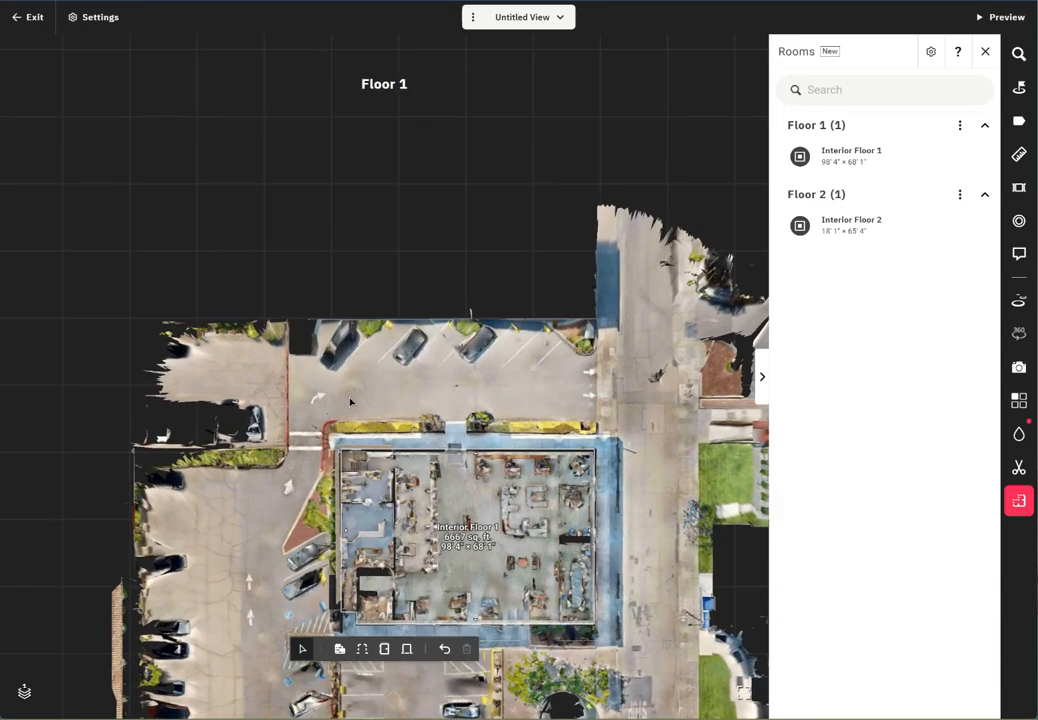
pyautogui.scroll(4, 350, 402)
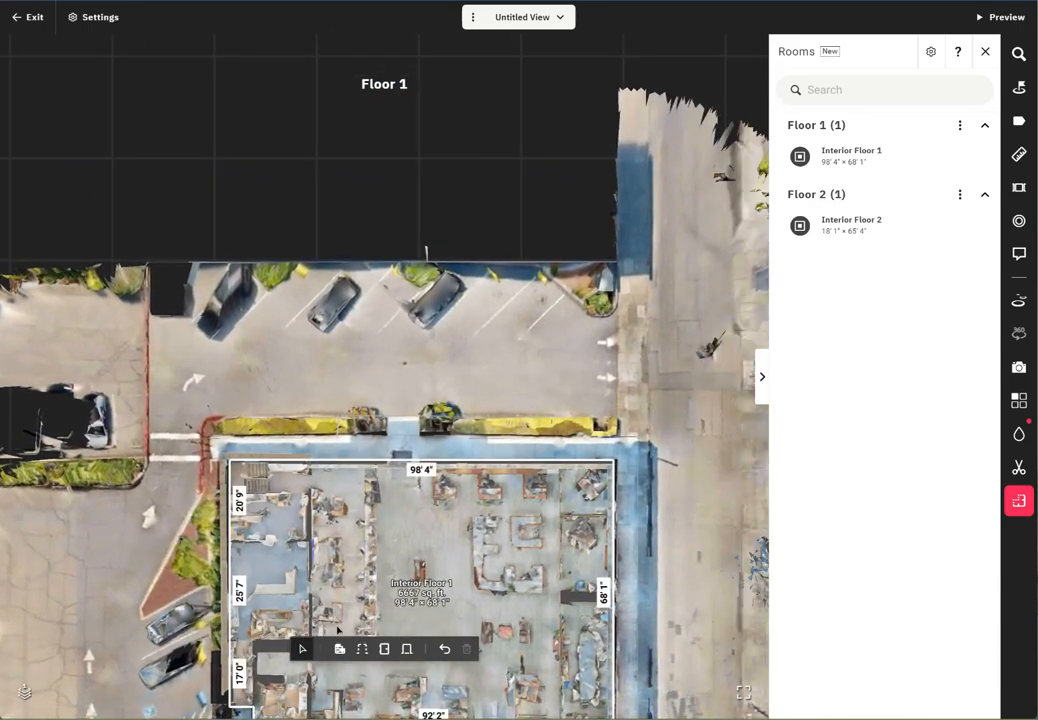
pyautogui.click(341, 650)
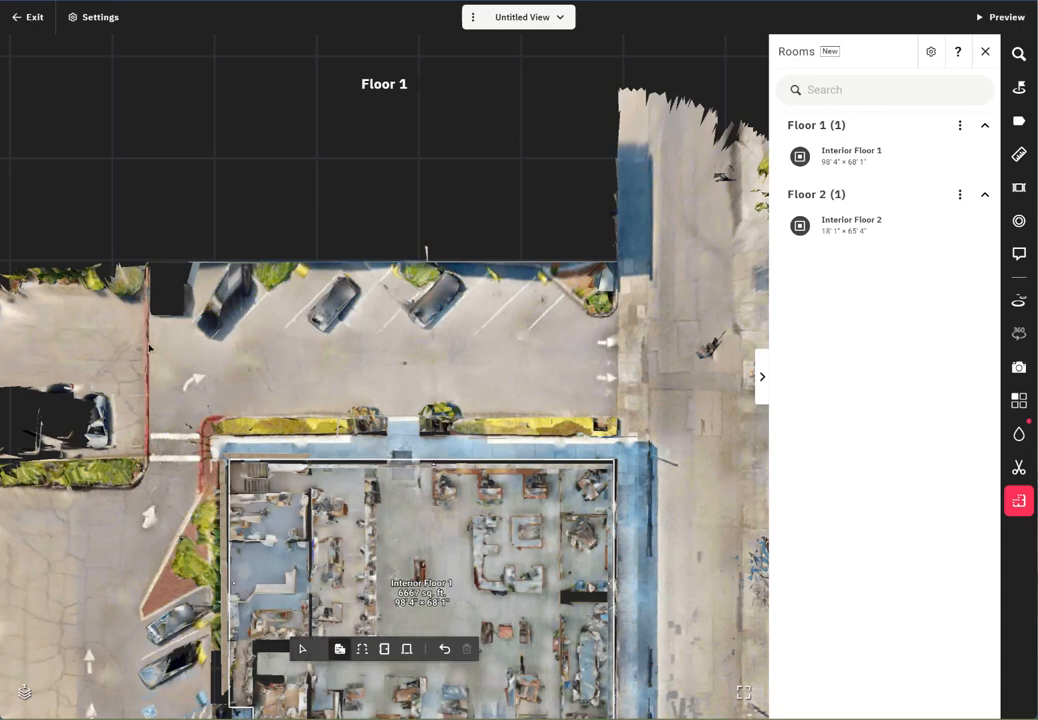
pyautogui.click(150, 342)
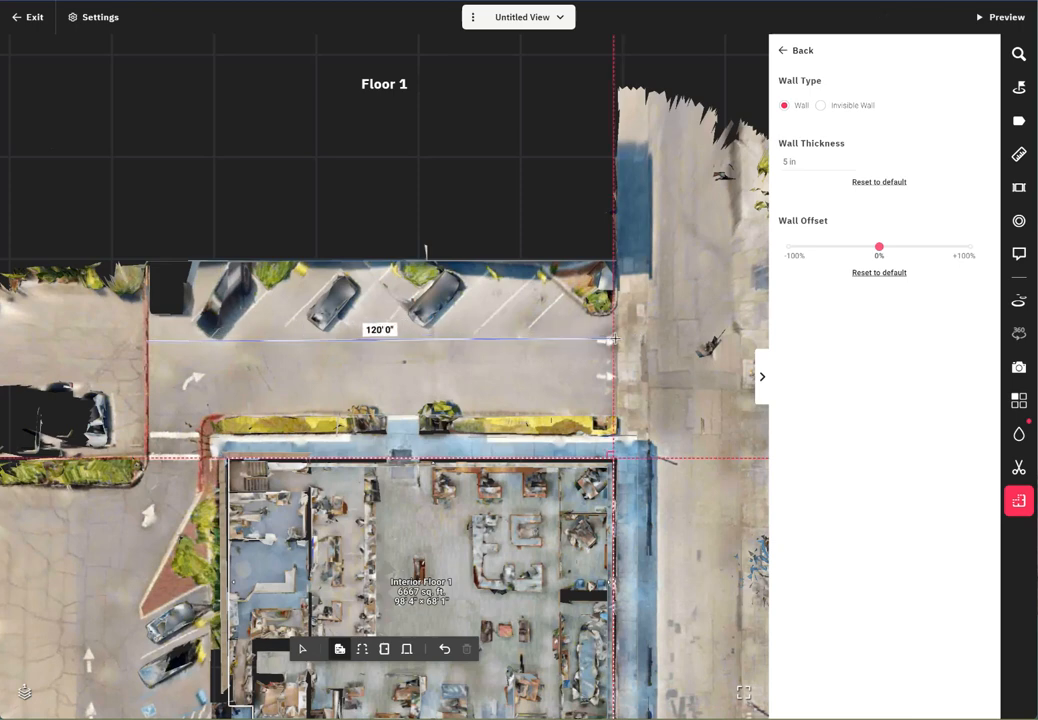
pyautogui.click(613, 340)
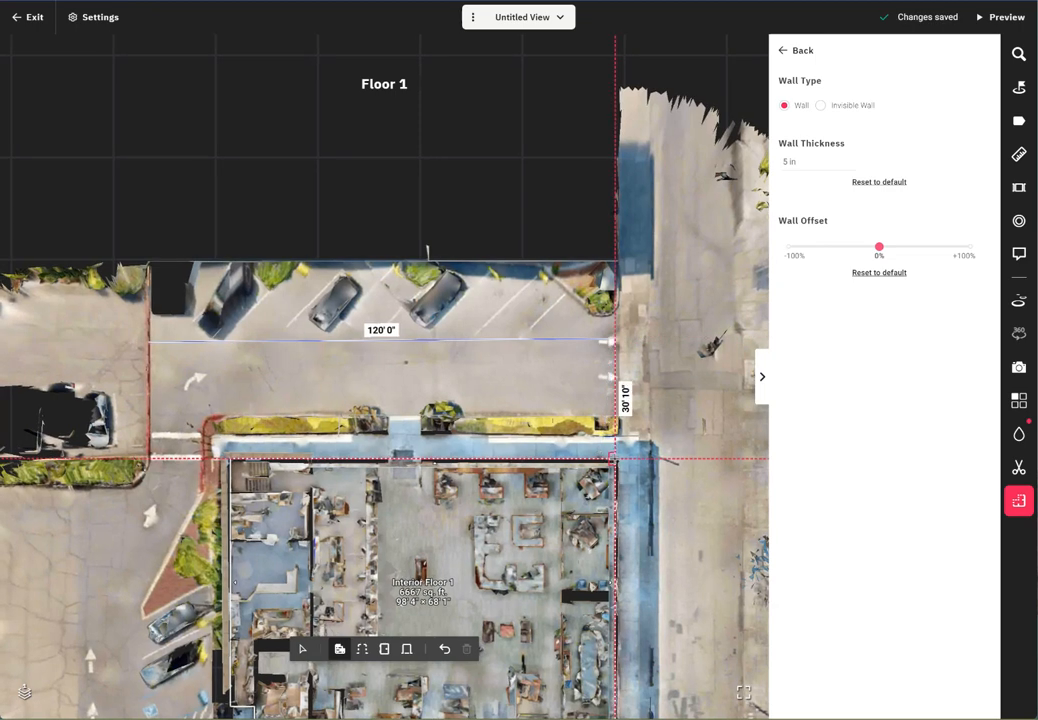
pyautogui.click(616, 459)
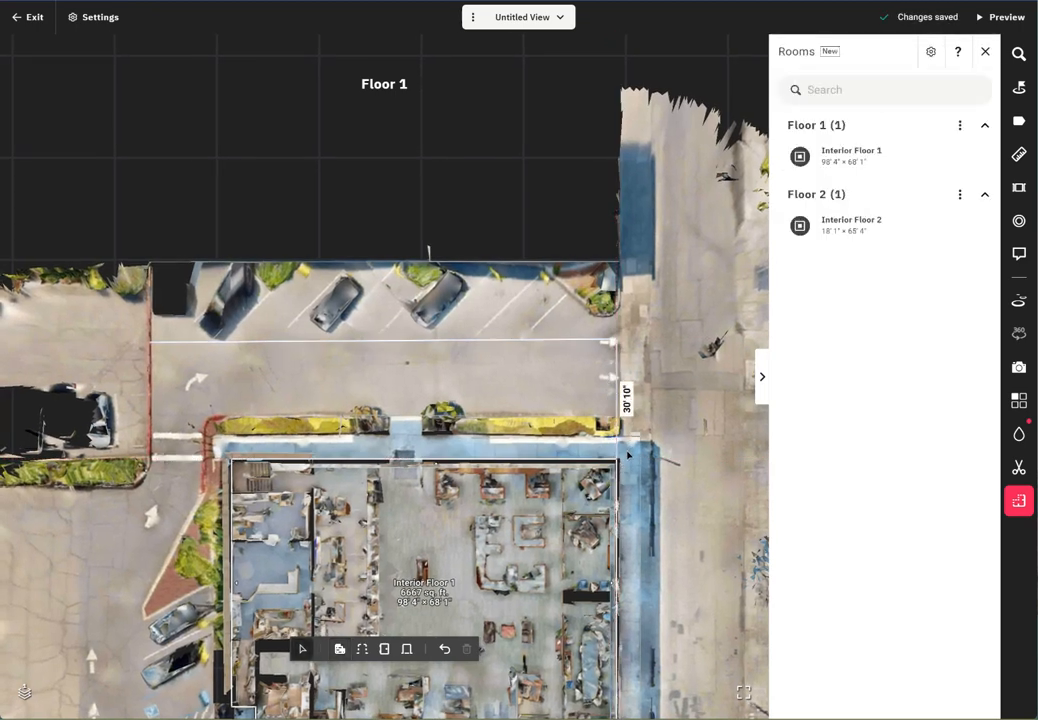
# - Close the exterior outline with walls about 151' 3" down the driveway, 121' 5" across below the parking, and 52' 4" up to the building's lower corner
pyautogui.moveTo(664, 508); pyautogui.dragTo(630, 255)
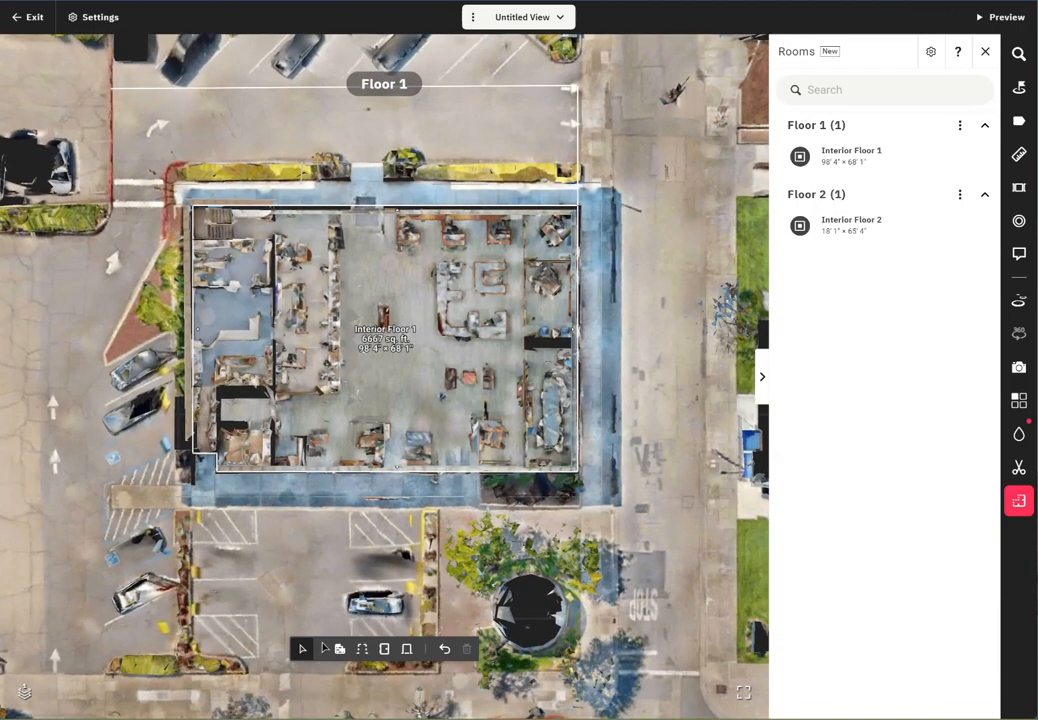
pyautogui.click(340, 651)
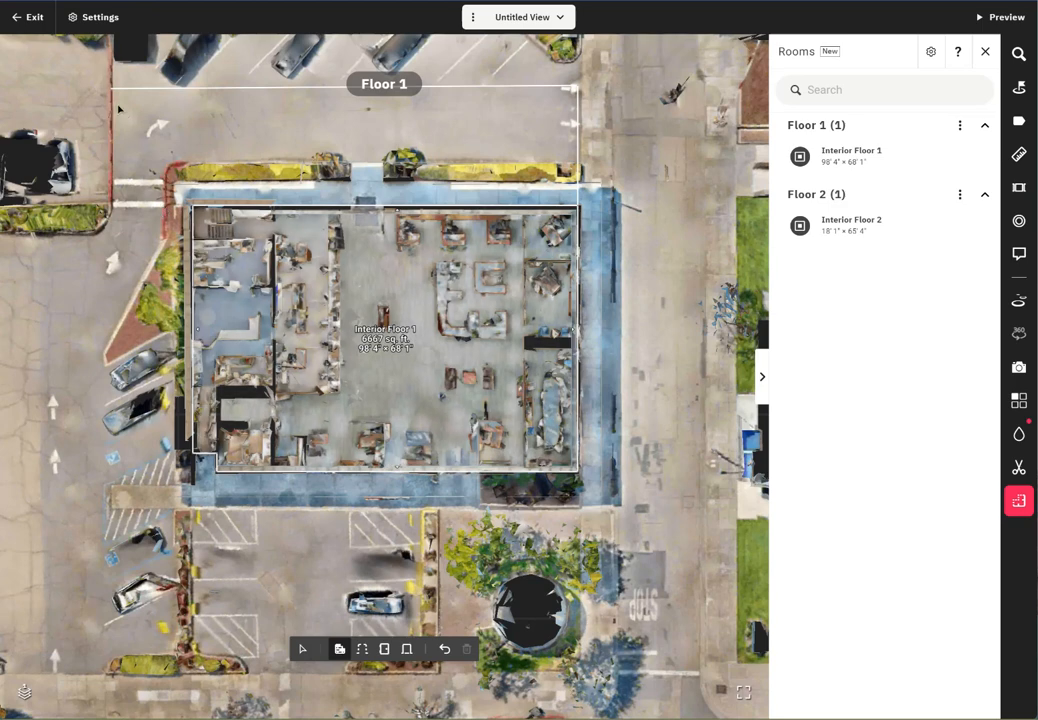
pyautogui.click(110, 90)
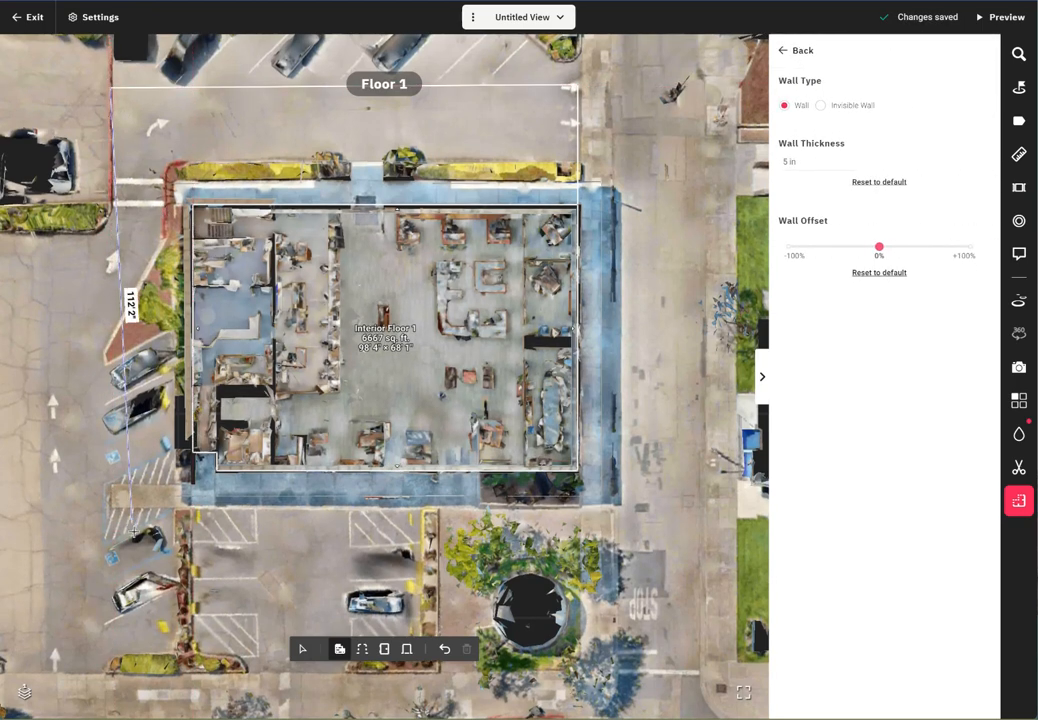
pyautogui.click(106, 676)
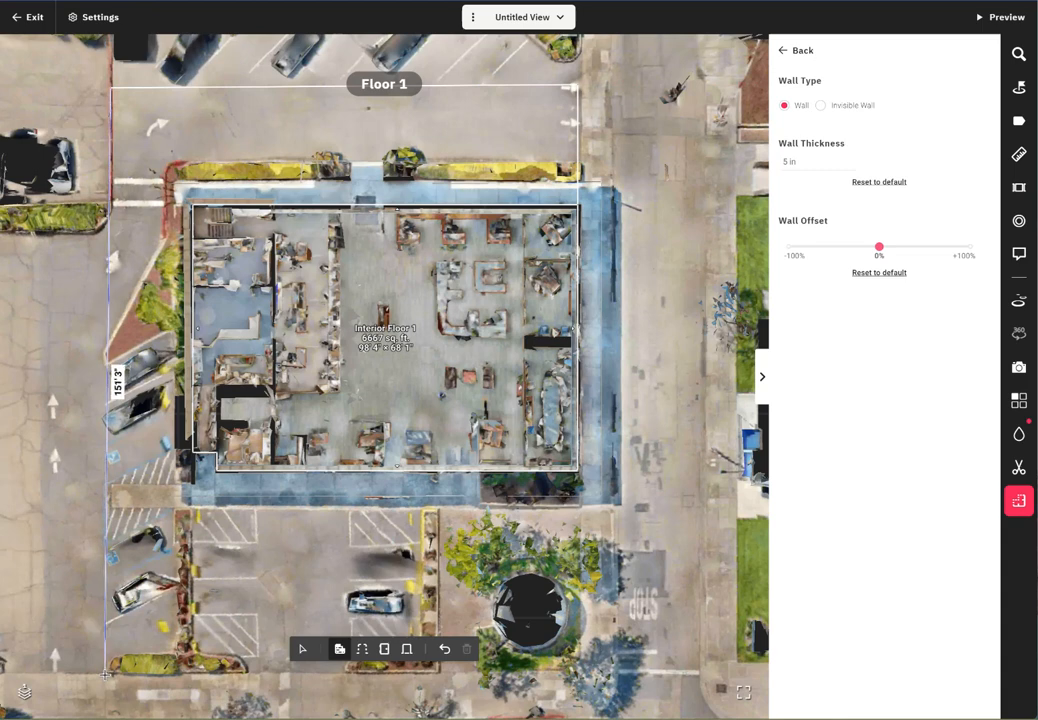
pyautogui.click(106, 675)
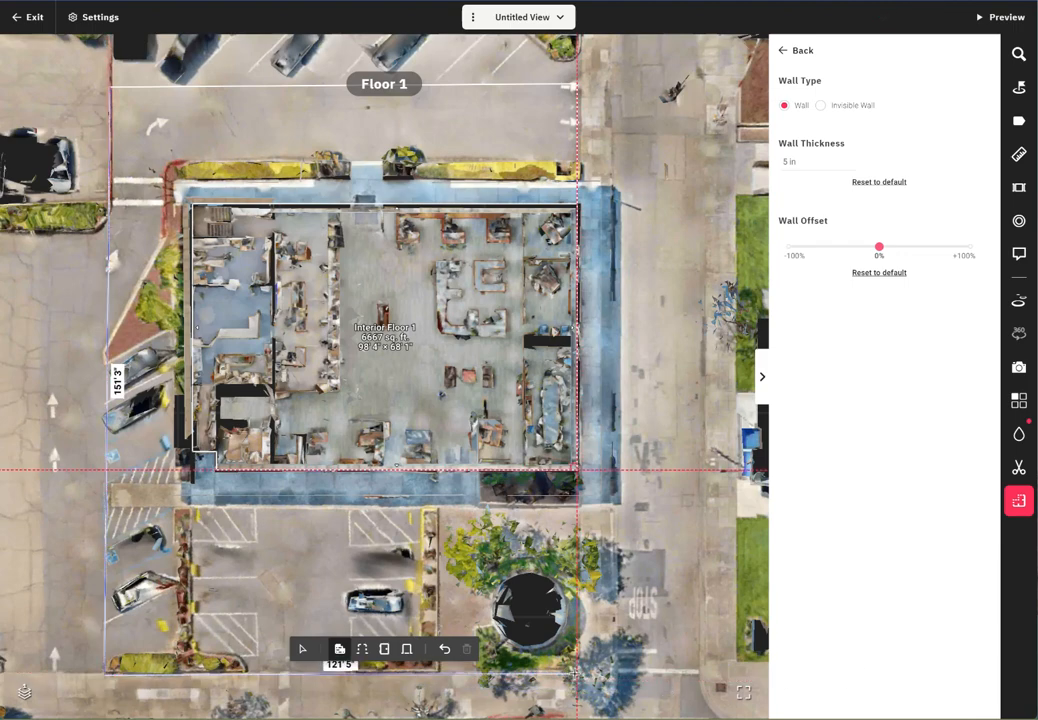
pyautogui.click(576, 672)
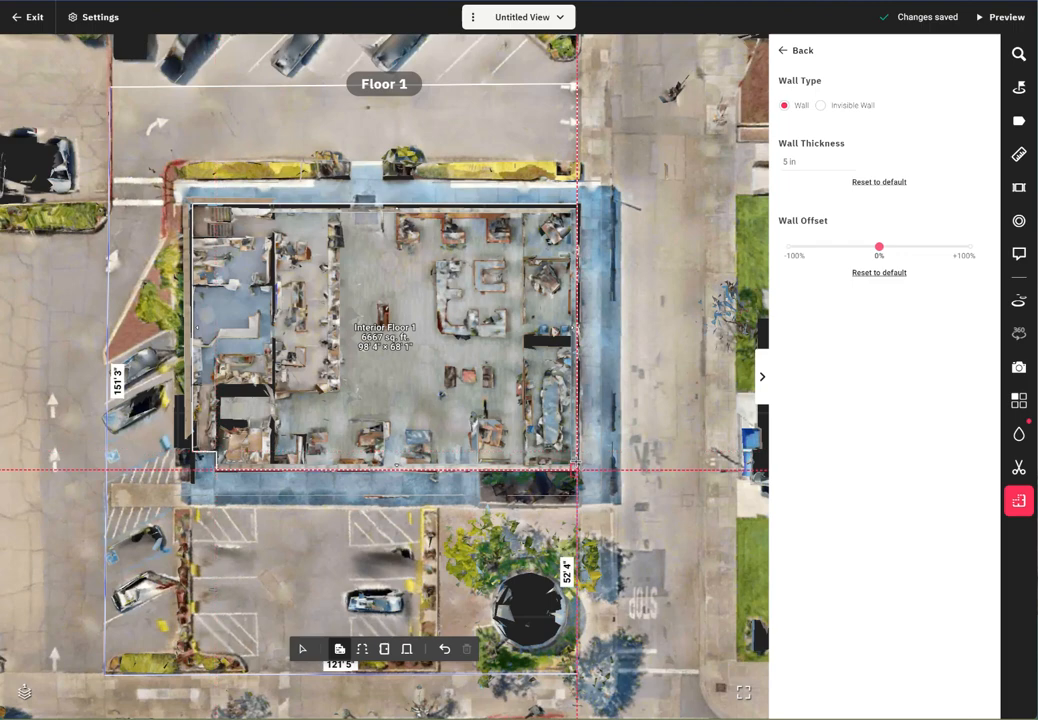
pyautogui.click(576, 468)
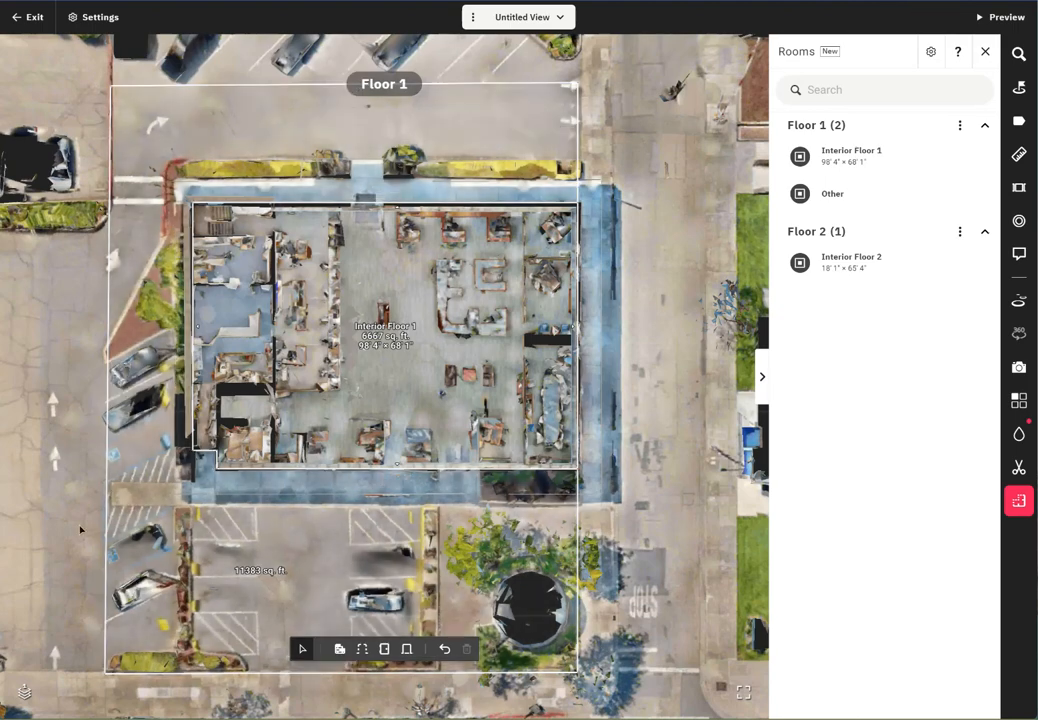
# - Label the newly enclosed parking area around the building on Floor 1 "Exterior"
pyautogui.moveTo(81, 530); pyautogui.dragTo(121, 368)
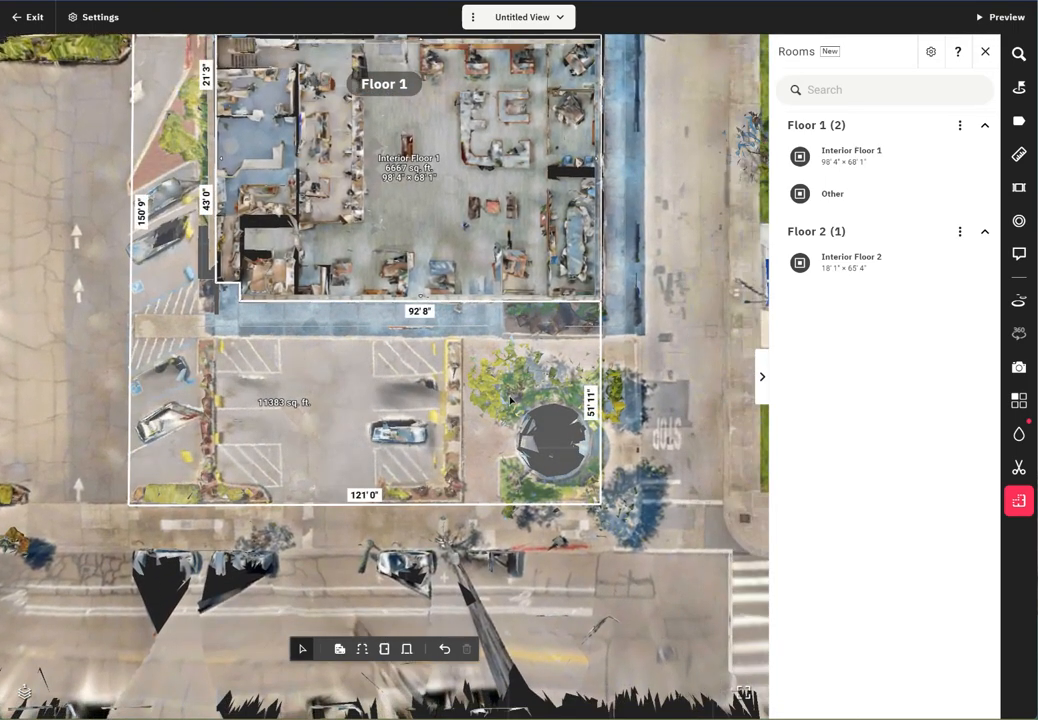
pyautogui.moveTo(704, 380); pyautogui.dragTo(652, 597)
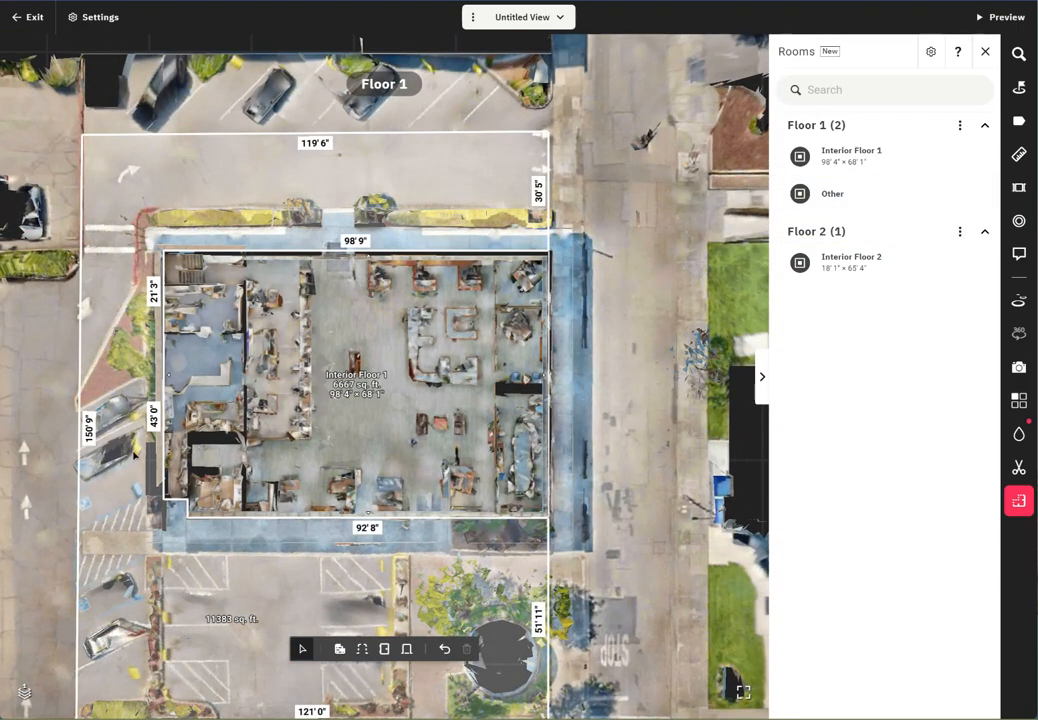
pyautogui.scroll(-1, 147, 551)
pyautogui.moveTo(160, 606); pyautogui.dragTo(156, 534)
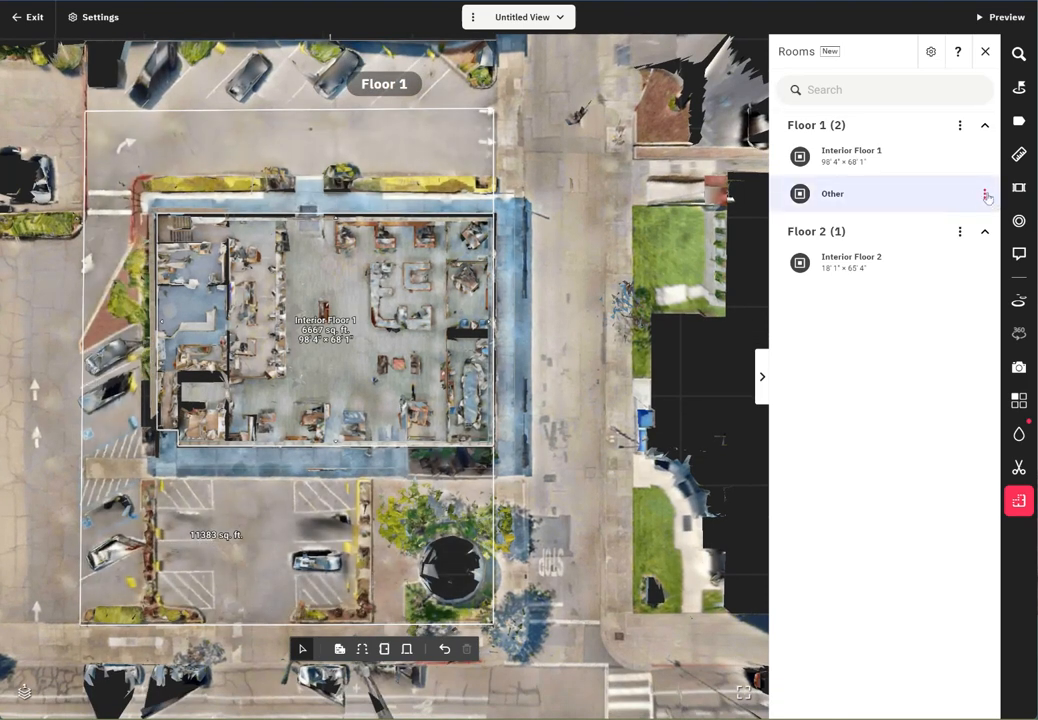
pyautogui.click(882, 188)
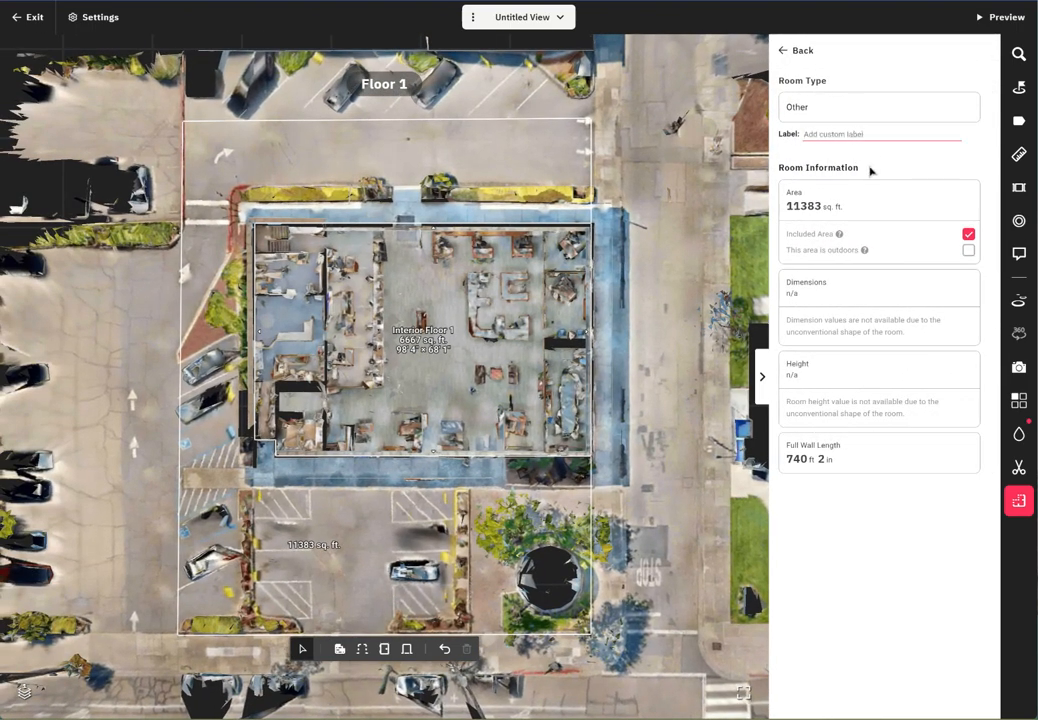
pyautogui.write('Exterior')
pyautogui.click(806, 54)
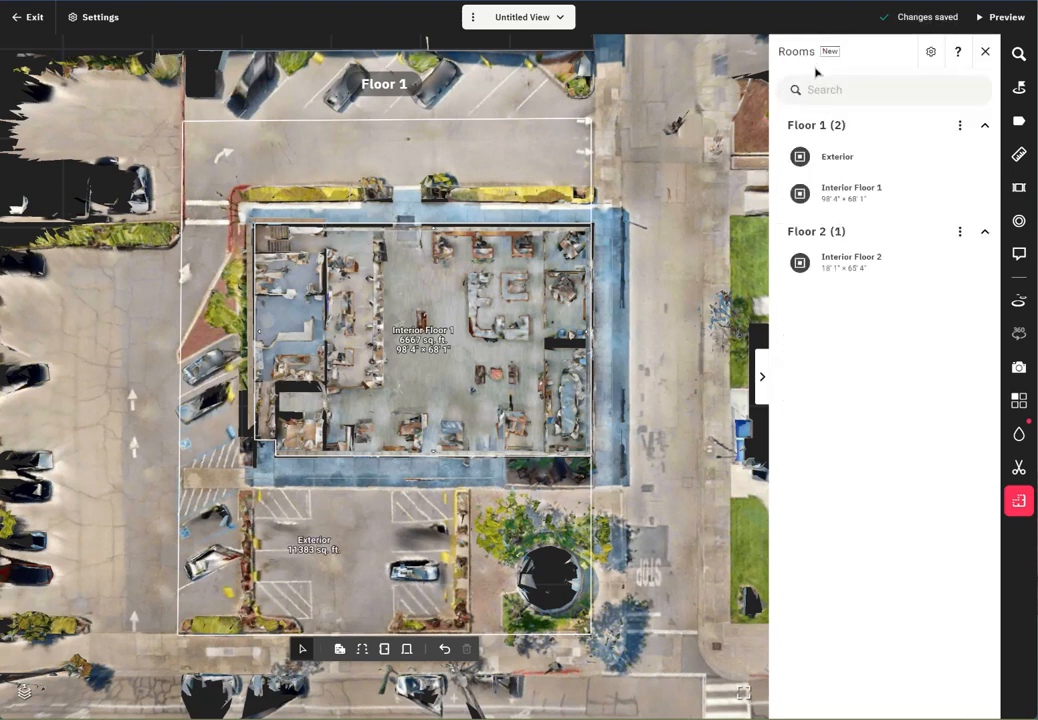
# - Leave the layout editor and review the Floor 1 layout and the indoor dimensions table in the property report, briefly reopening the layout
pyautogui.click(14, 18)
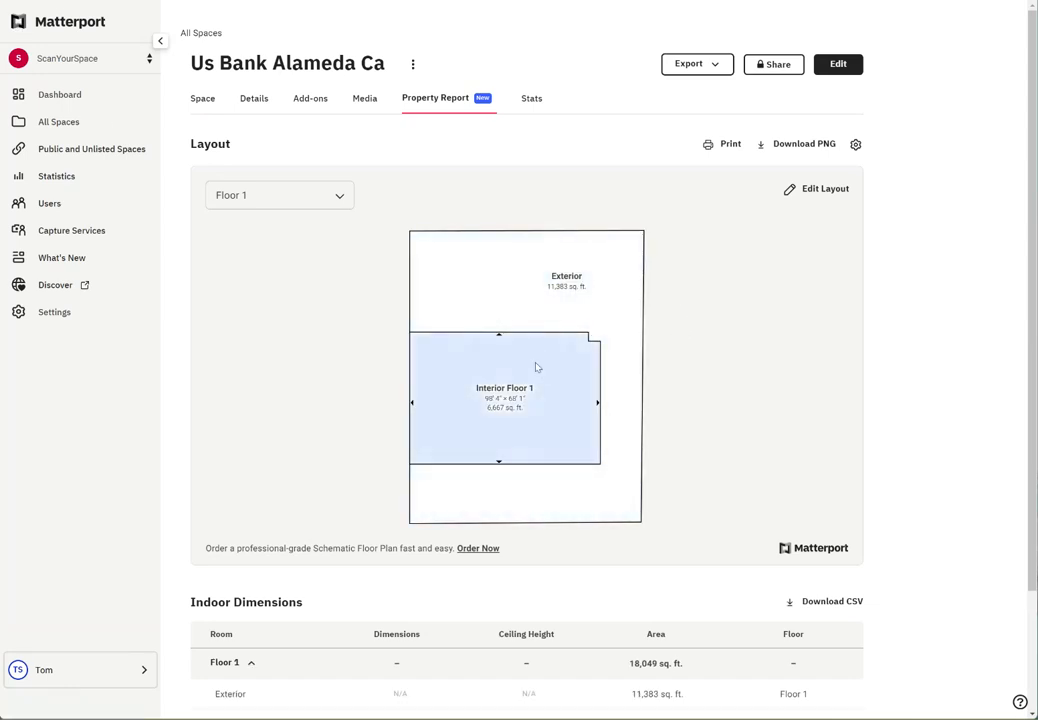
pyautogui.click(791, 189)
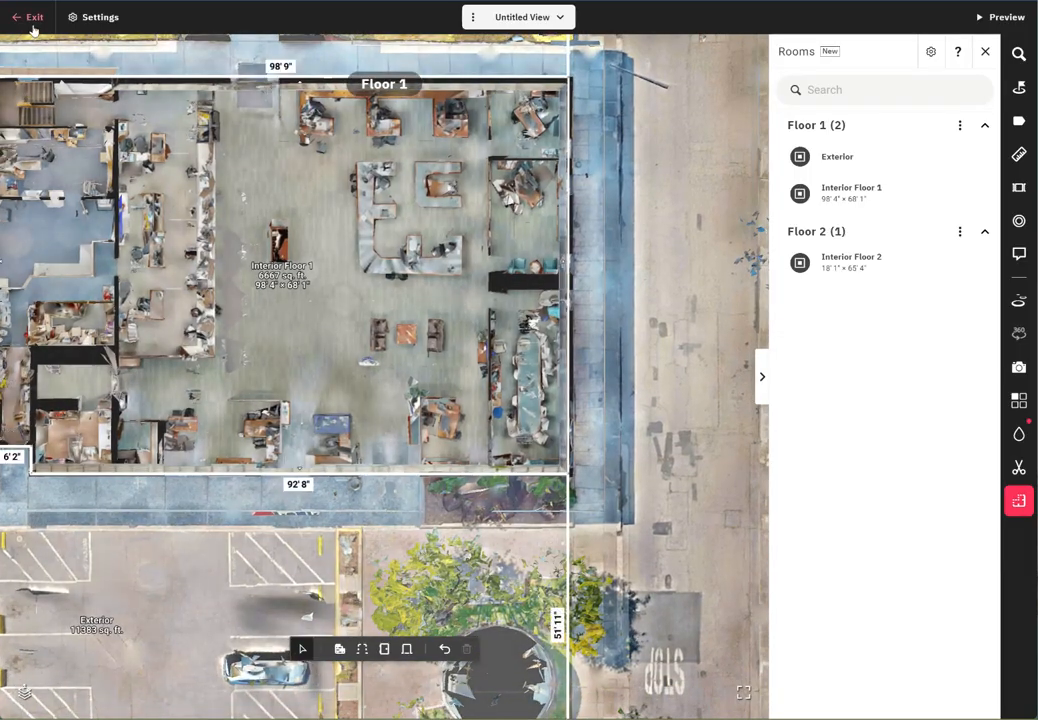
pyautogui.click(29, 20)
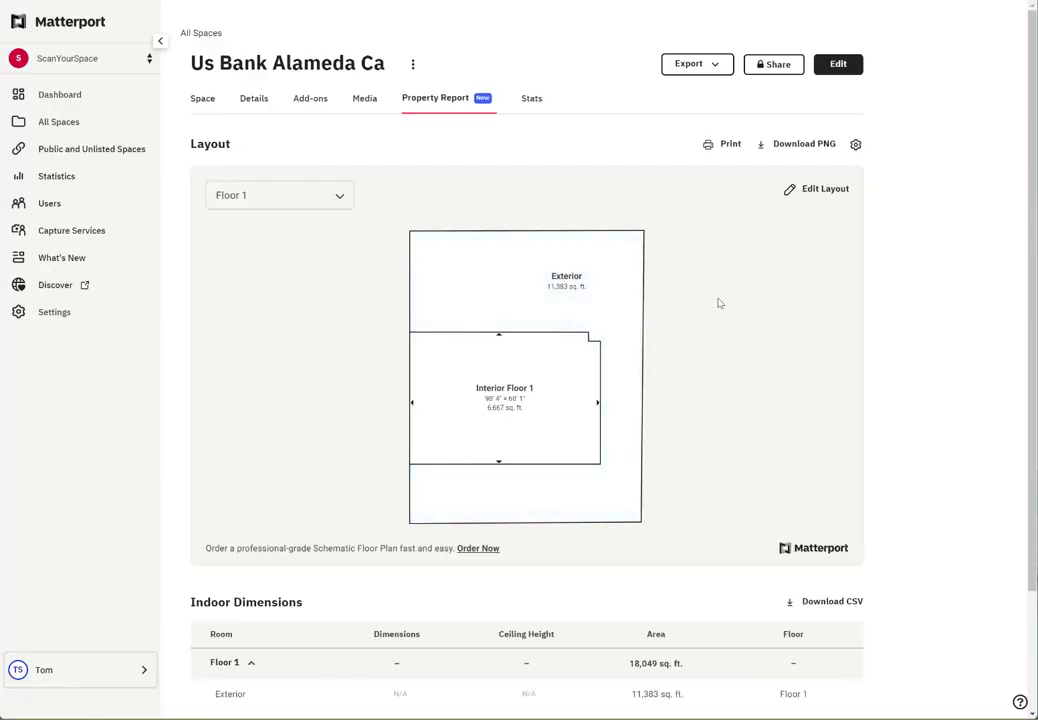
pyautogui.scroll(-3, 718, 374)
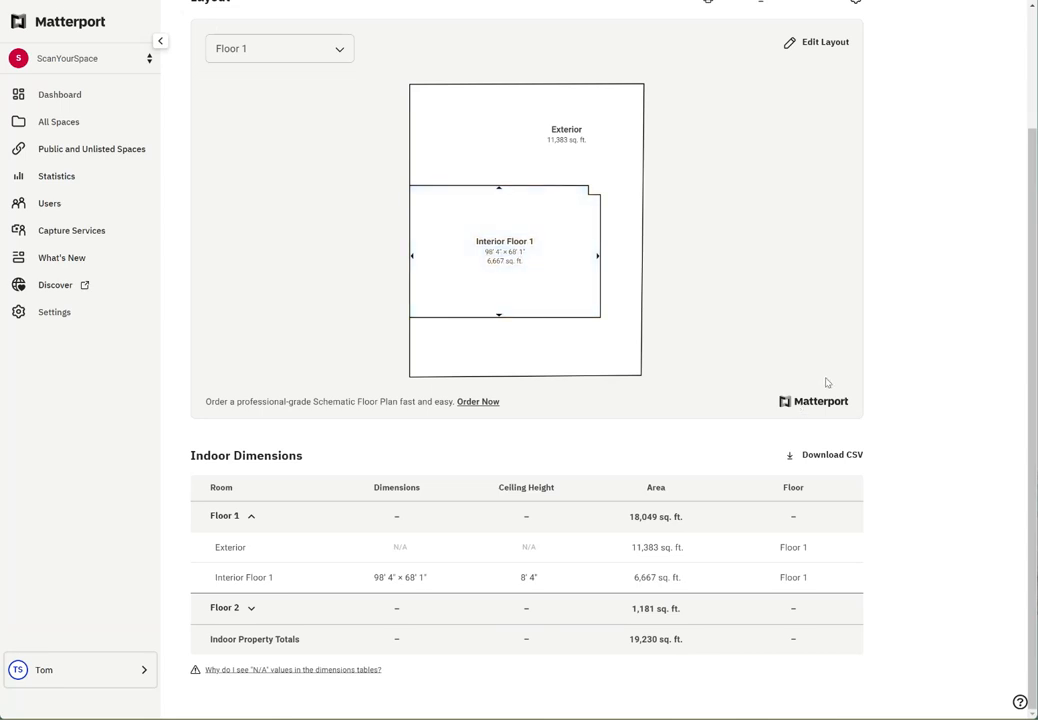
pyautogui.scroll(3, 994, 419)
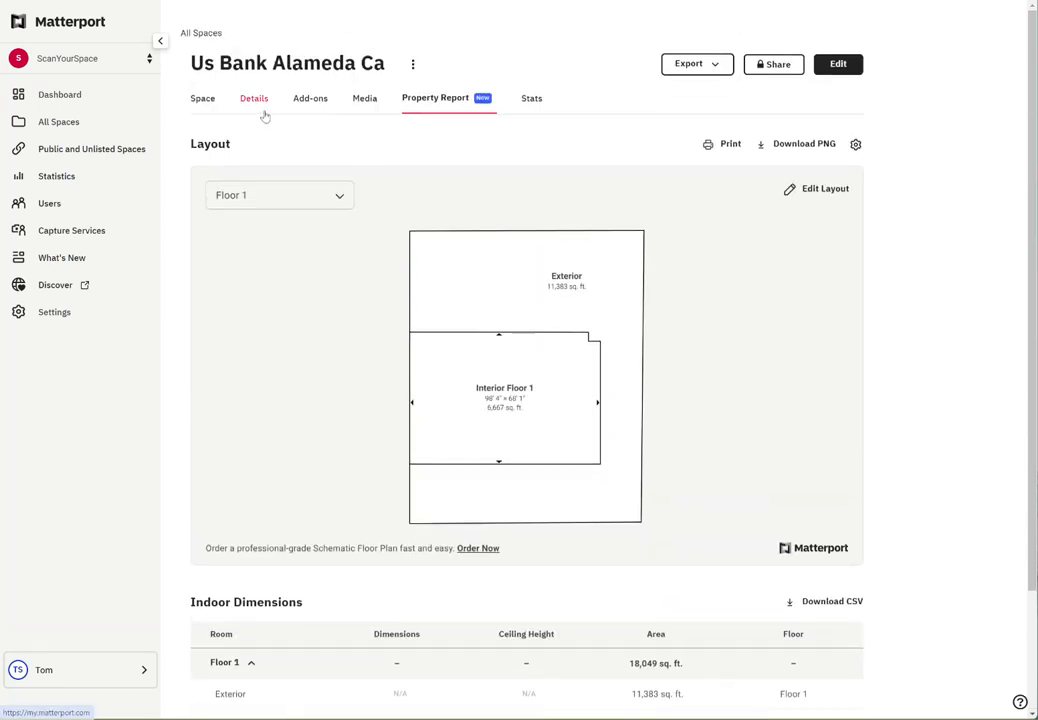